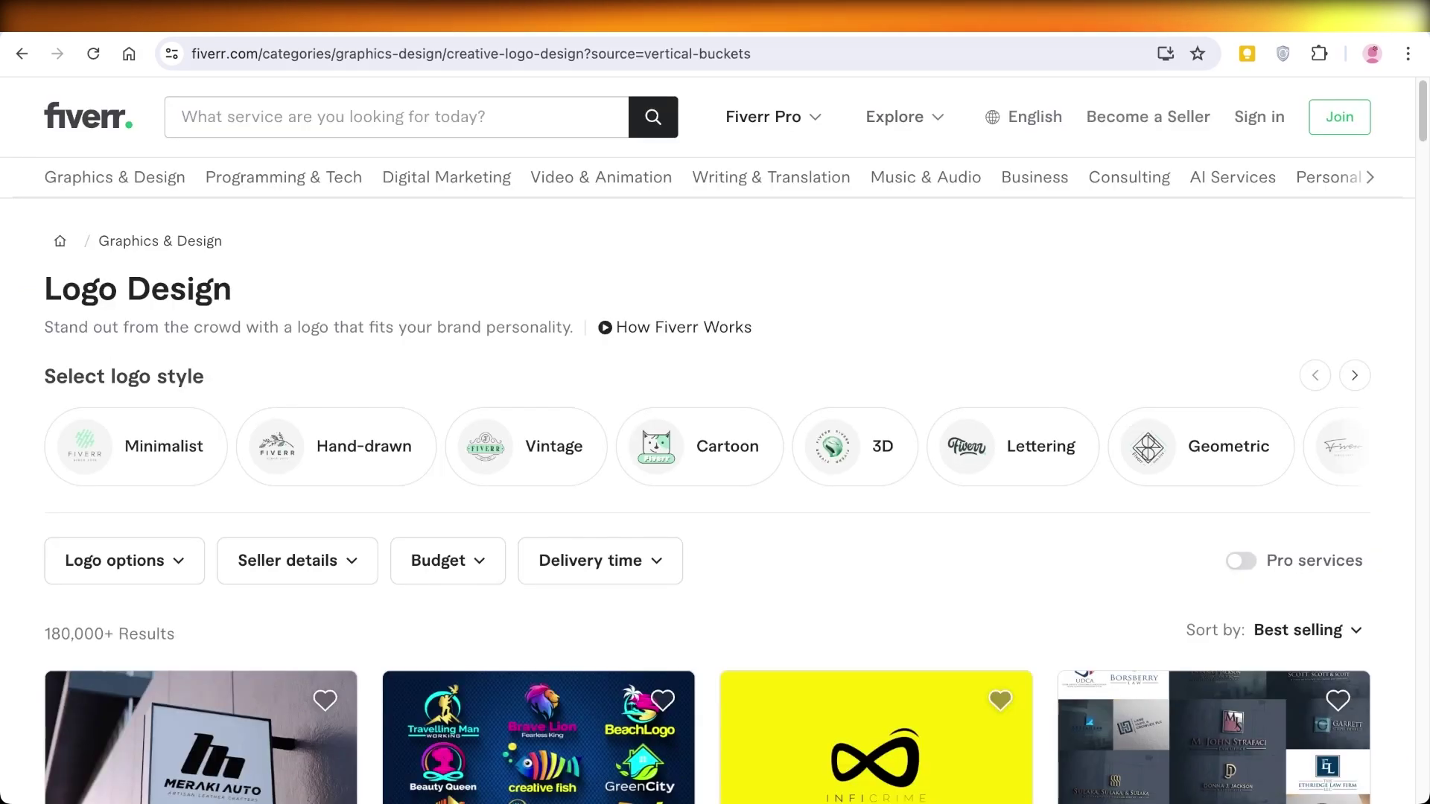
Step: Examine the logo design and SEO backlink gig listings on Fiverr, comparing their thumbnails, titles, ratings and prices
scroll(876, 312, "down", 6)
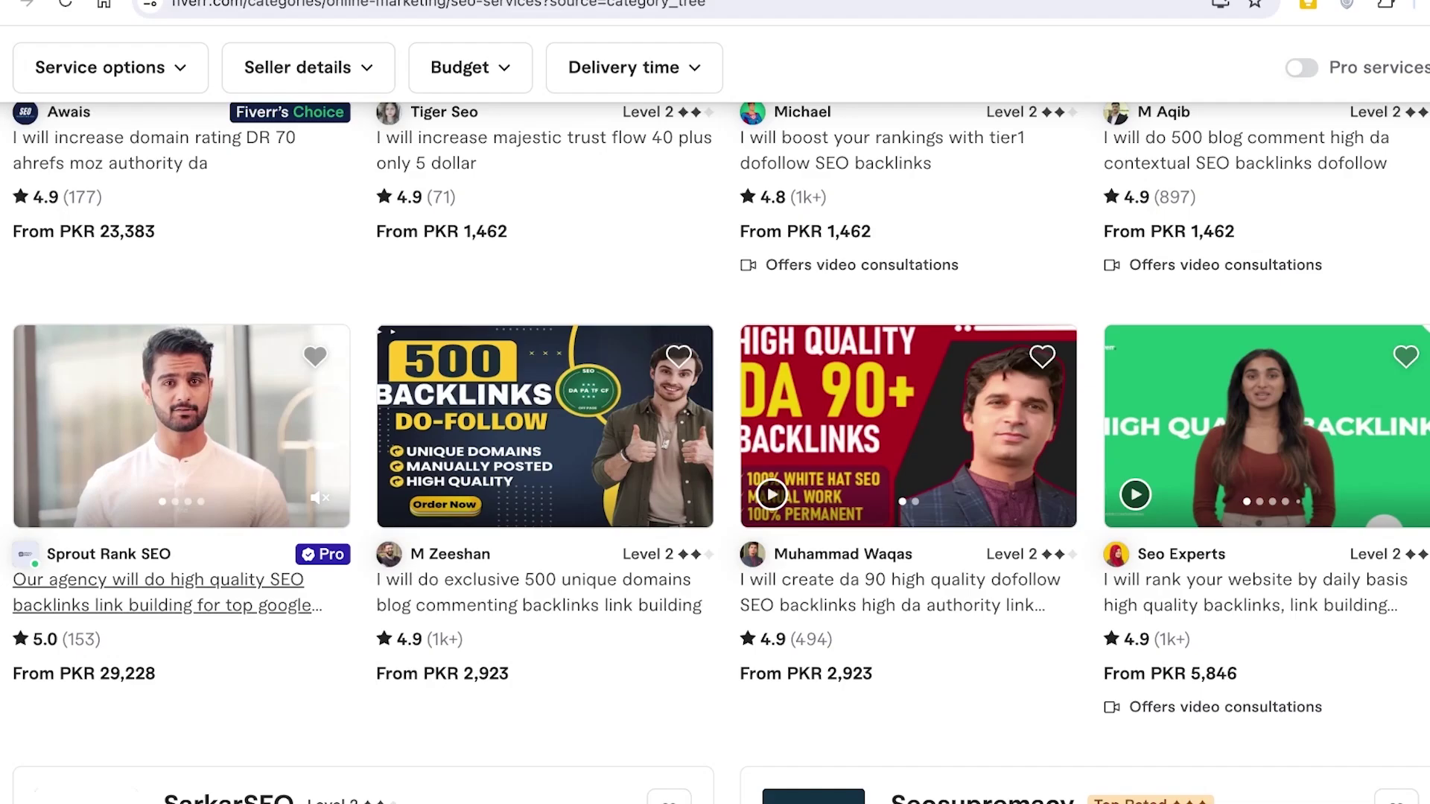
scroll(715, 447, "up", 3)
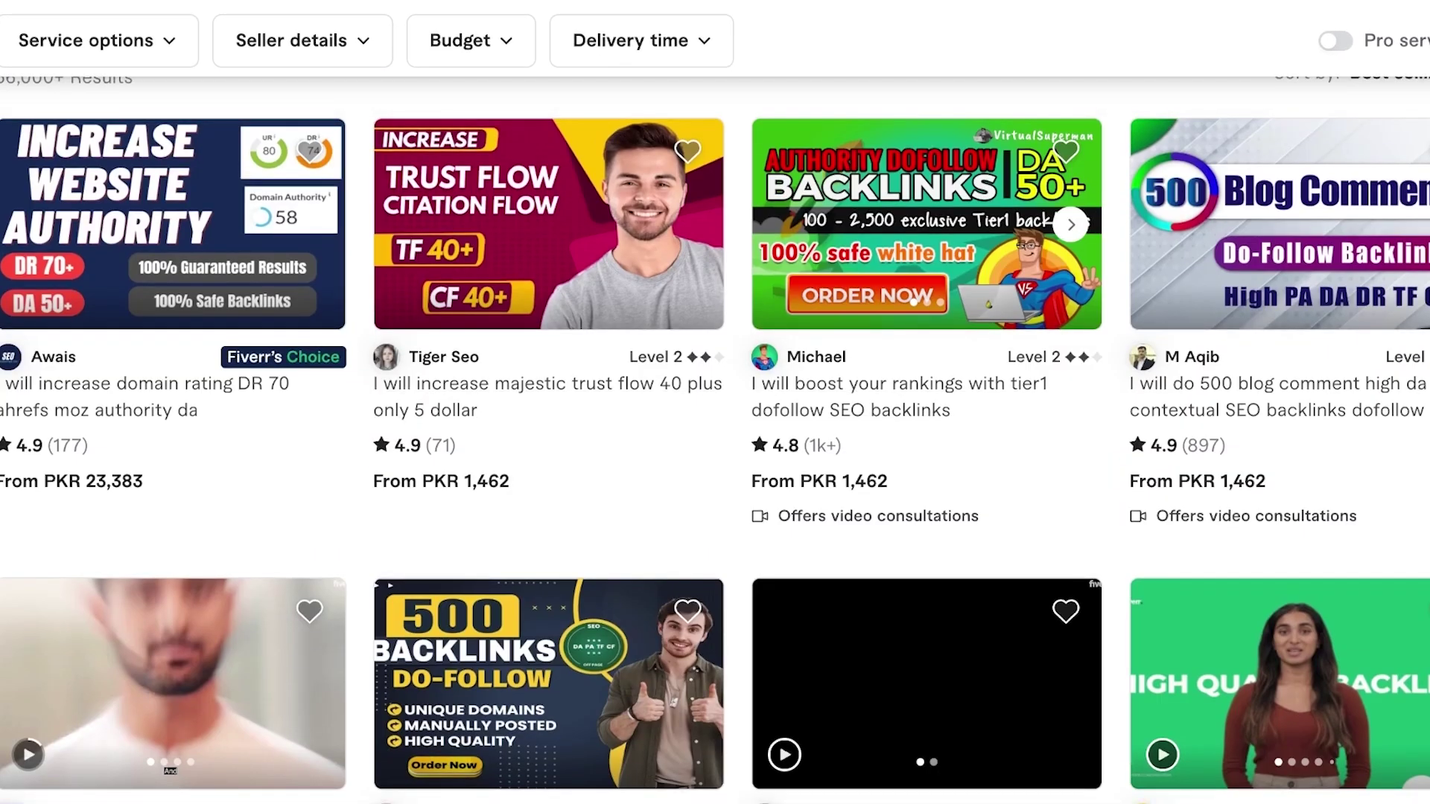
scroll(715, 447, "down", 20)
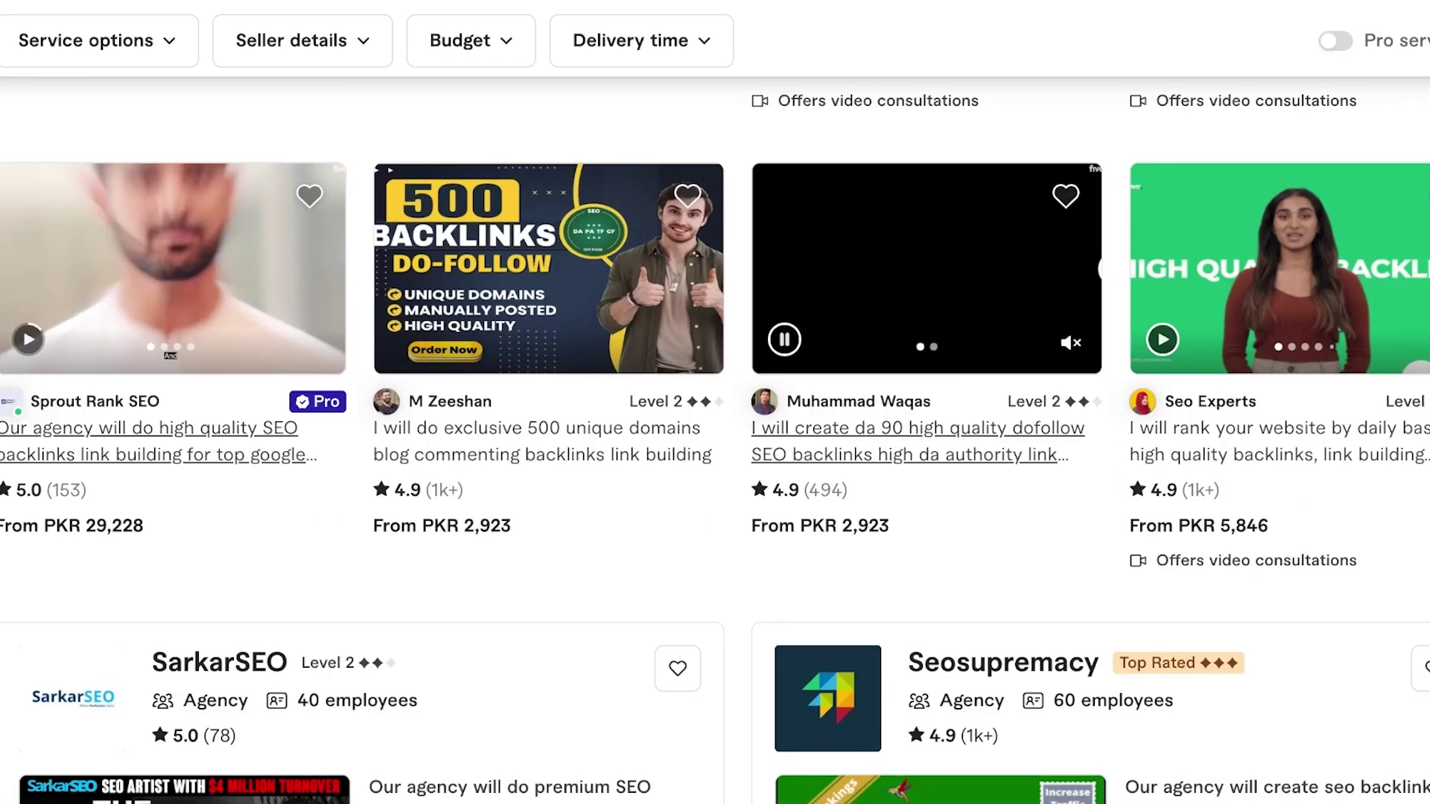
scroll(715, 447, "down", 10)
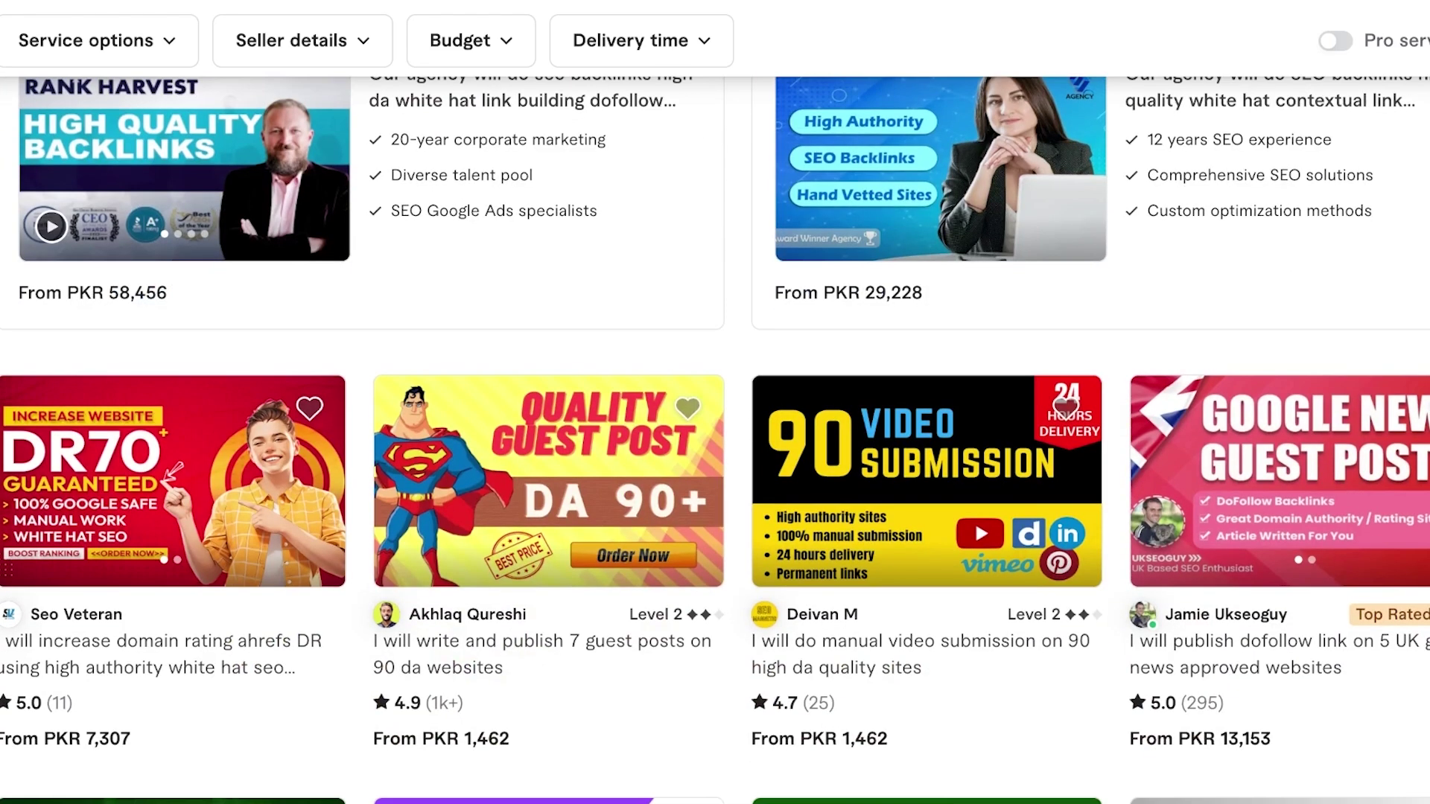
scroll(924, 447, "down", 7)
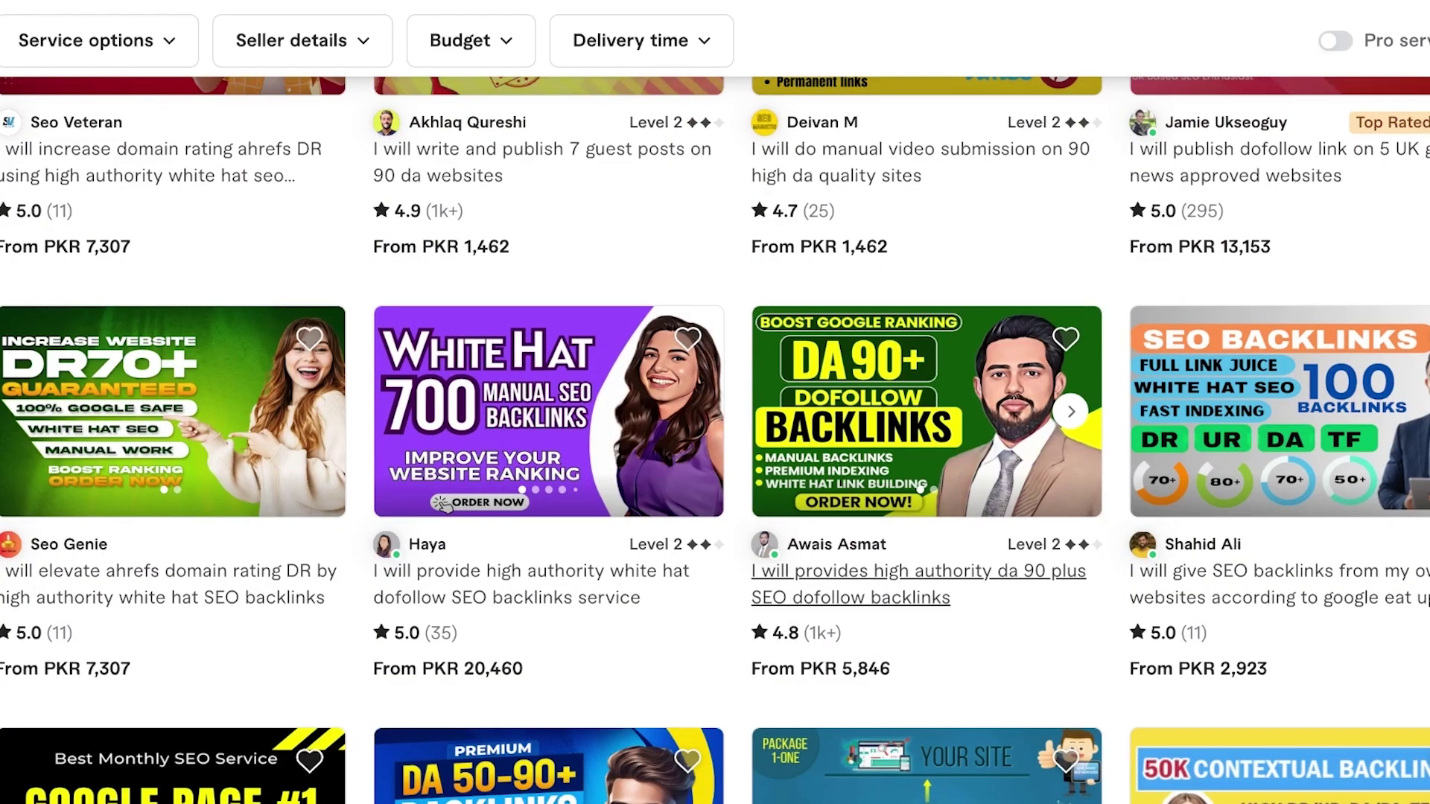
scroll(715, 447, "down", 3)
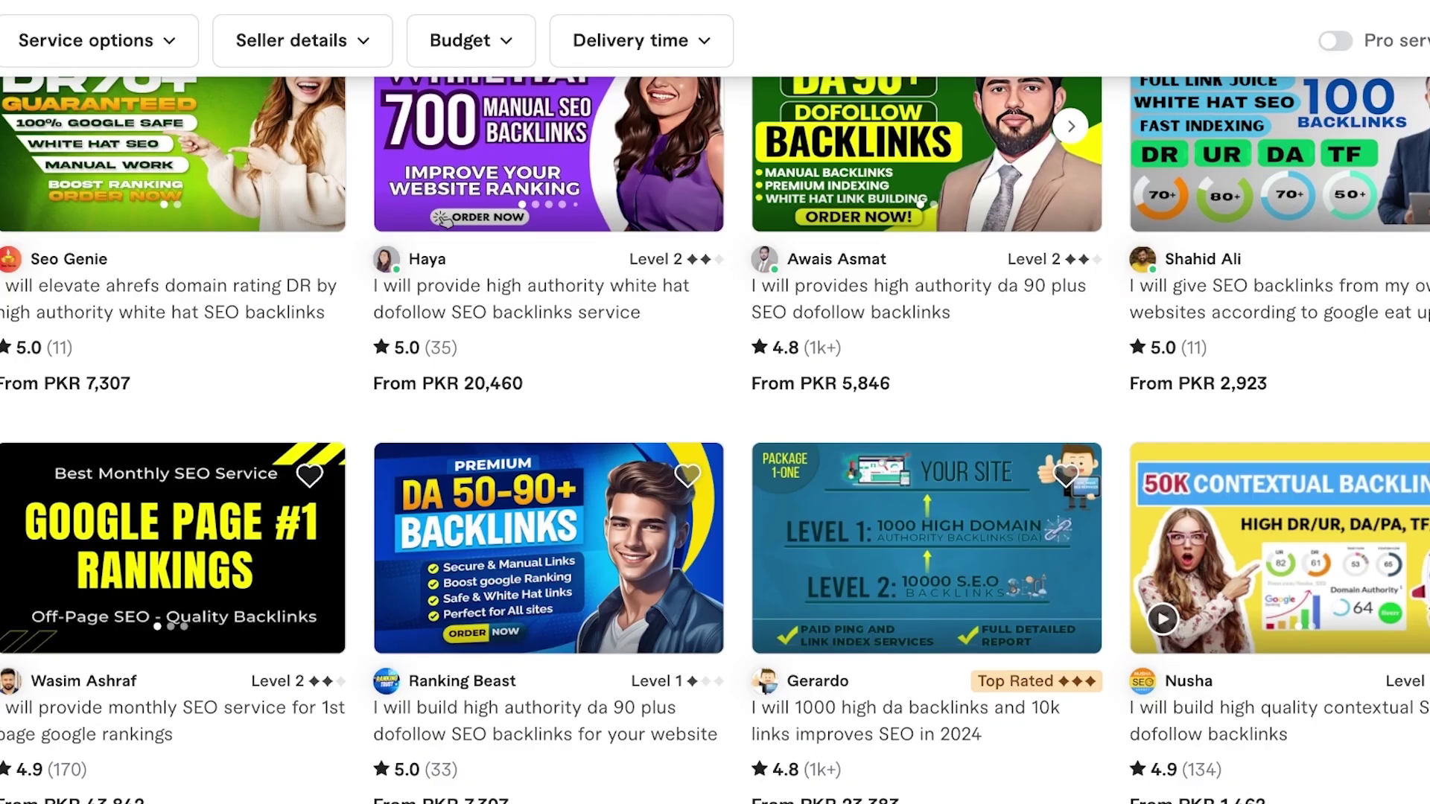
scroll(715, 447, "down", 5)
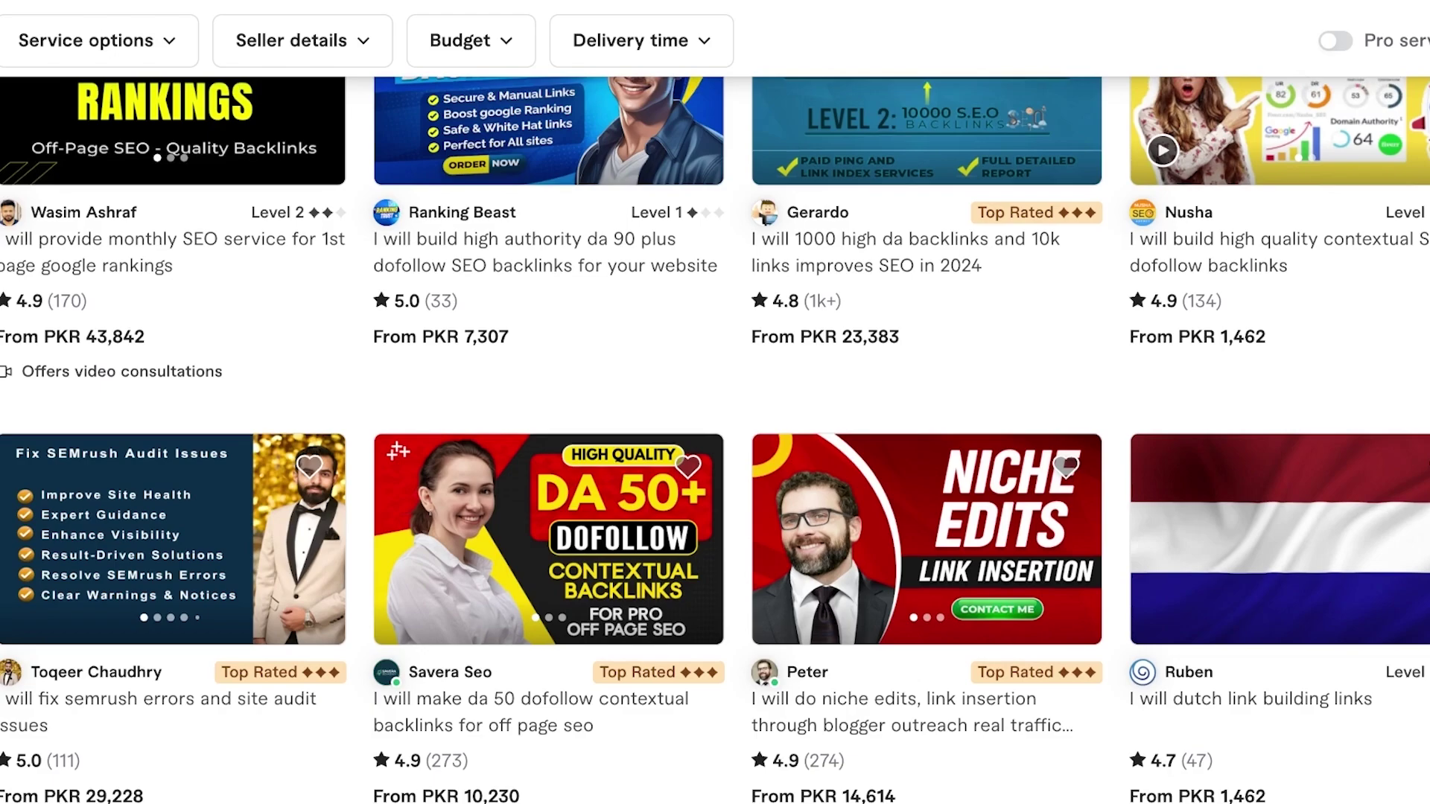
scroll(444, 392, "up", 7)
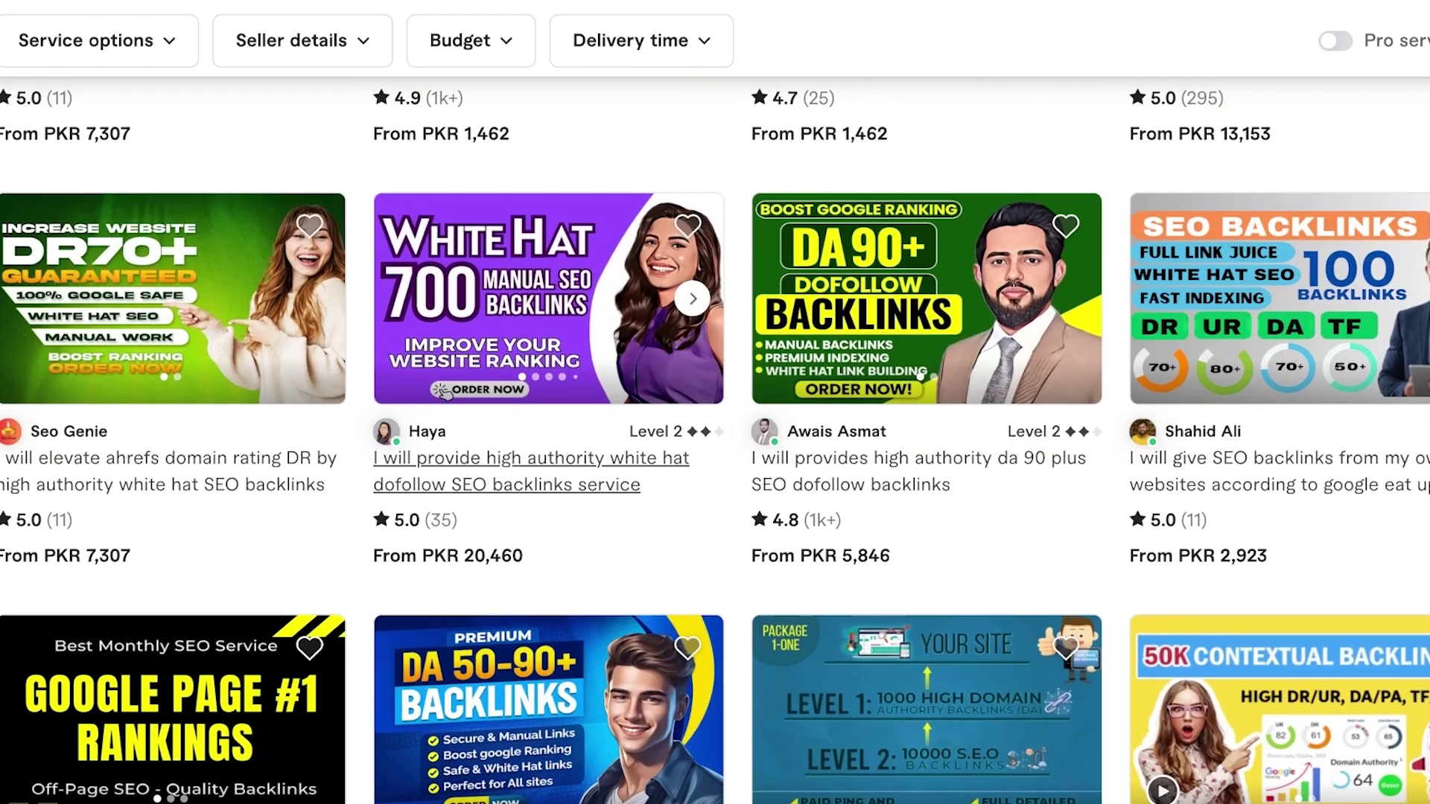
Step: Open the White Hat 700 manual SEO backlinks gig and read its reviews, description and Basic package
left_click(444, 392)
scroll(417, 402, "down", 8)
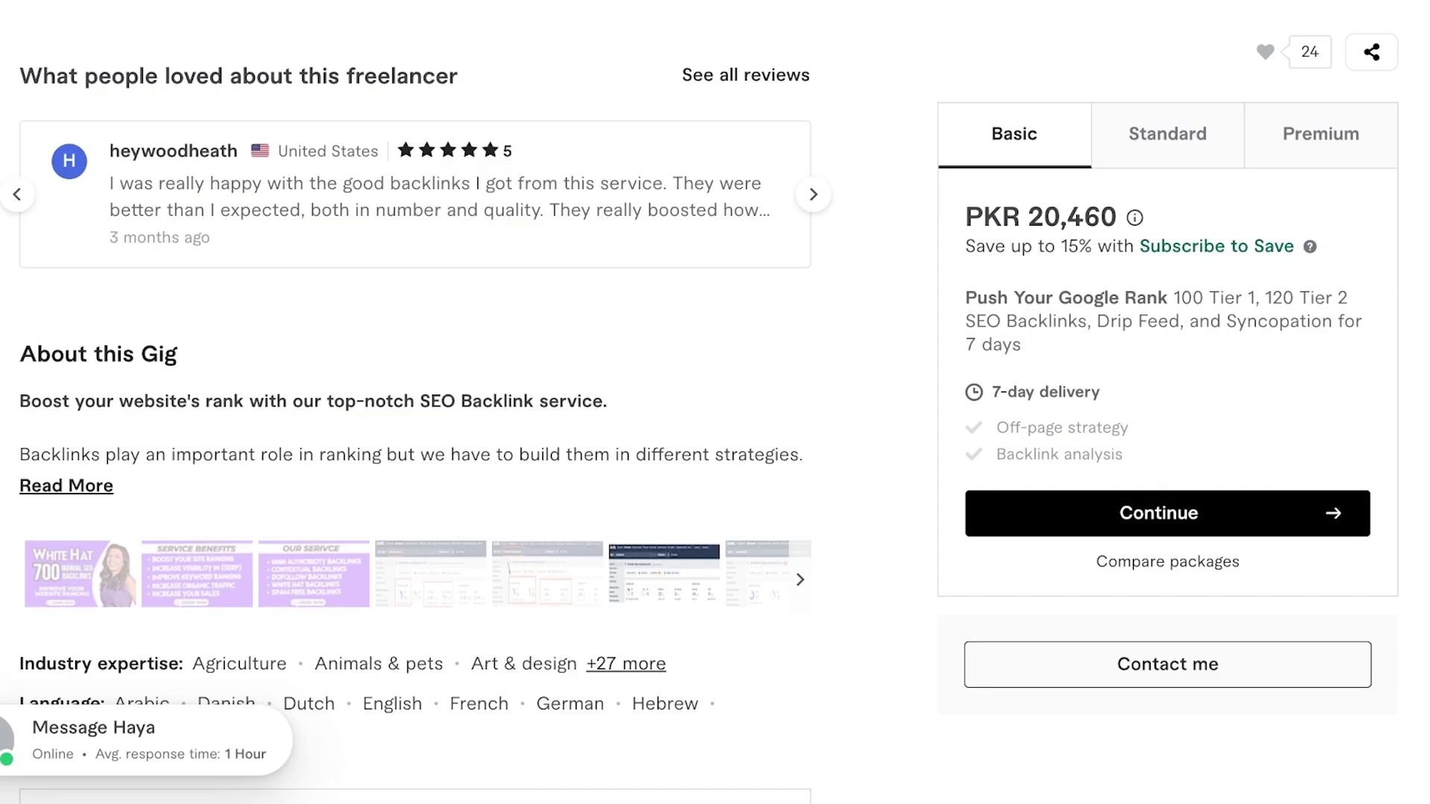
scroll(415, 402, "up", 3)
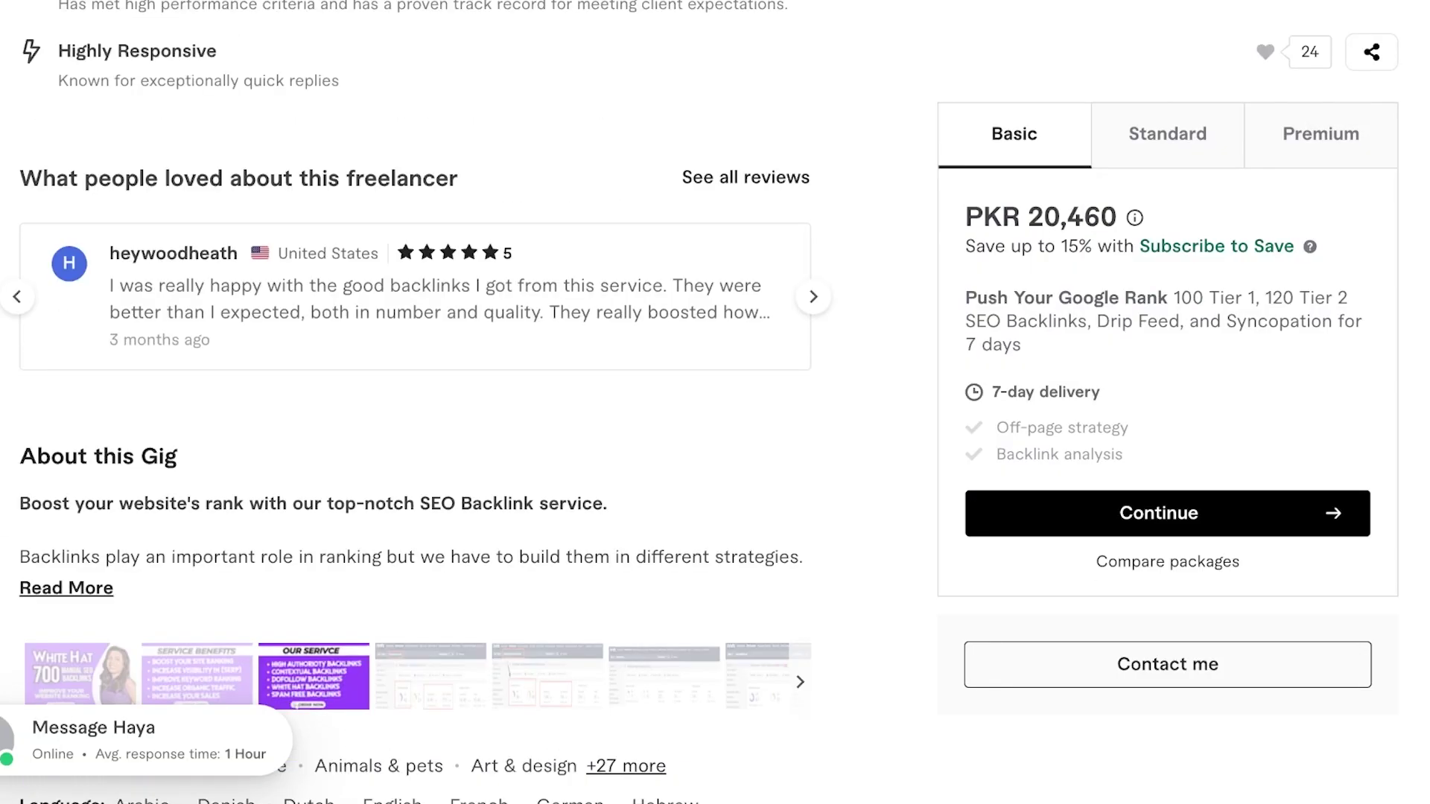
scroll(415, 402, "up", 1)
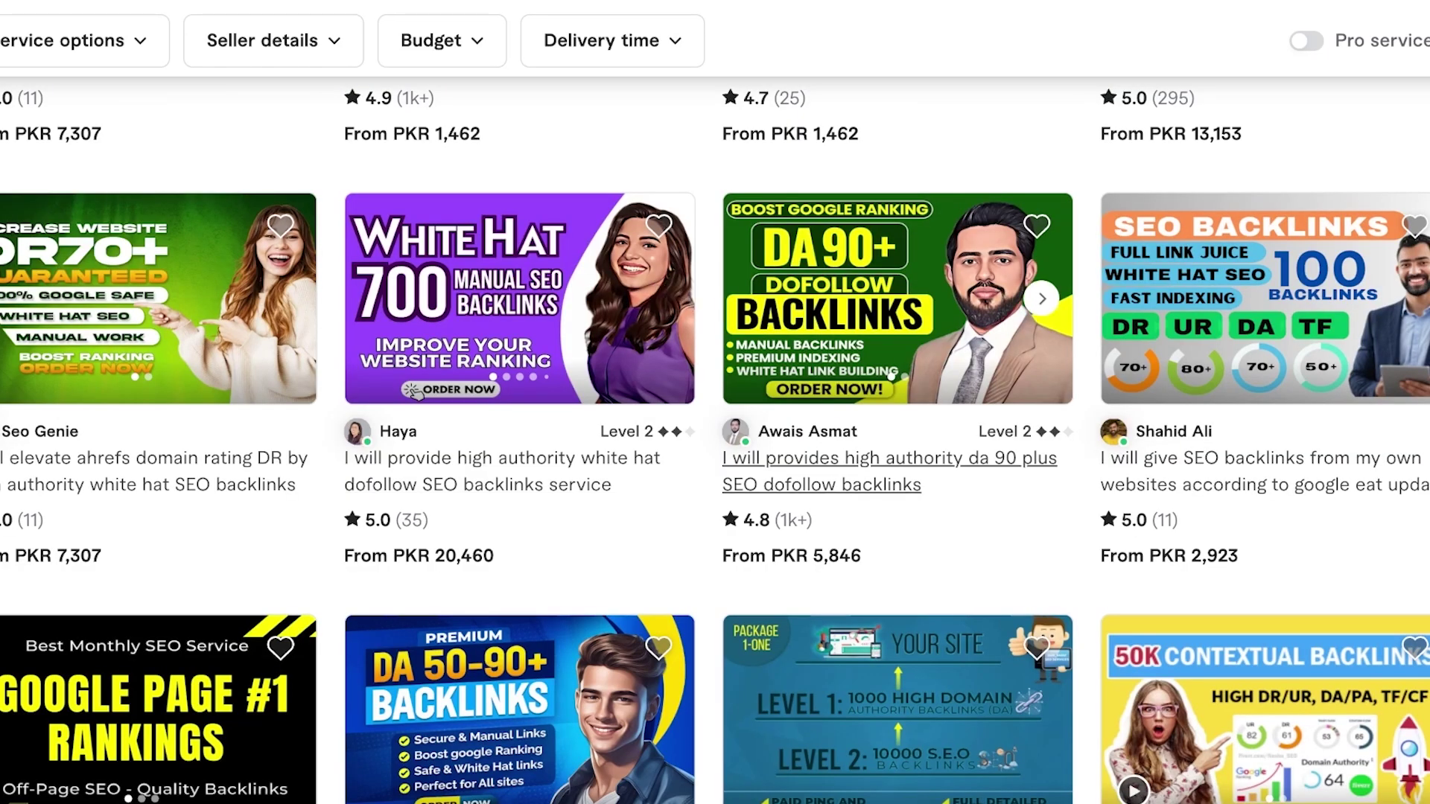
Step: Browse further SEO listings and examine the high quality SEO contextual backlinks gig, including its gallery, portfolio and package
scroll(516, 202, "down", 5)
scroll(715, 440, "down", 2)
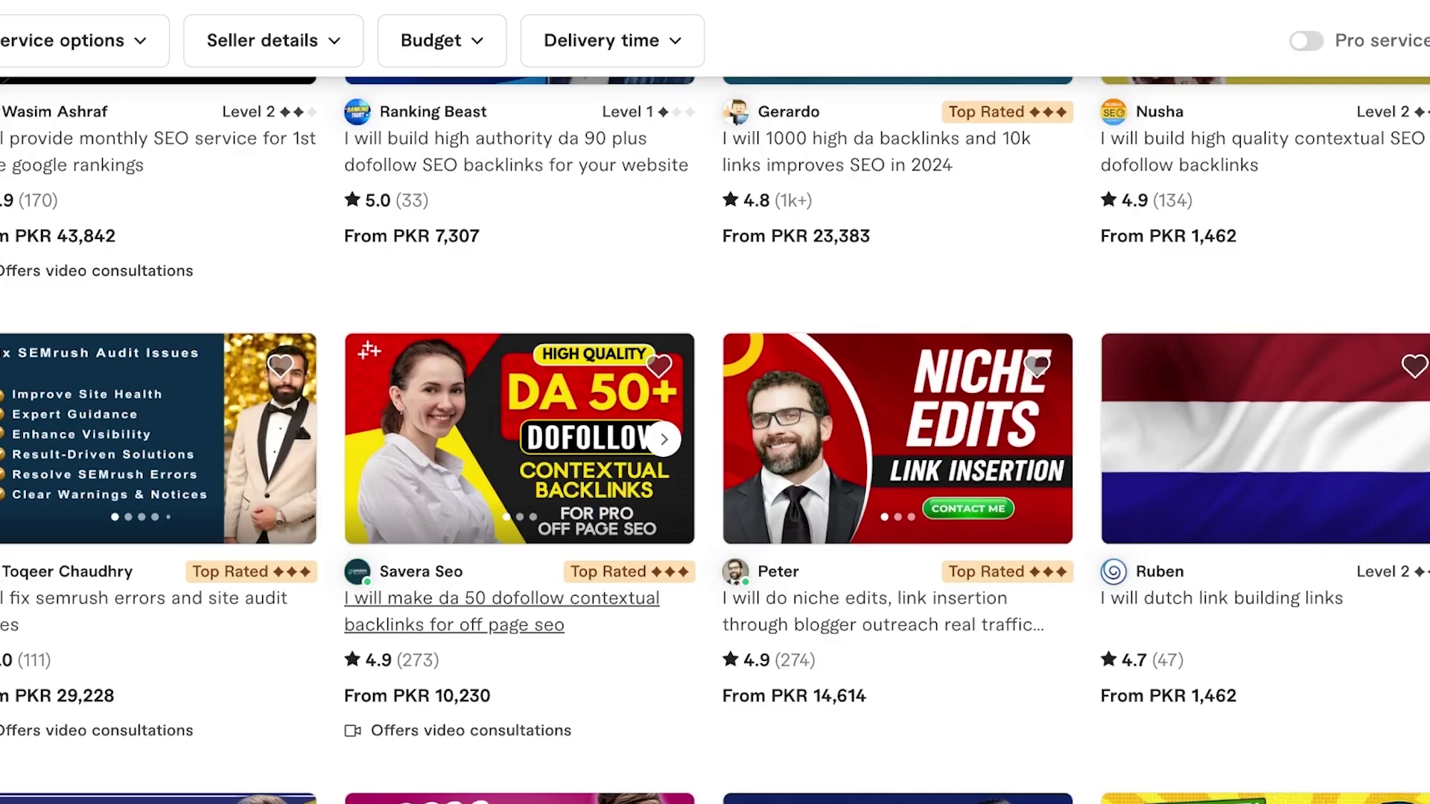
scroll(715, 439, "down", 4)
scroll(715, 439, "down", 2)
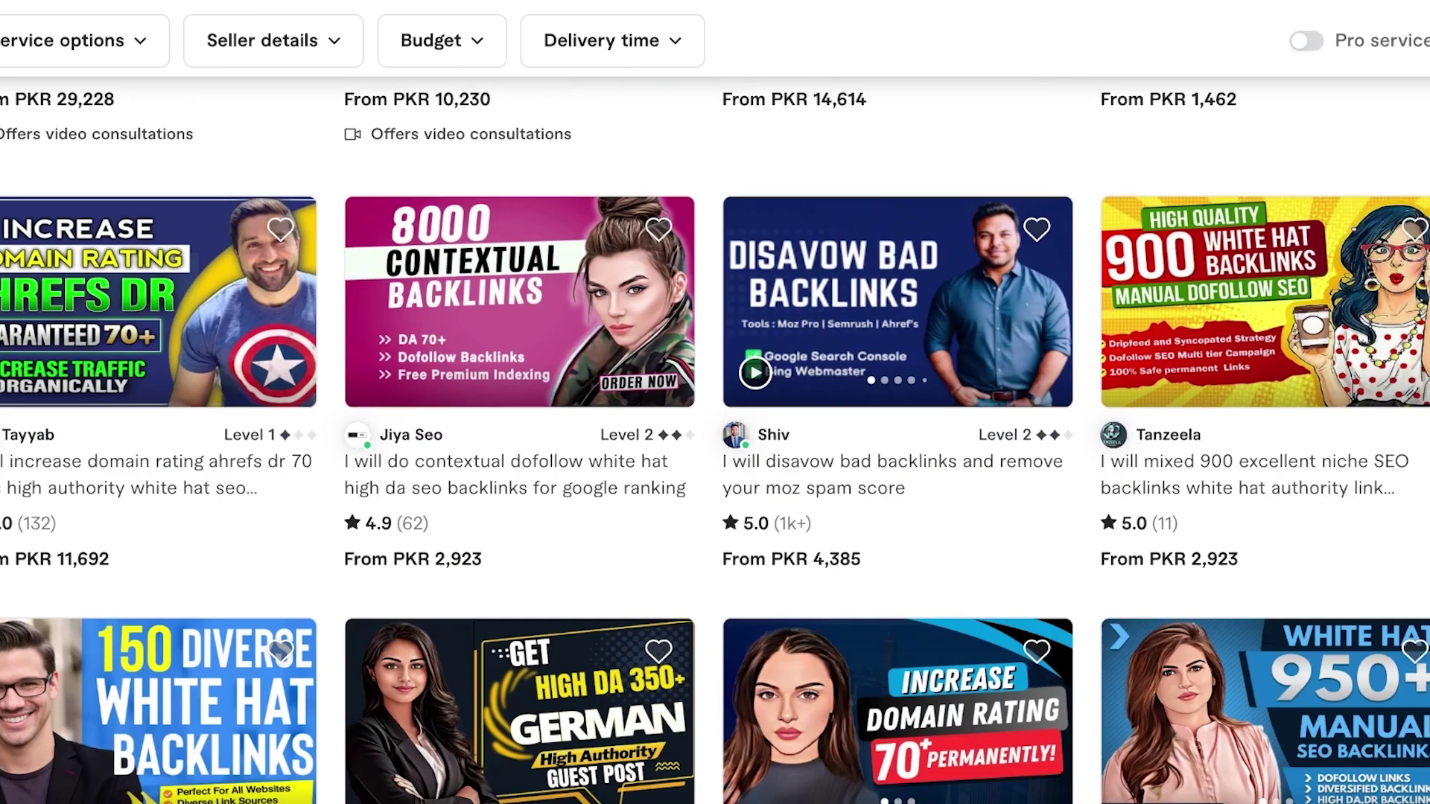
scroll(715, 440, "down", 6)
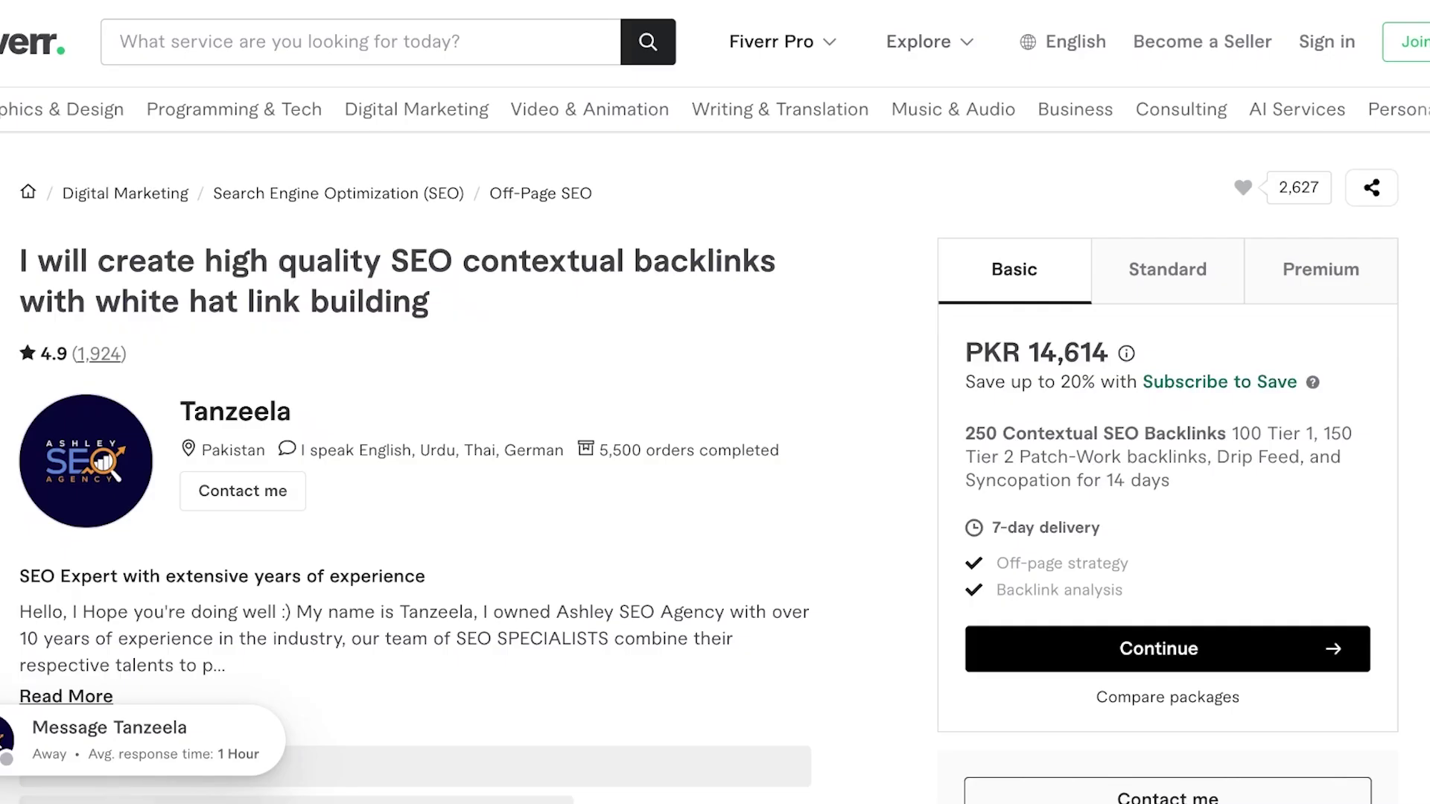
scroll(417, 402, "down", 15)
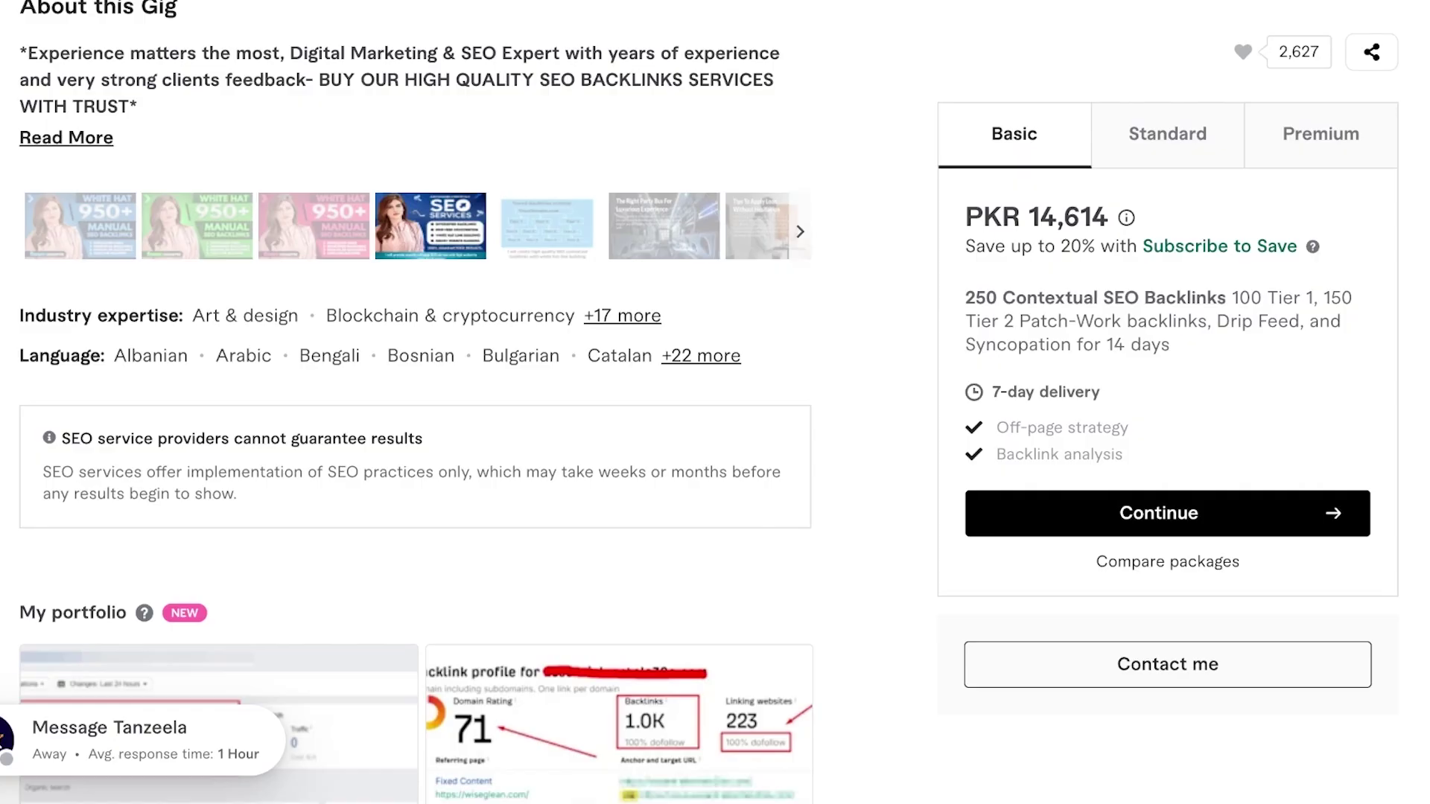
scroll(417, 402, "up", 10)
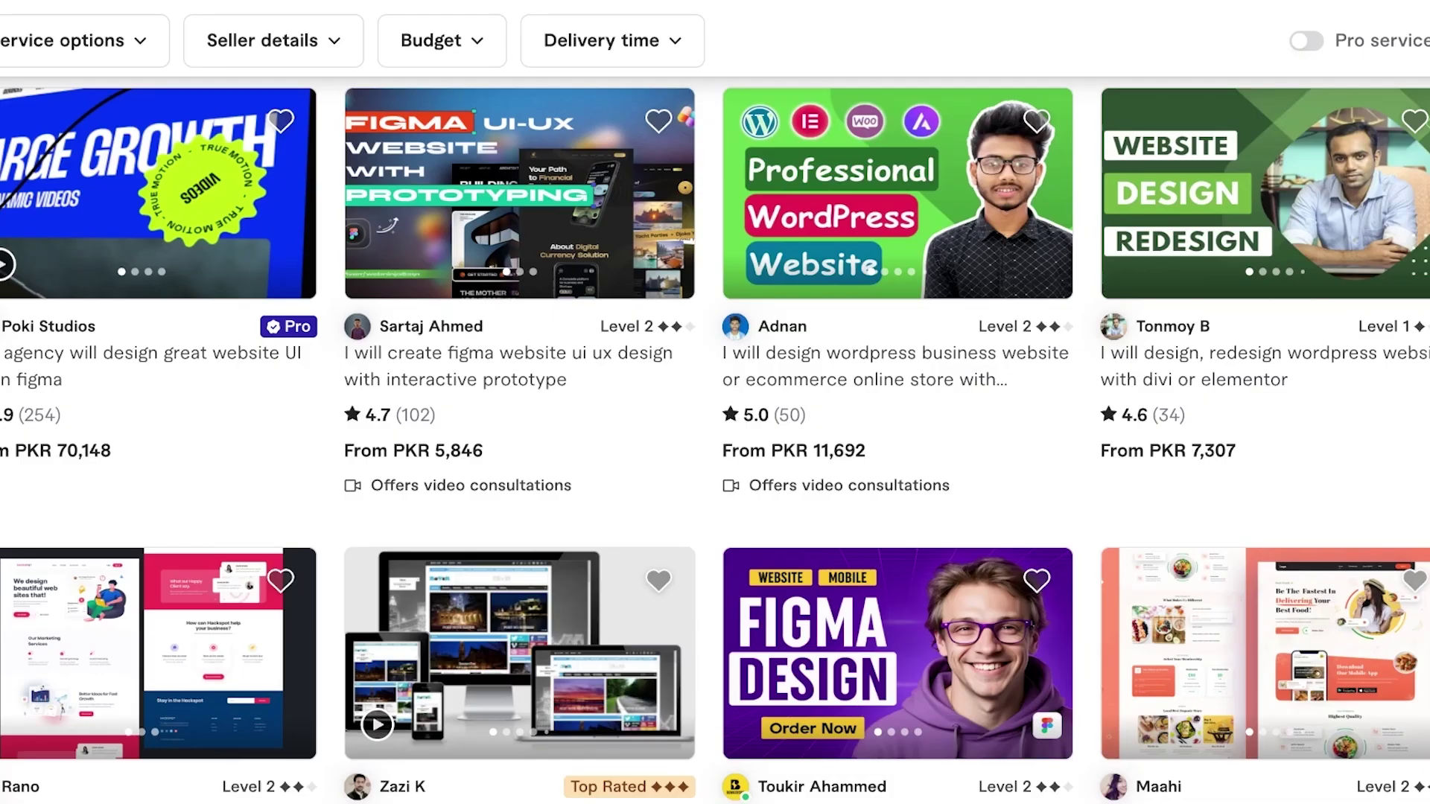
Step: Look through the website design gig thumbnails, including the Figma, WordPress and Wix offers
scroll(714, 439, "down", 20)
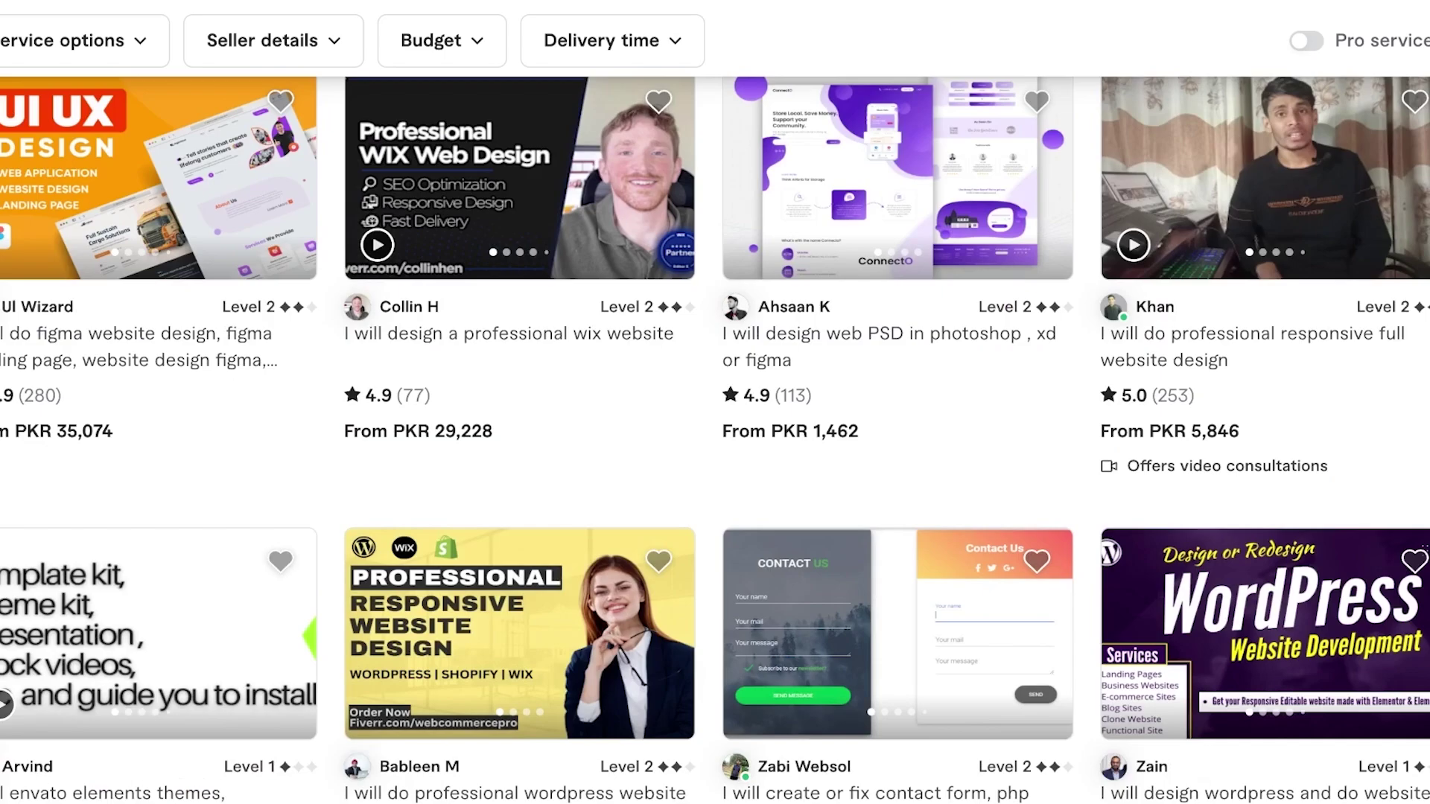
mouse_move(898, 178)
scroll(715, 439, "down", 1)
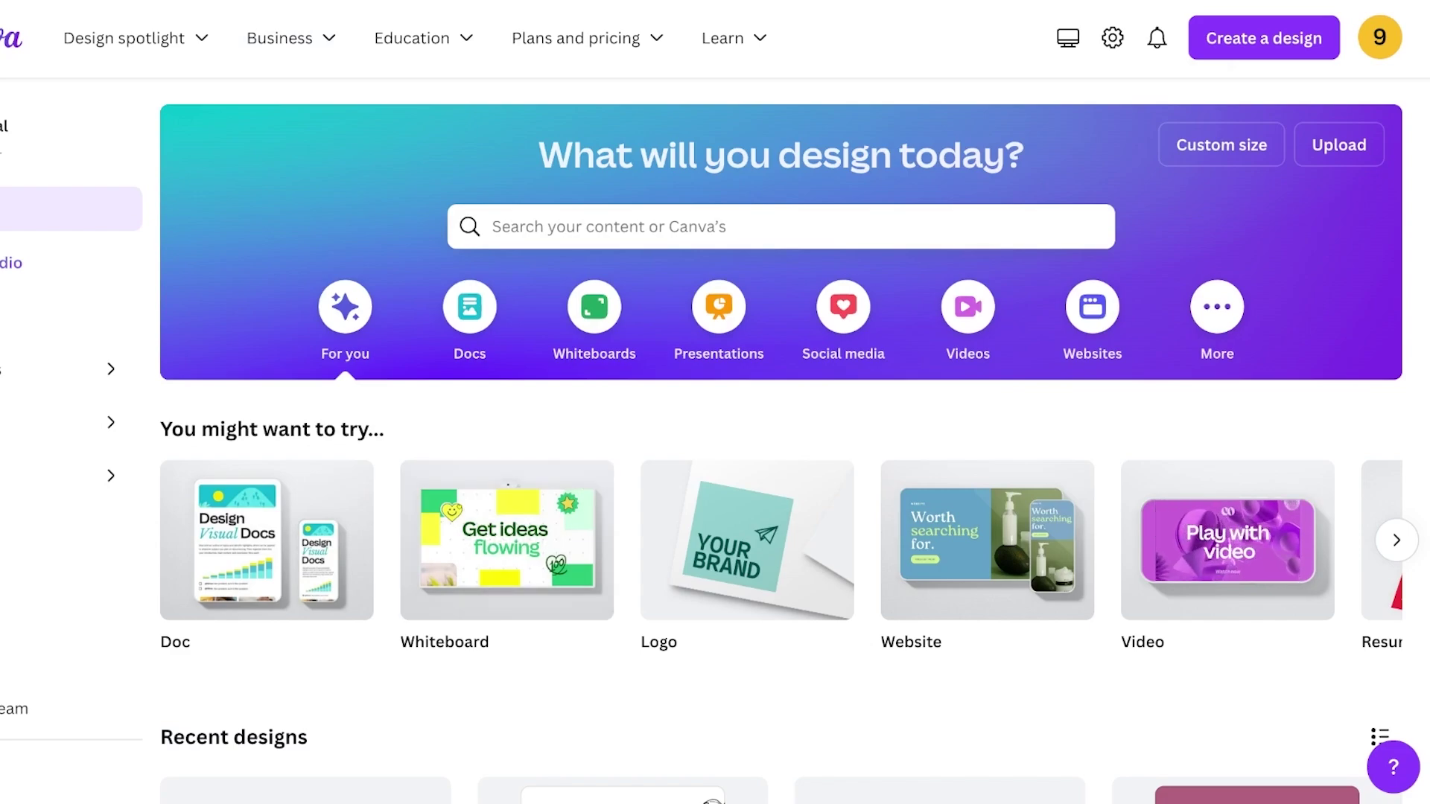
Step: Switch to Canva, search for "fiverr" and show all Fiverr Gig Image templates
left_click(780, 226)
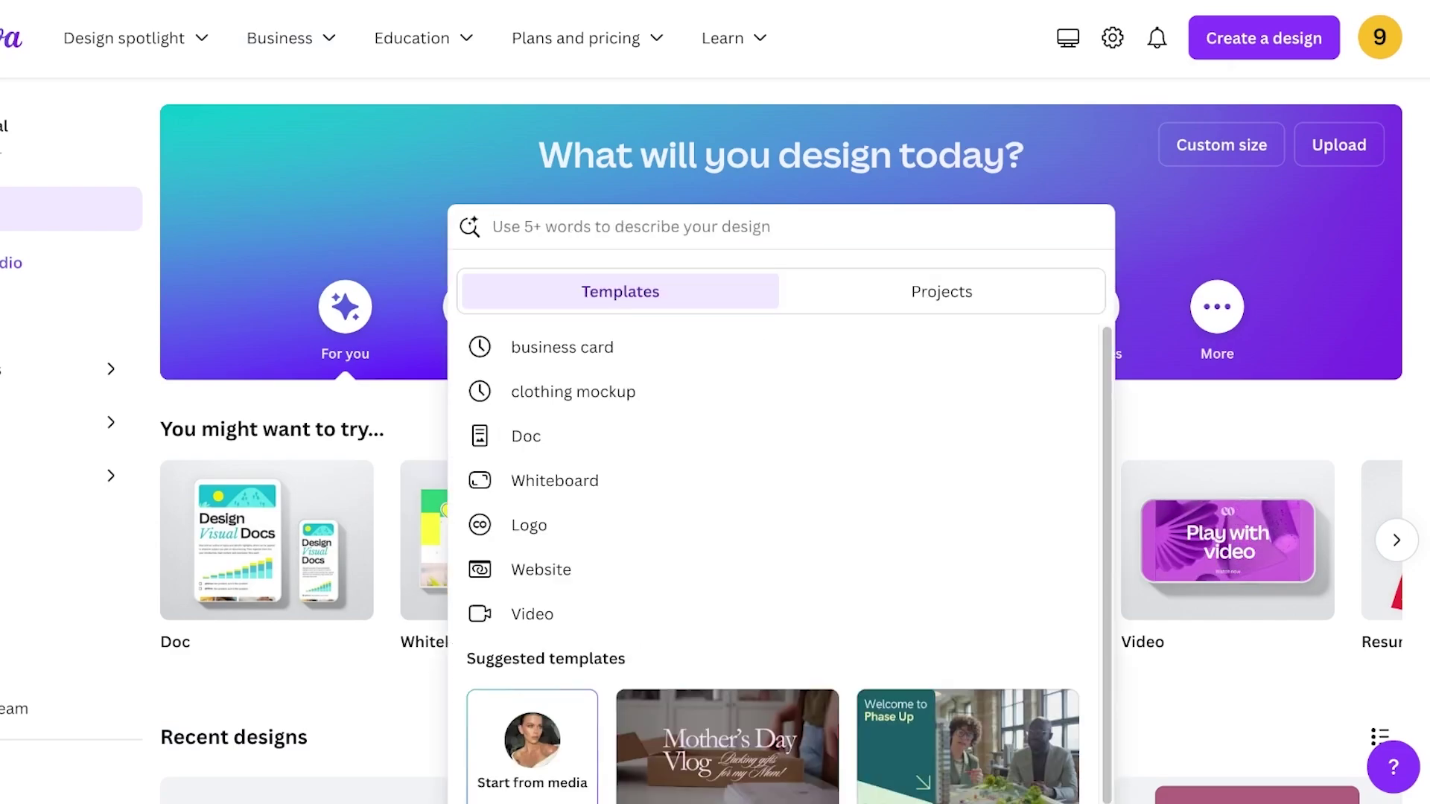
type("flower")
key("Return")
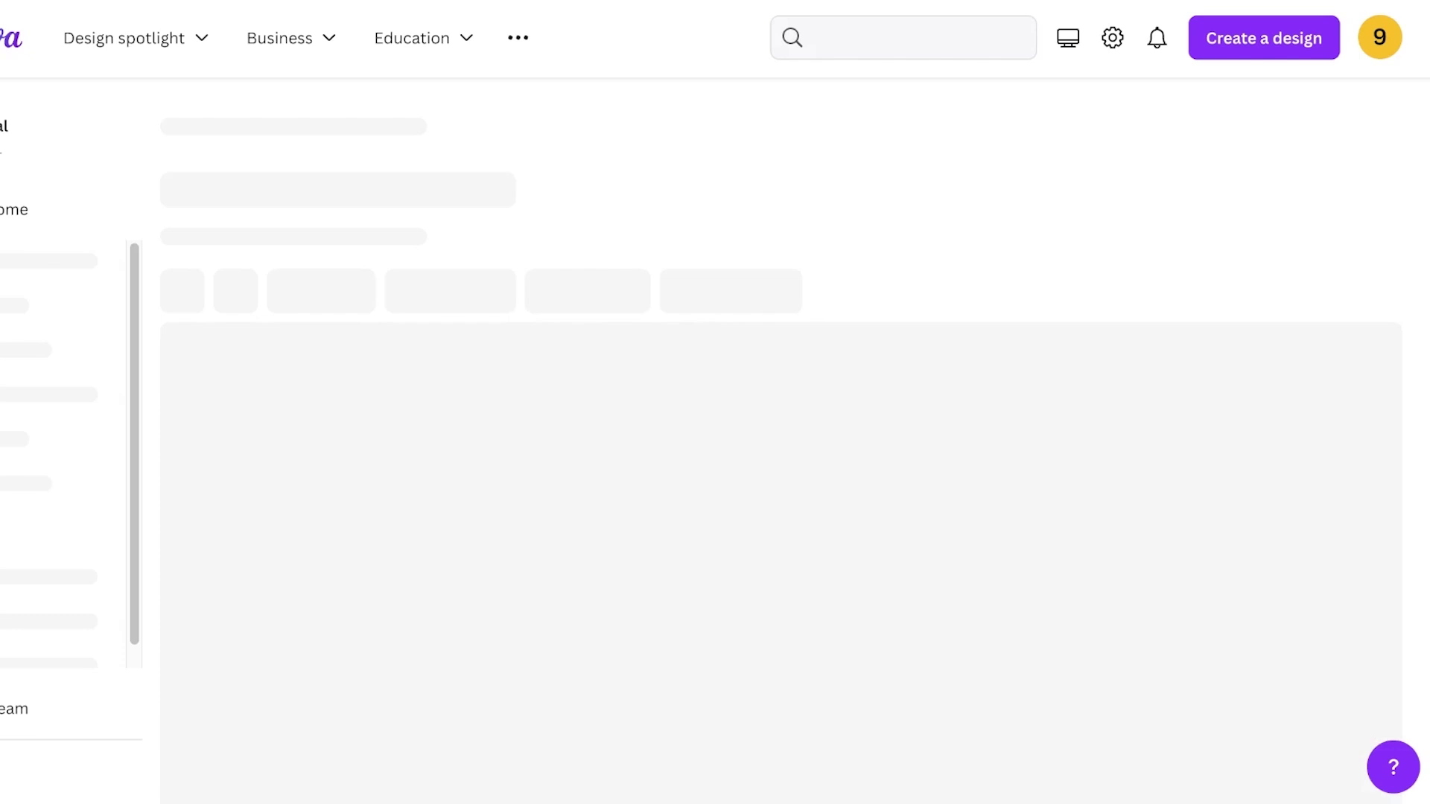
scroll(945, 372, "down", 6)
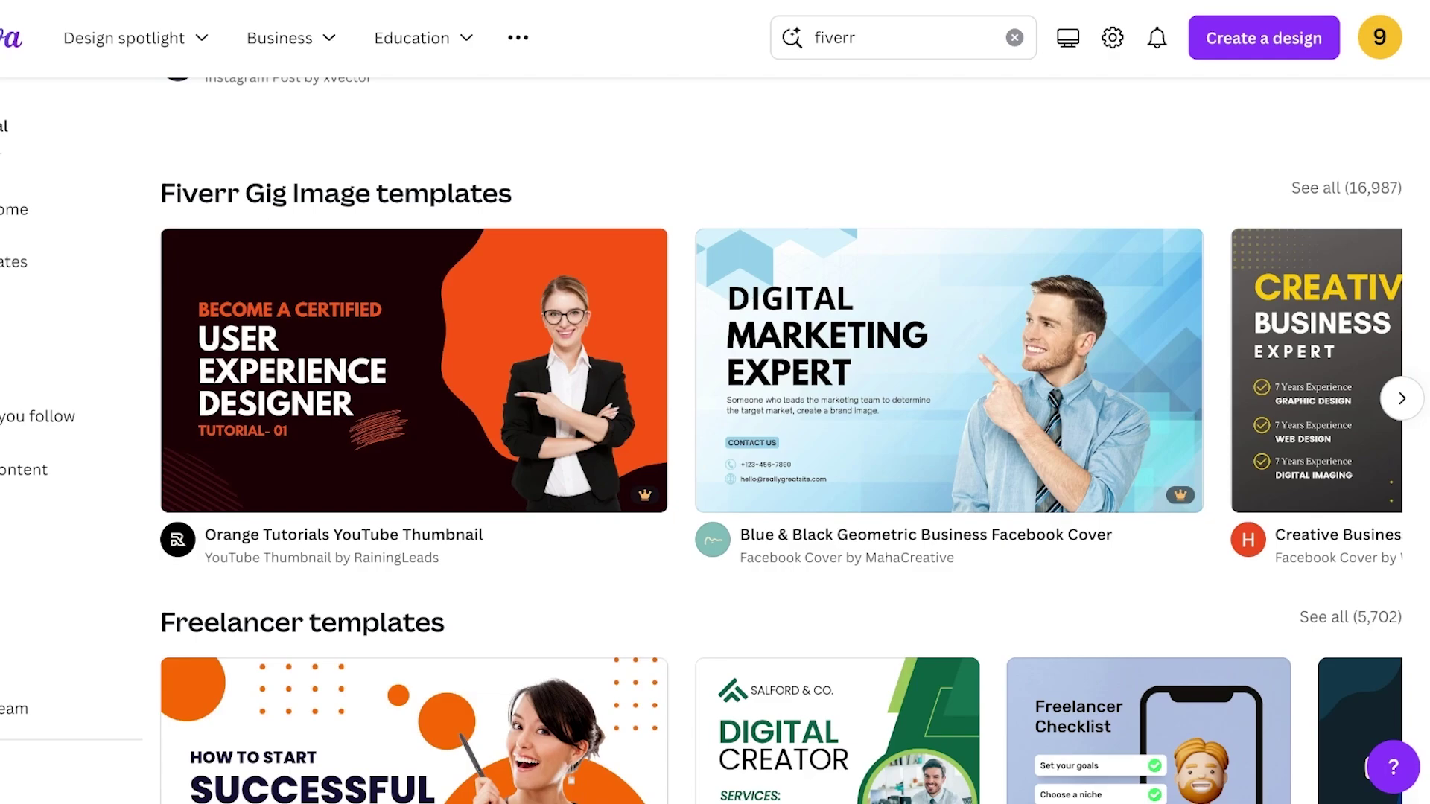
left_click(1346, 189)
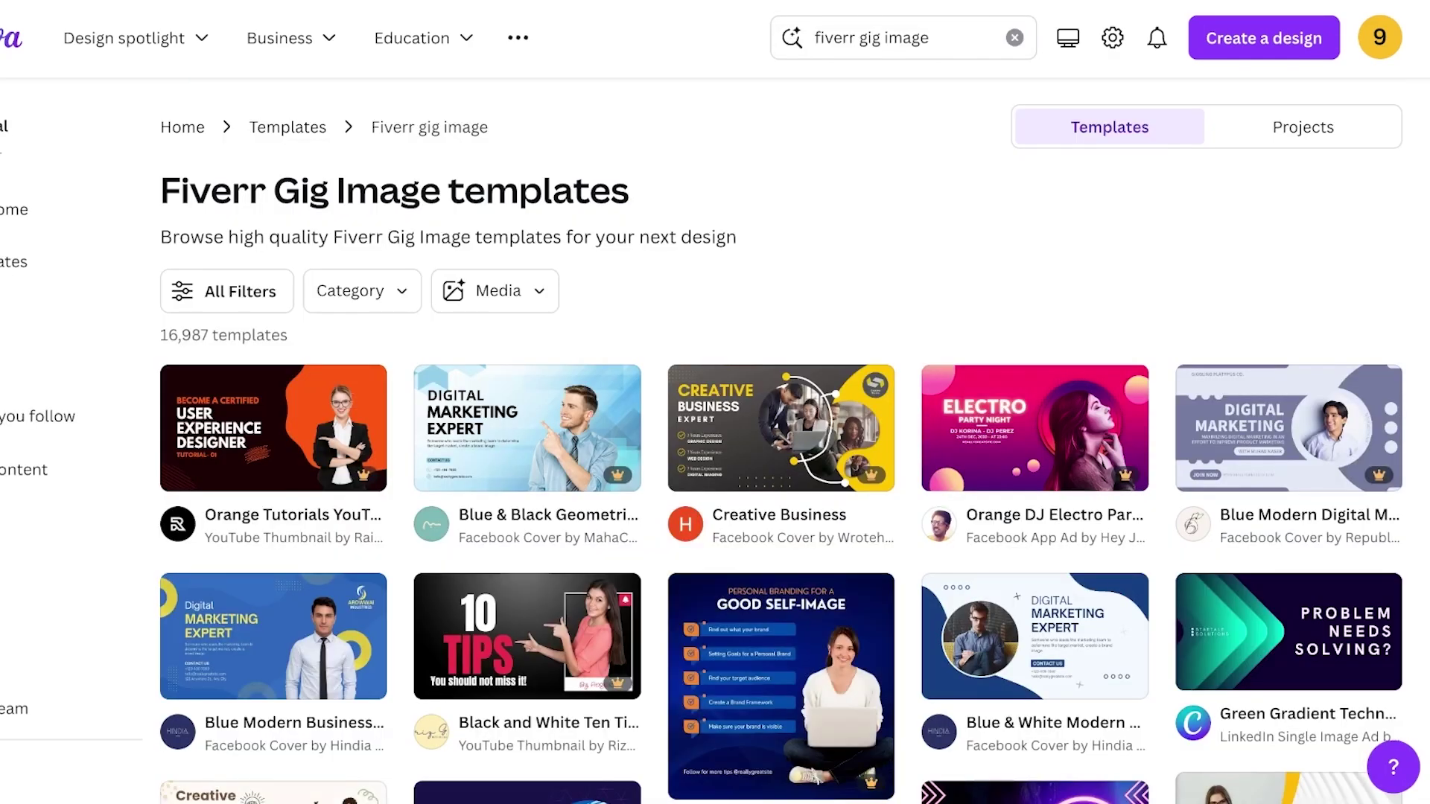
Step: Examine the Fiverr Gig Image templates for layouts suited to a gig thumbnail
scroll(781, 440, "down", 3)
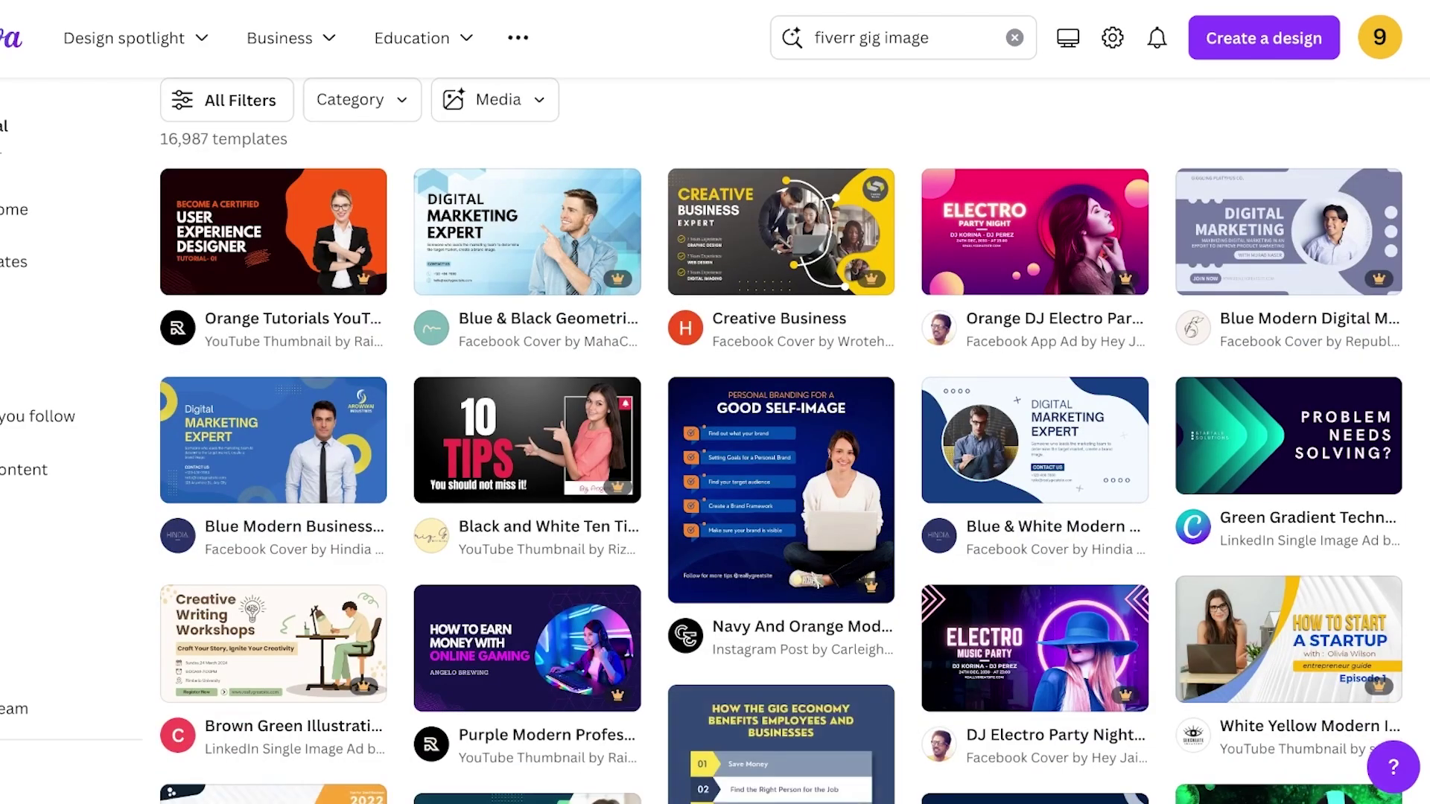
scroll(1228, 395, "down", 3)
scroll(1229, 395, "up", 5)
scroll(1229, 395, "down", 2)
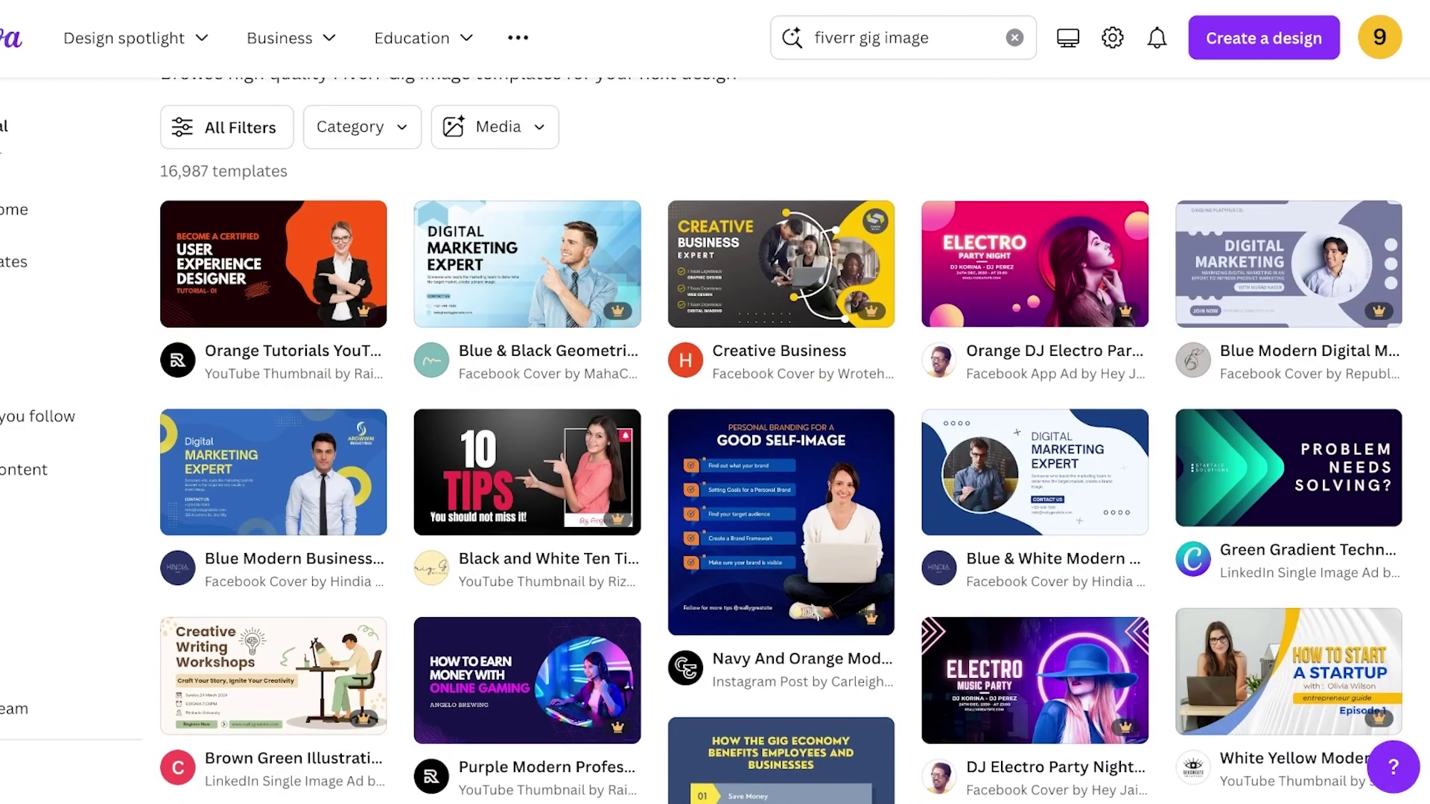
scroll(1228, 395, "up", 2)
scroll(1288, 428, "down", 8)
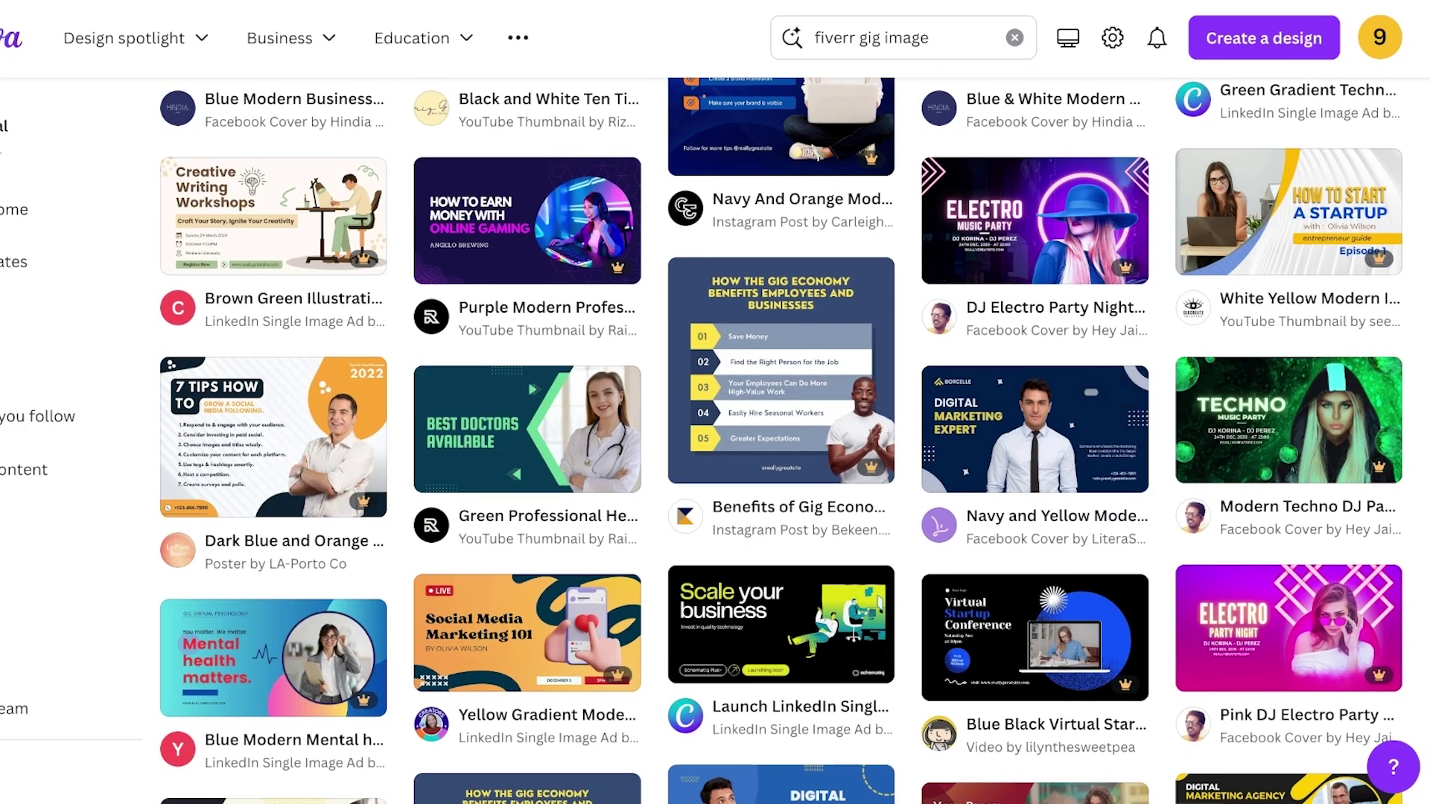
scroll(1035, 417, "down", 3)
scroll(273, 588, "down", 1)
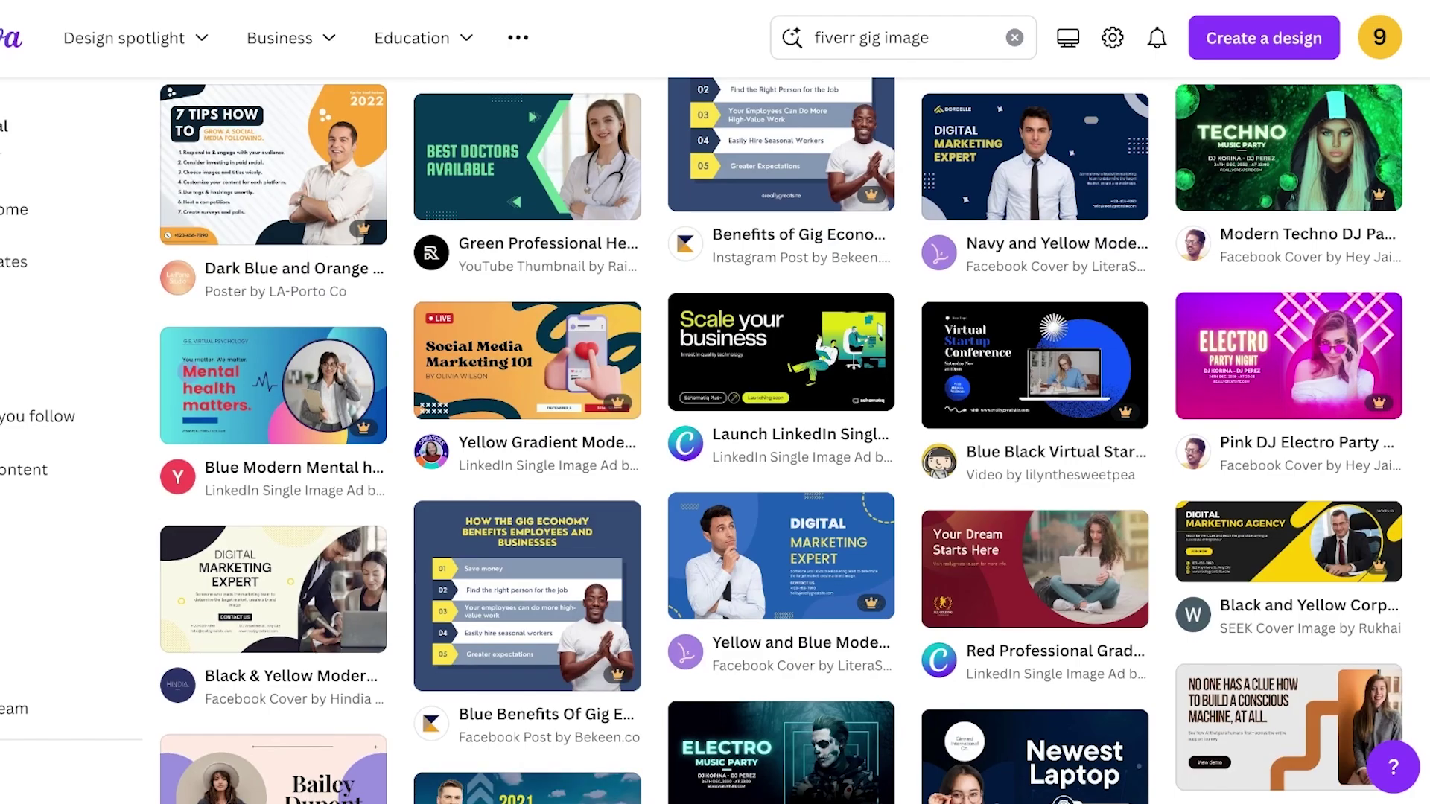
scroll(274, 588, "down", 3)
scroll(273, 589, "up", 7)
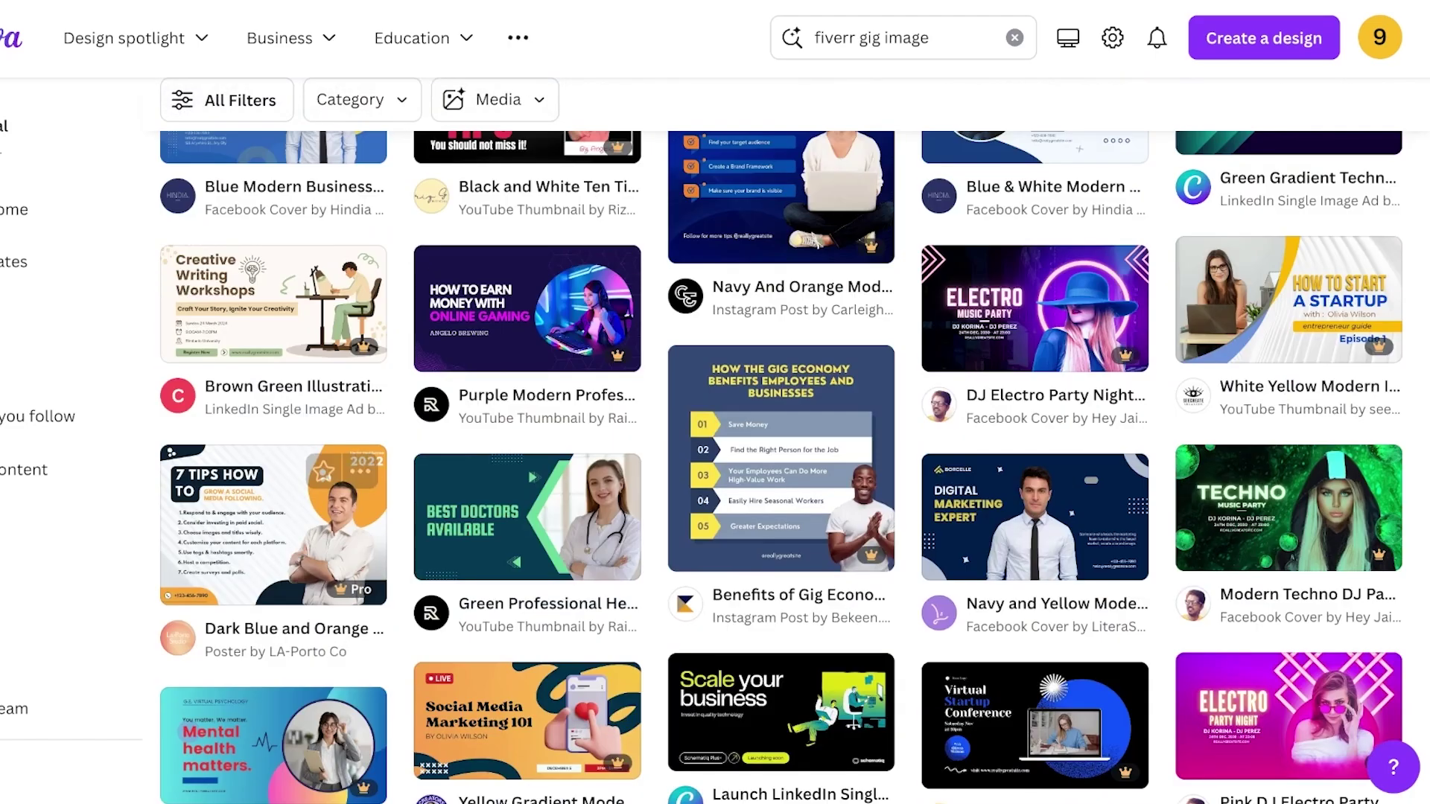
Step: Preview the Black & Yellow Modern Facebook Cover template and return to the start of the template results
scroll(273, 588, "down", 6)
left_click(306, 466)
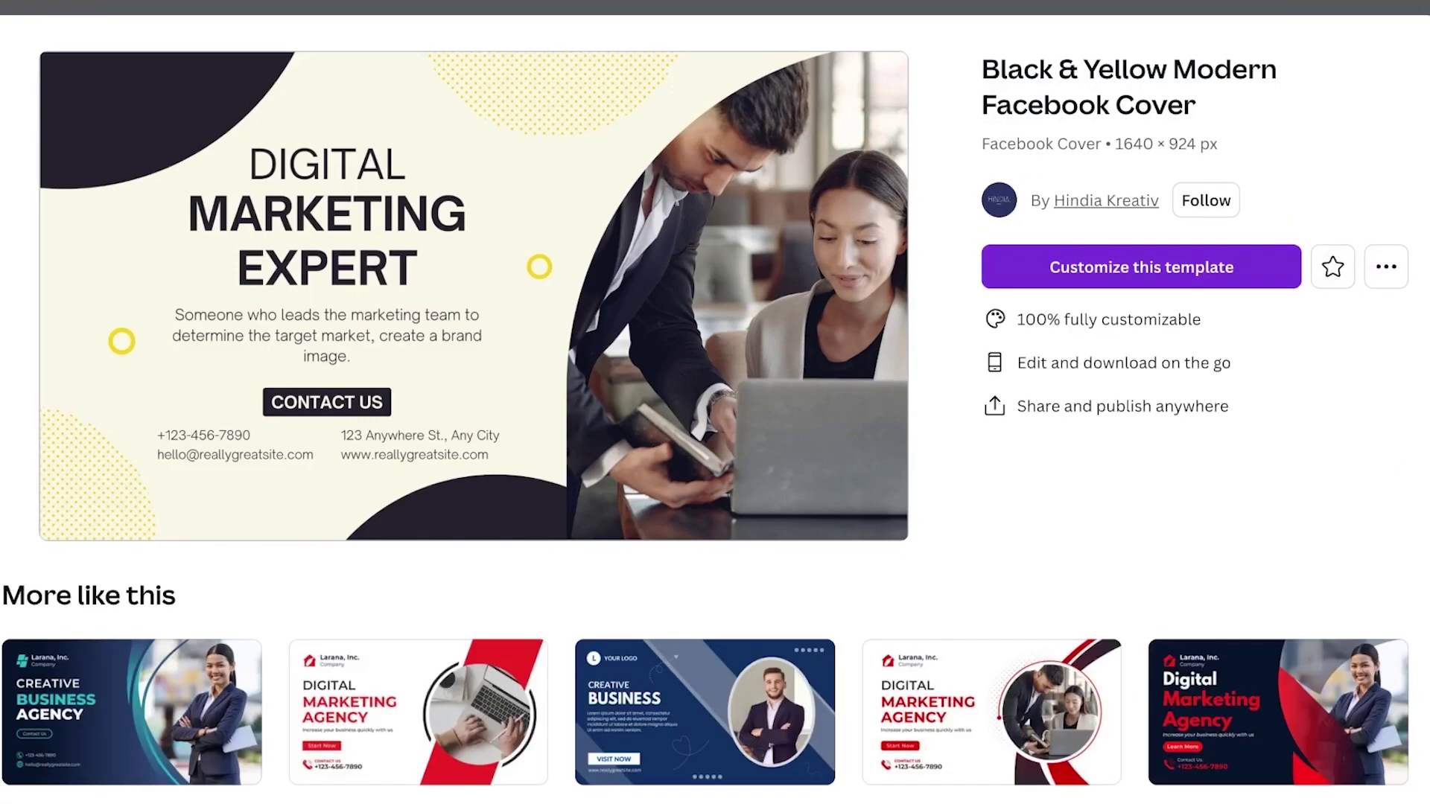
key("Escape")
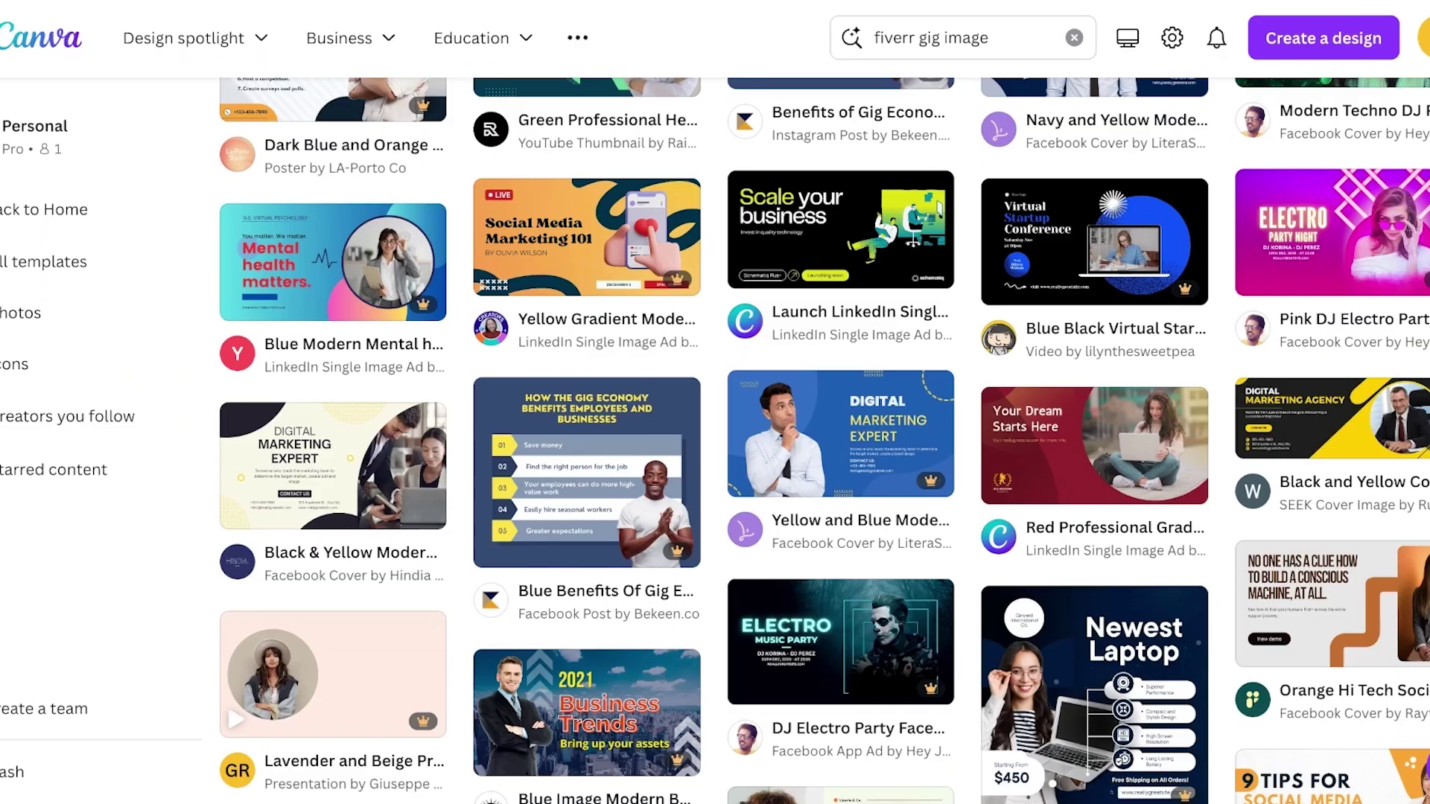
left_click(332, 466)
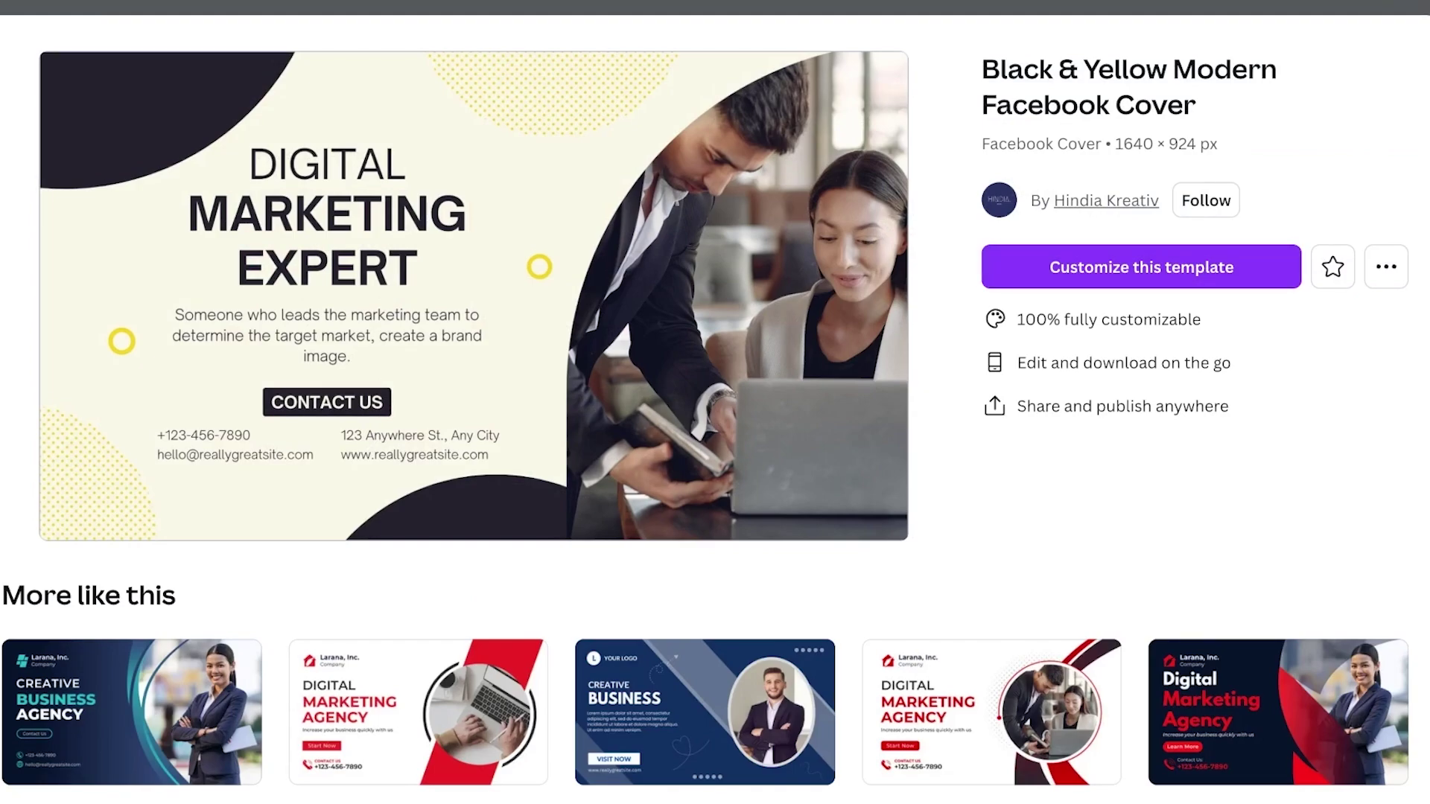
key("Escape")
scroll(333, 447, "up", 10)
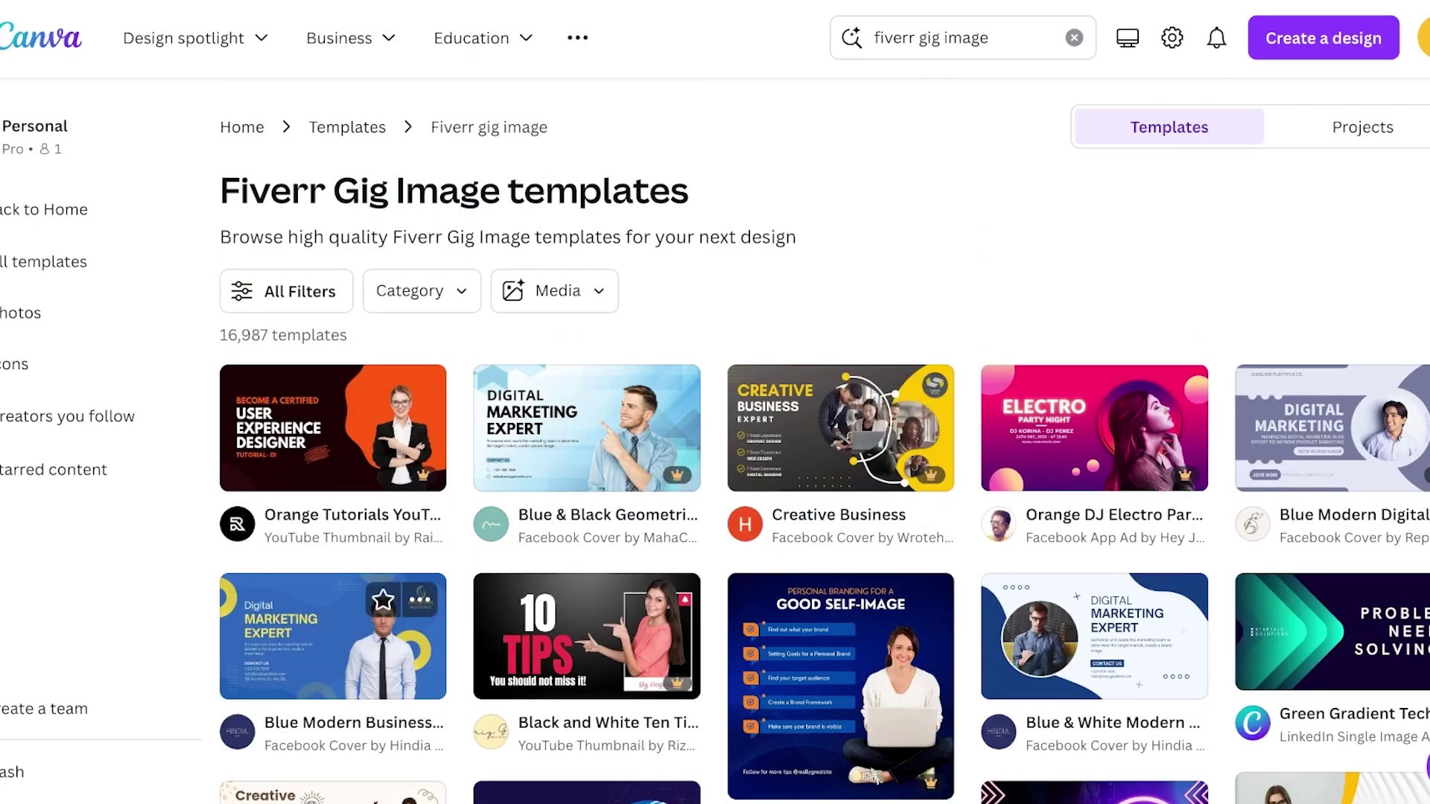
Step: Open the Blue & Black Geometric Business Facebook Cover template for editing and delete all its elements and background
left_click(587, 429)
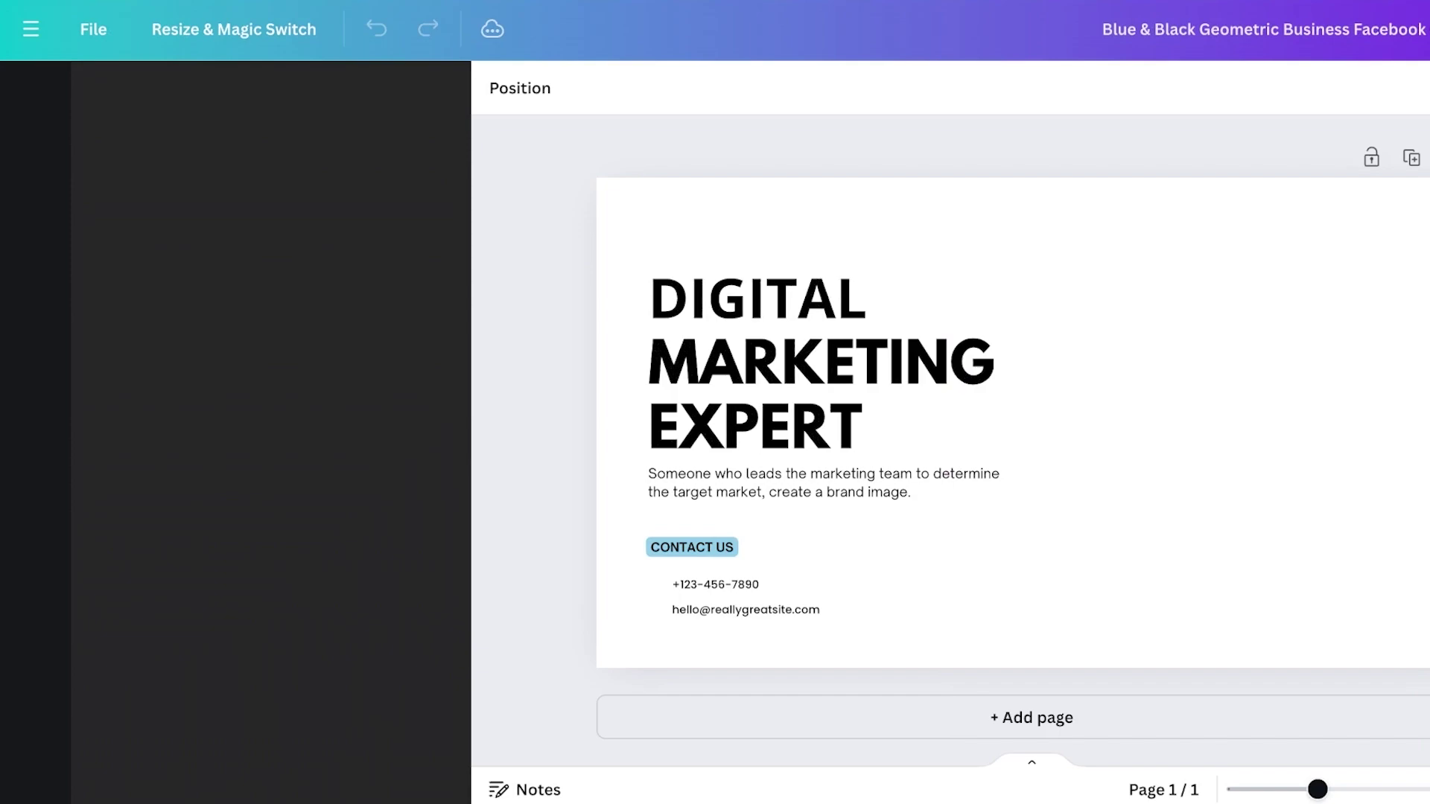
key("ctrl+a")
key("Delete")
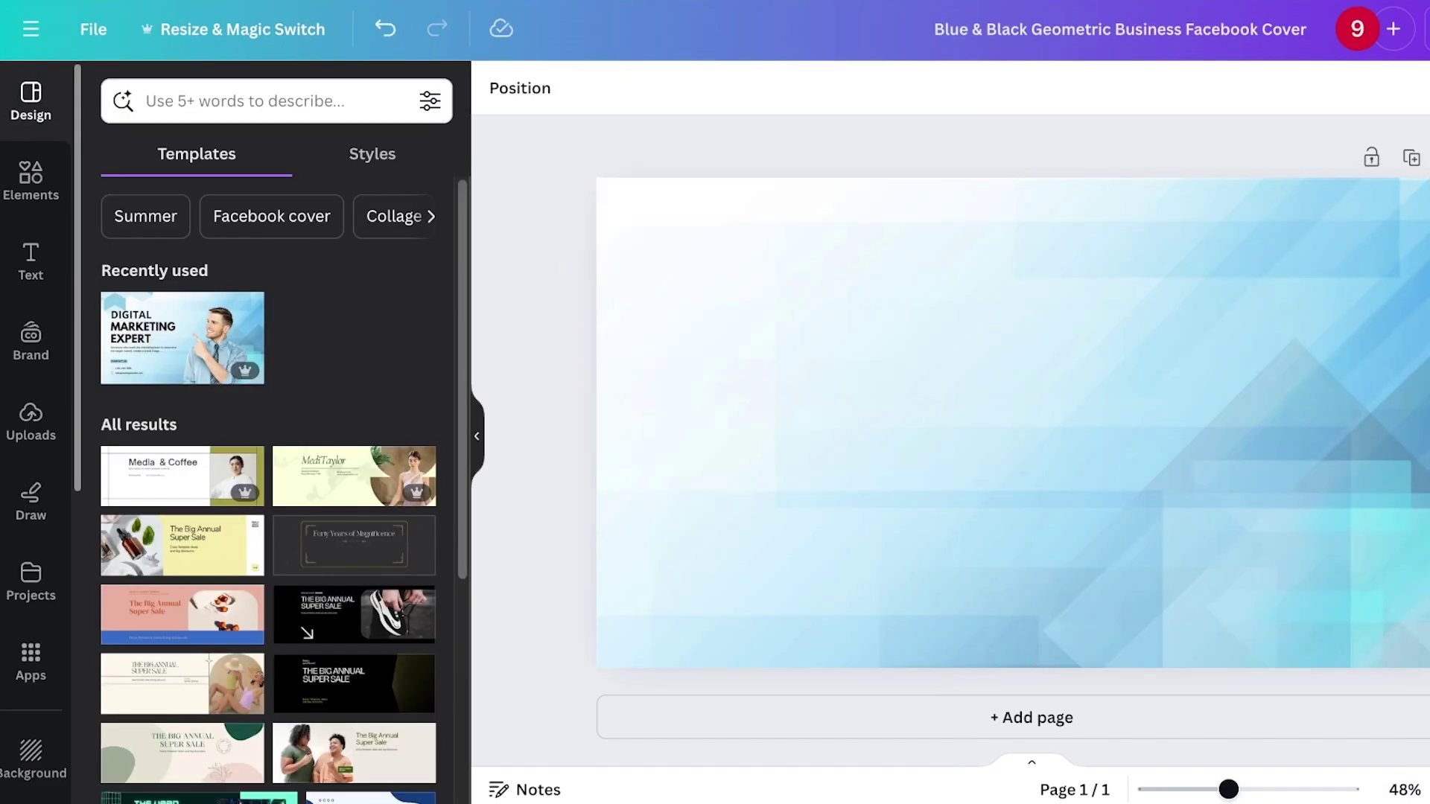
key("ctrl+a")
key("Delete")
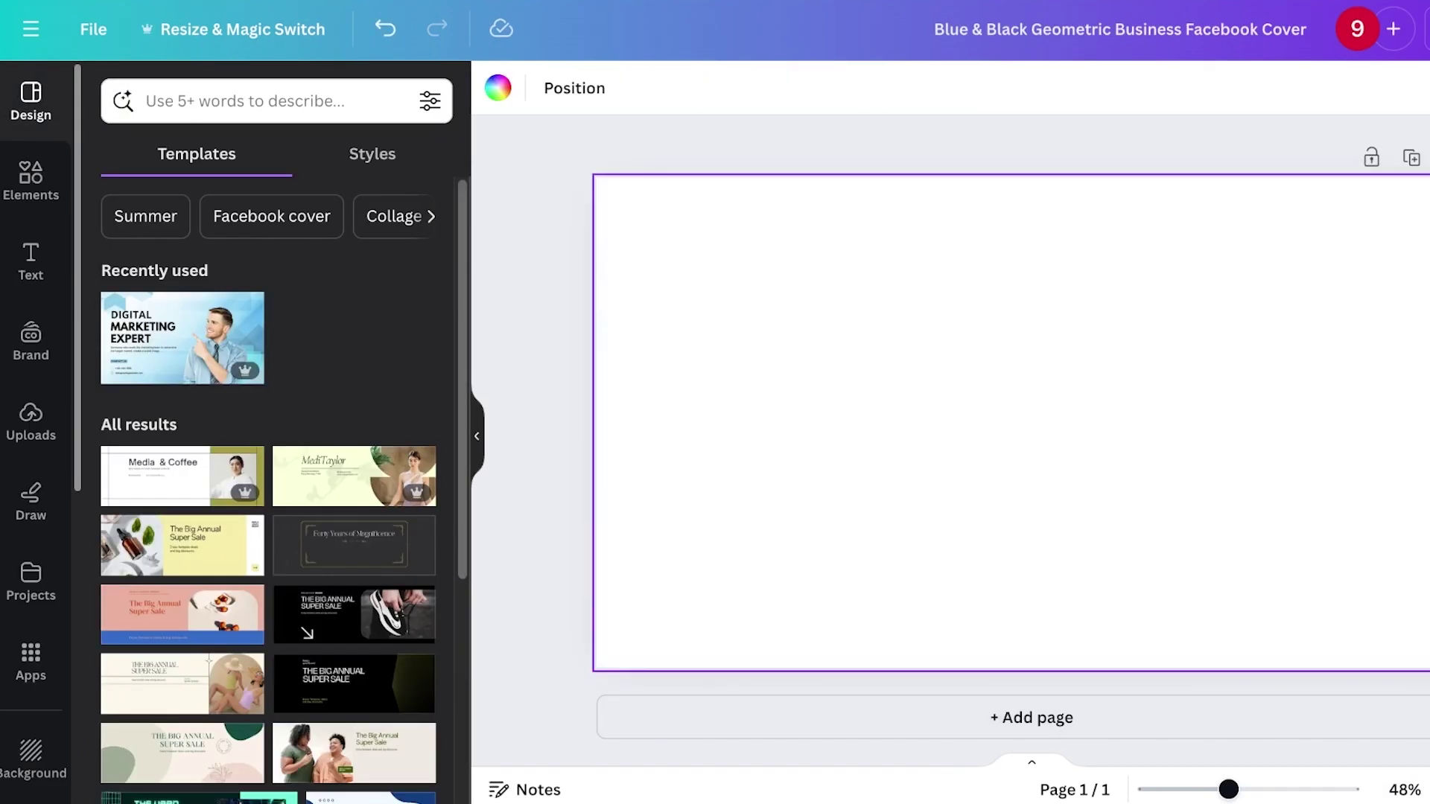
Step: Search the elements for "background" and show all graphics results
left_click(30, 181)
left_click(254, 101)
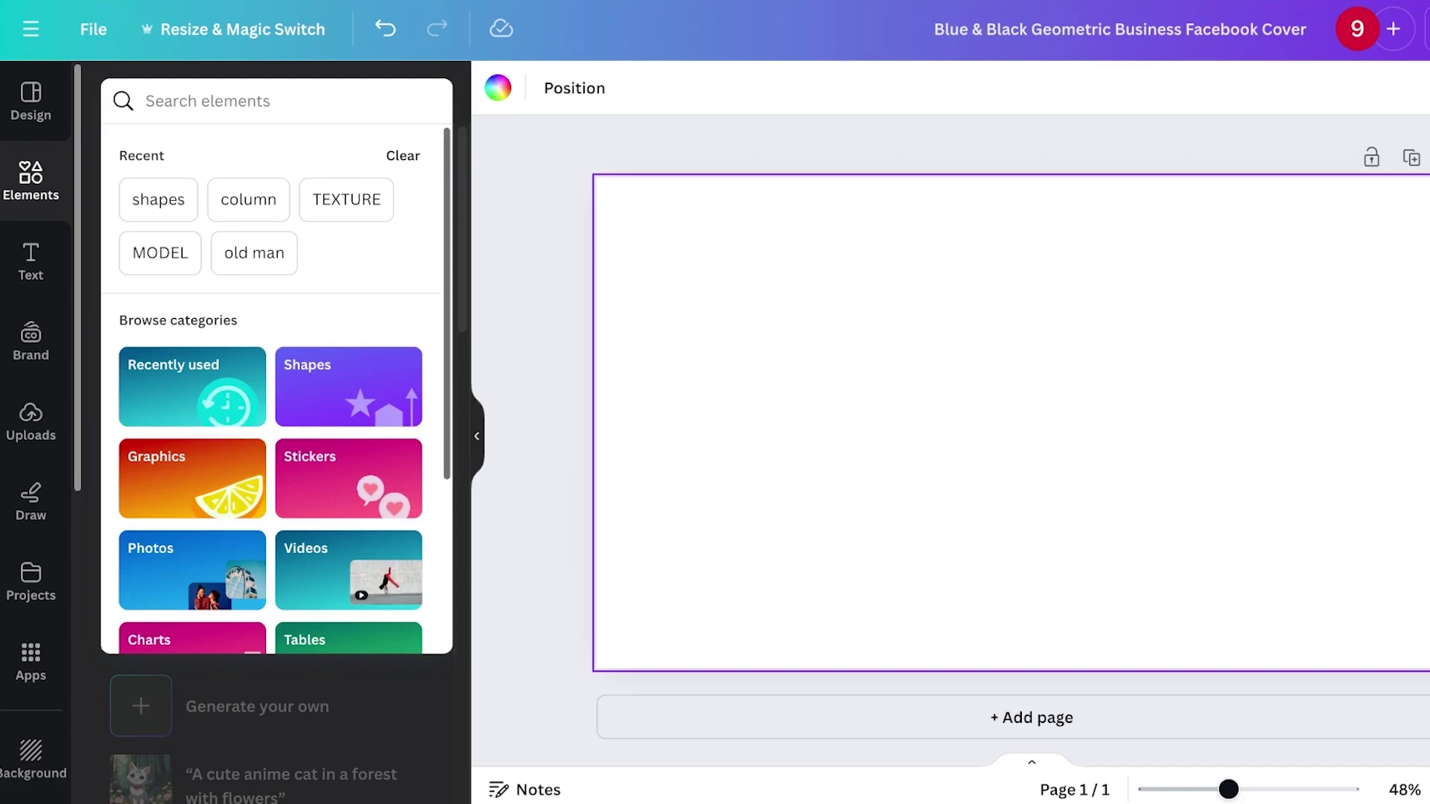
type("background")
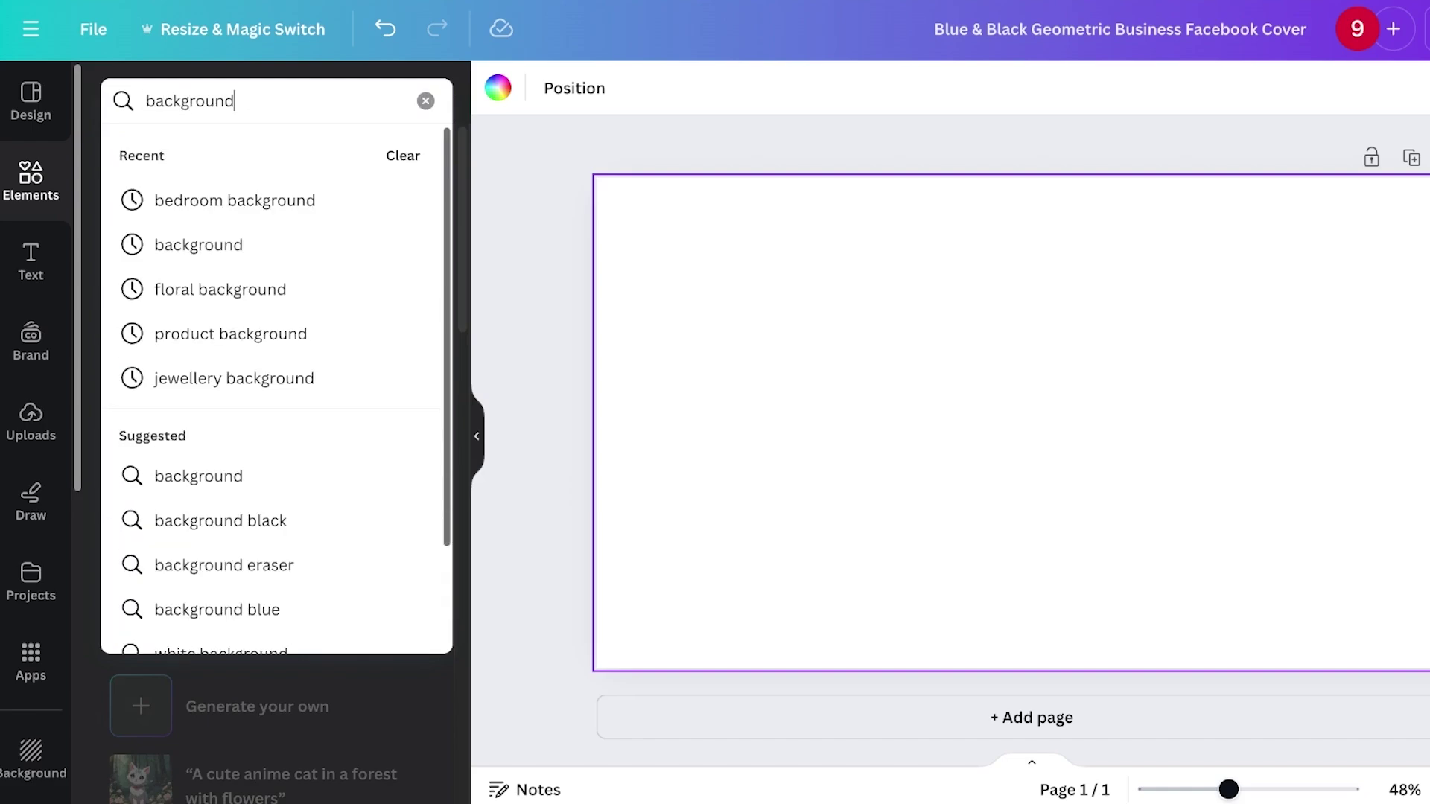
key("Return")
left_click(412, 271)
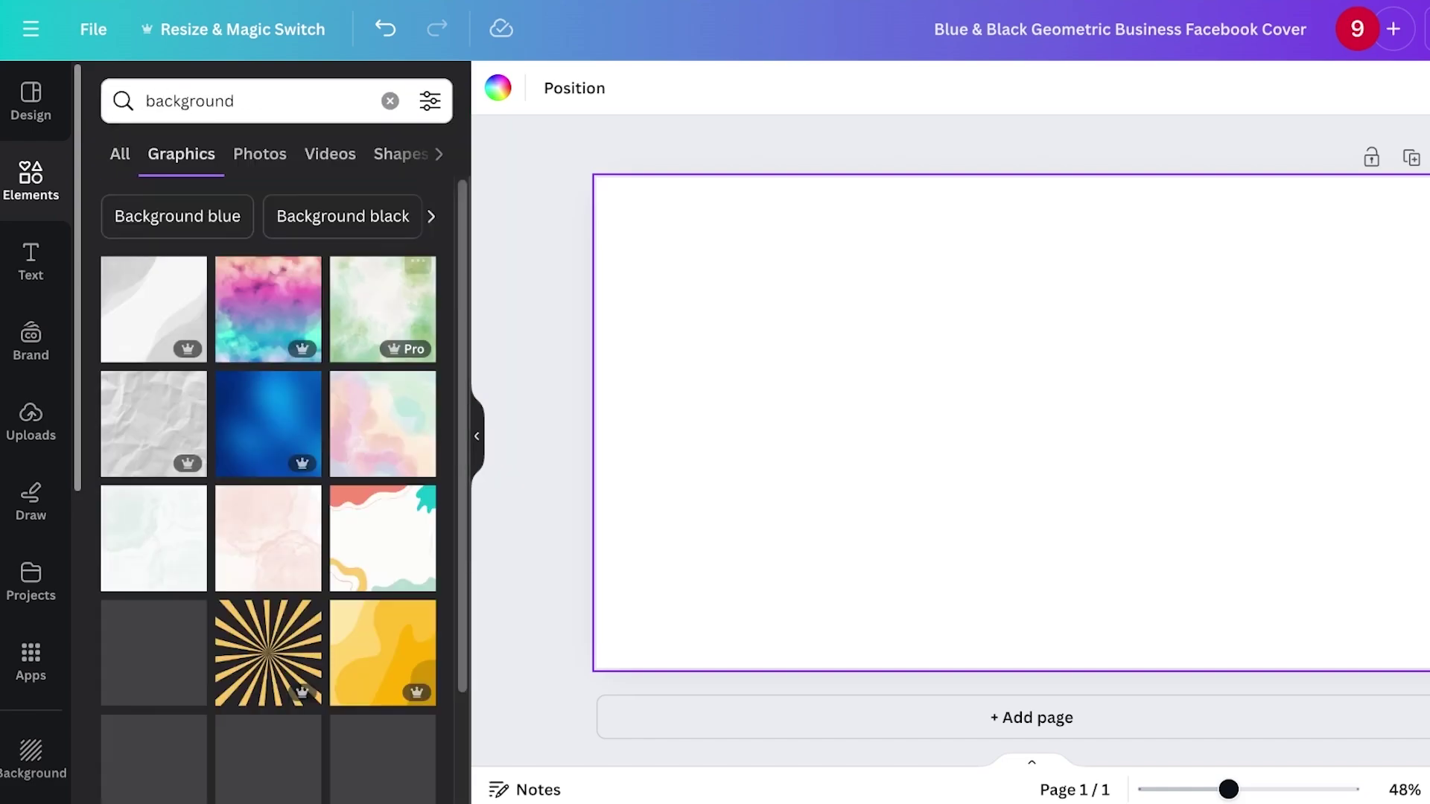
Step: Try the green-and-white gradient background graphic on the blank page and delete it again
scroll(268, 439, "down", 4)
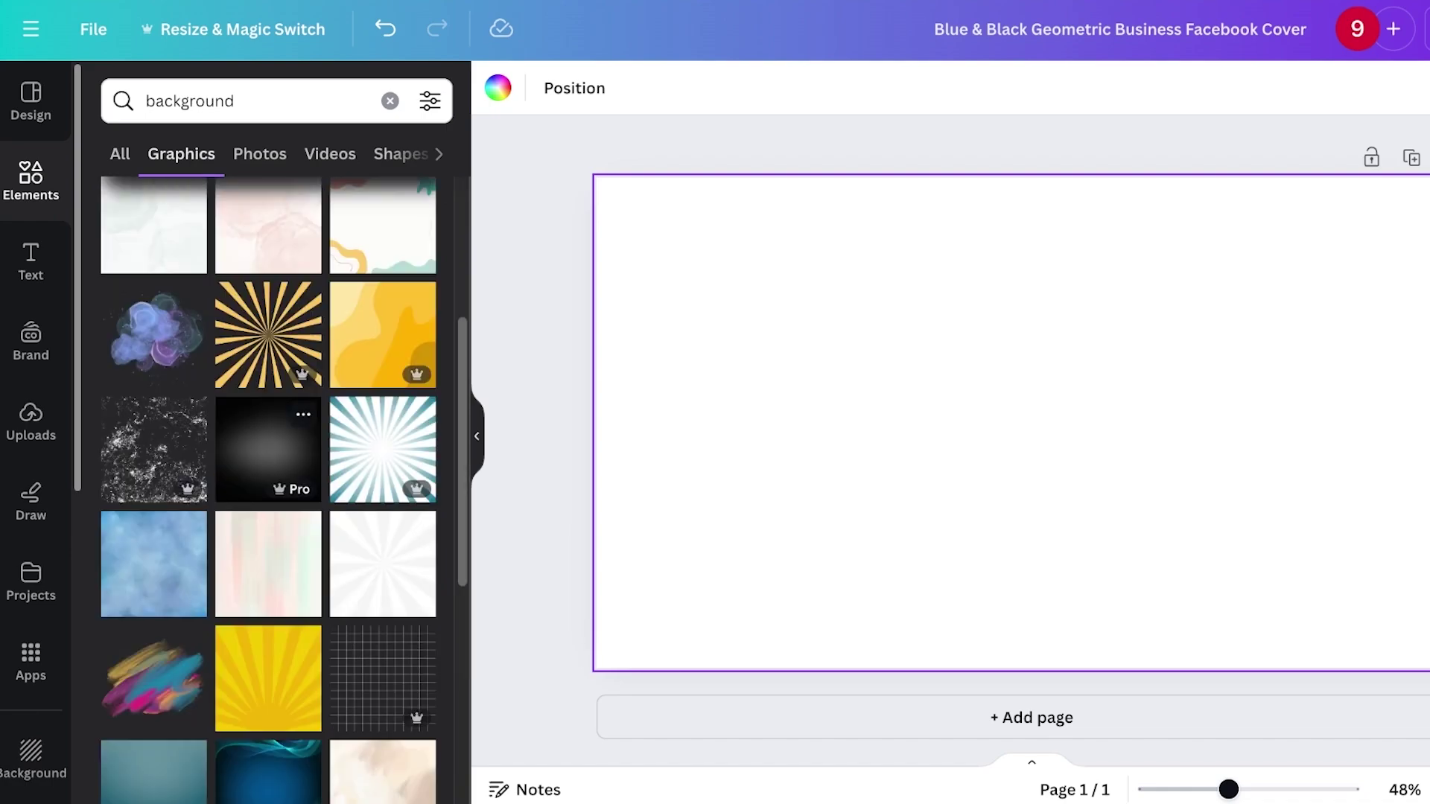
scroll(382, 469, "down", 5)
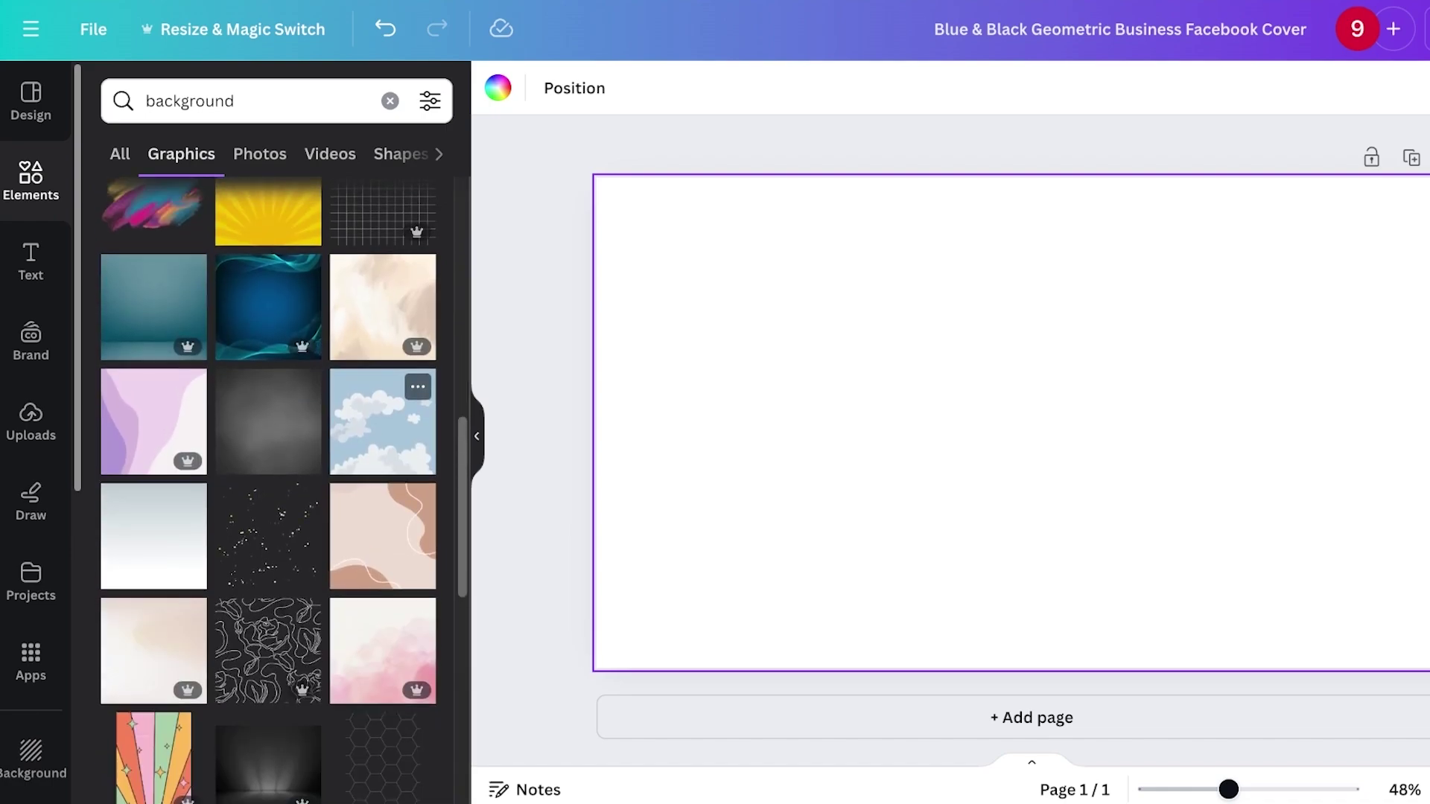
scroll(336, 477, "down", 6)
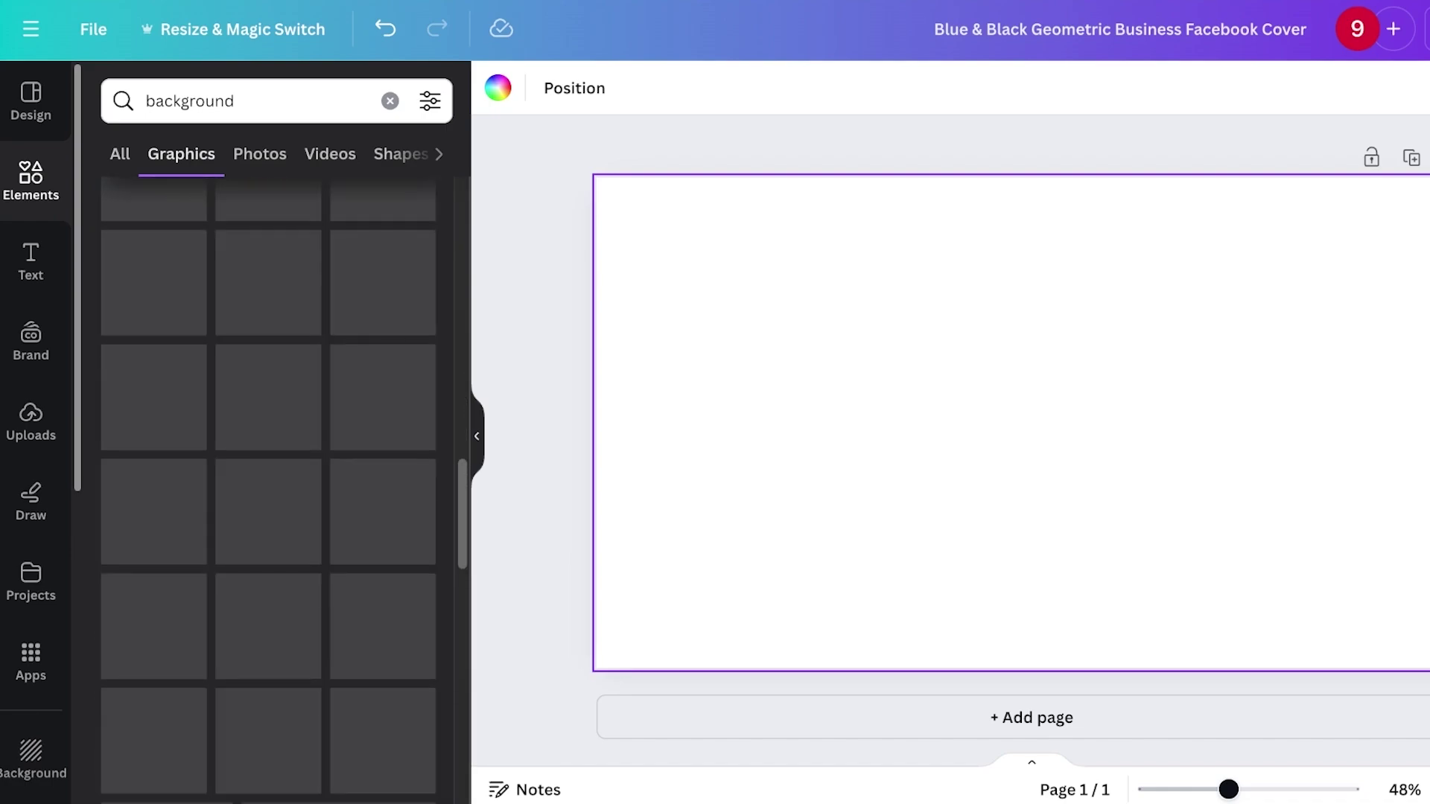
scroll(268, 477, "down", 2)
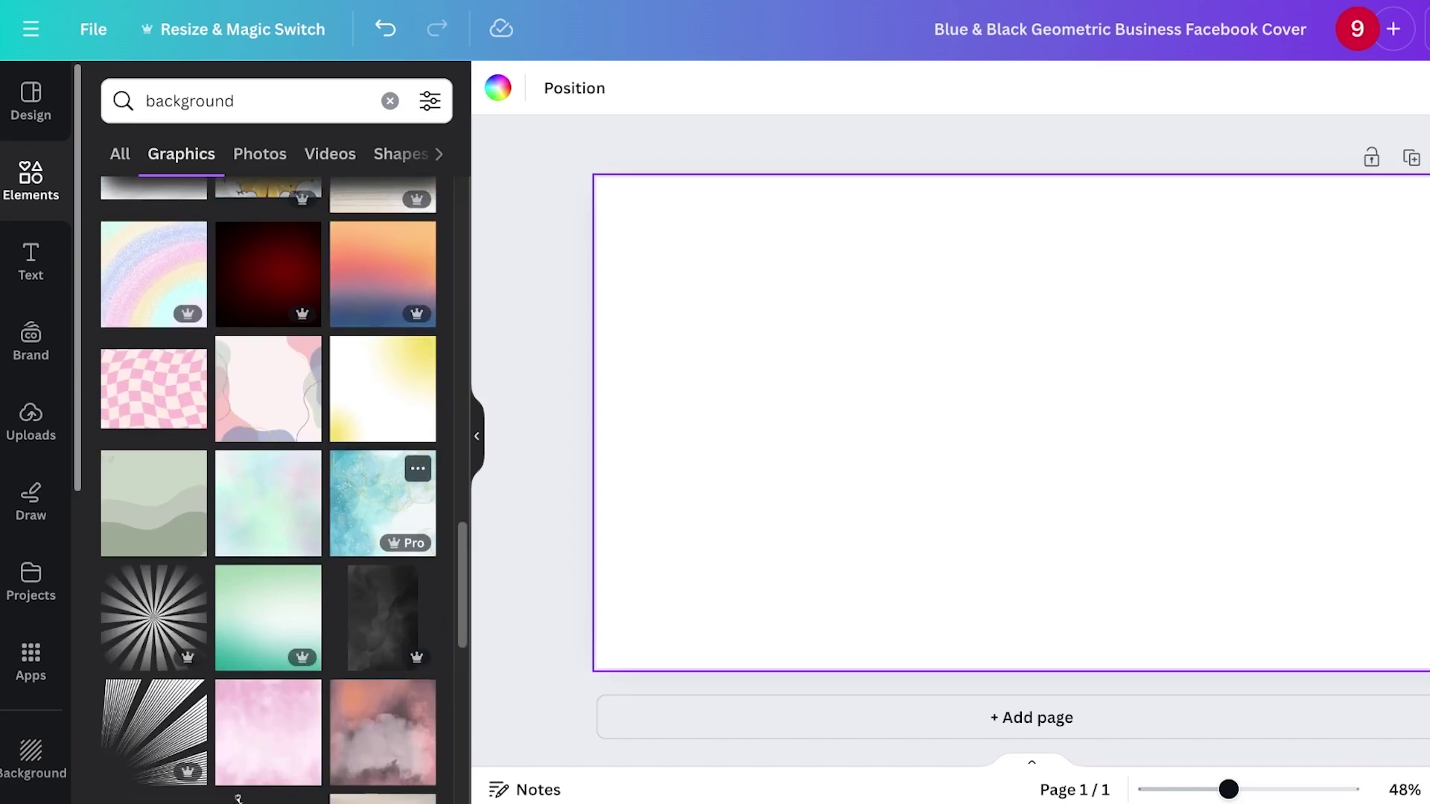
left_click(268, 618)
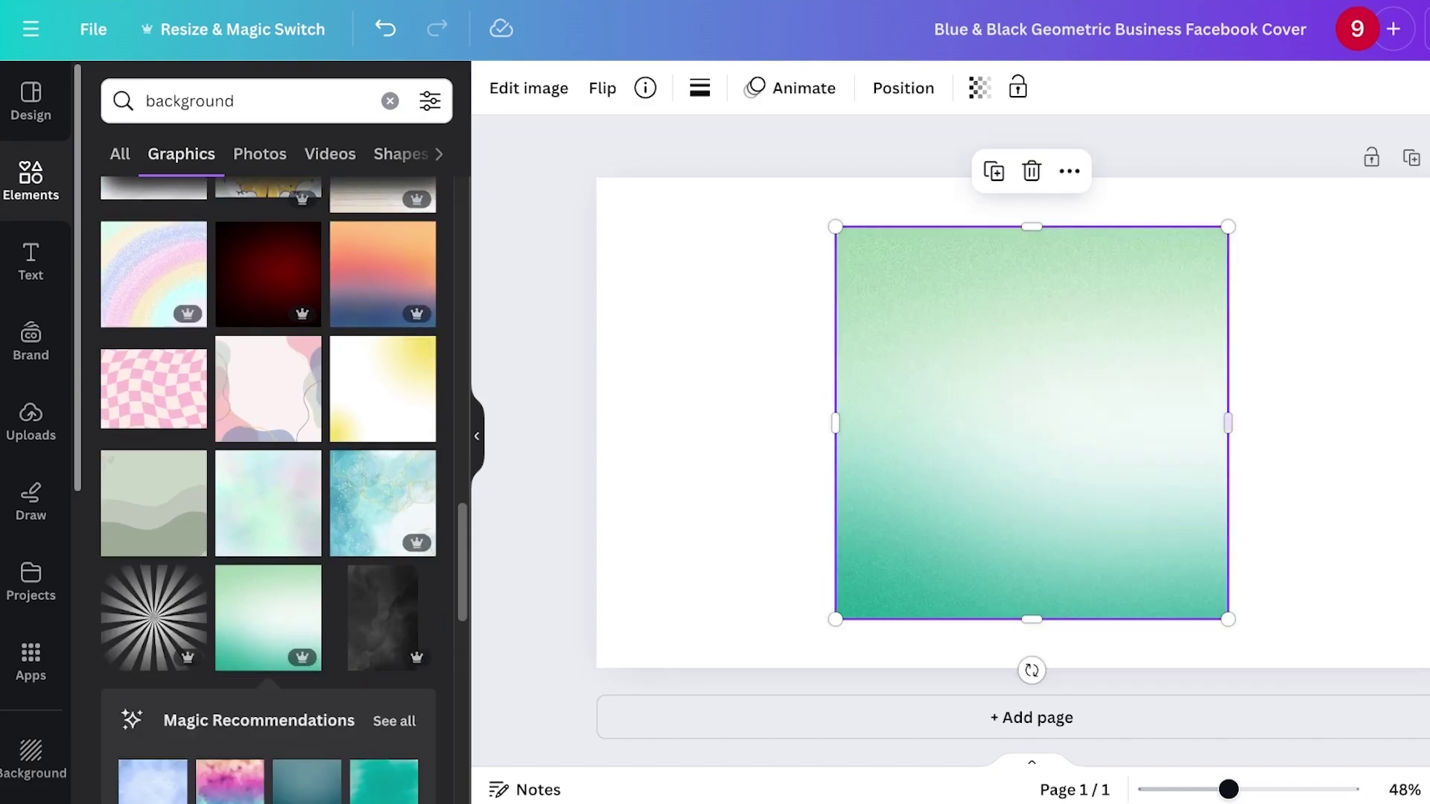
key("Delete")
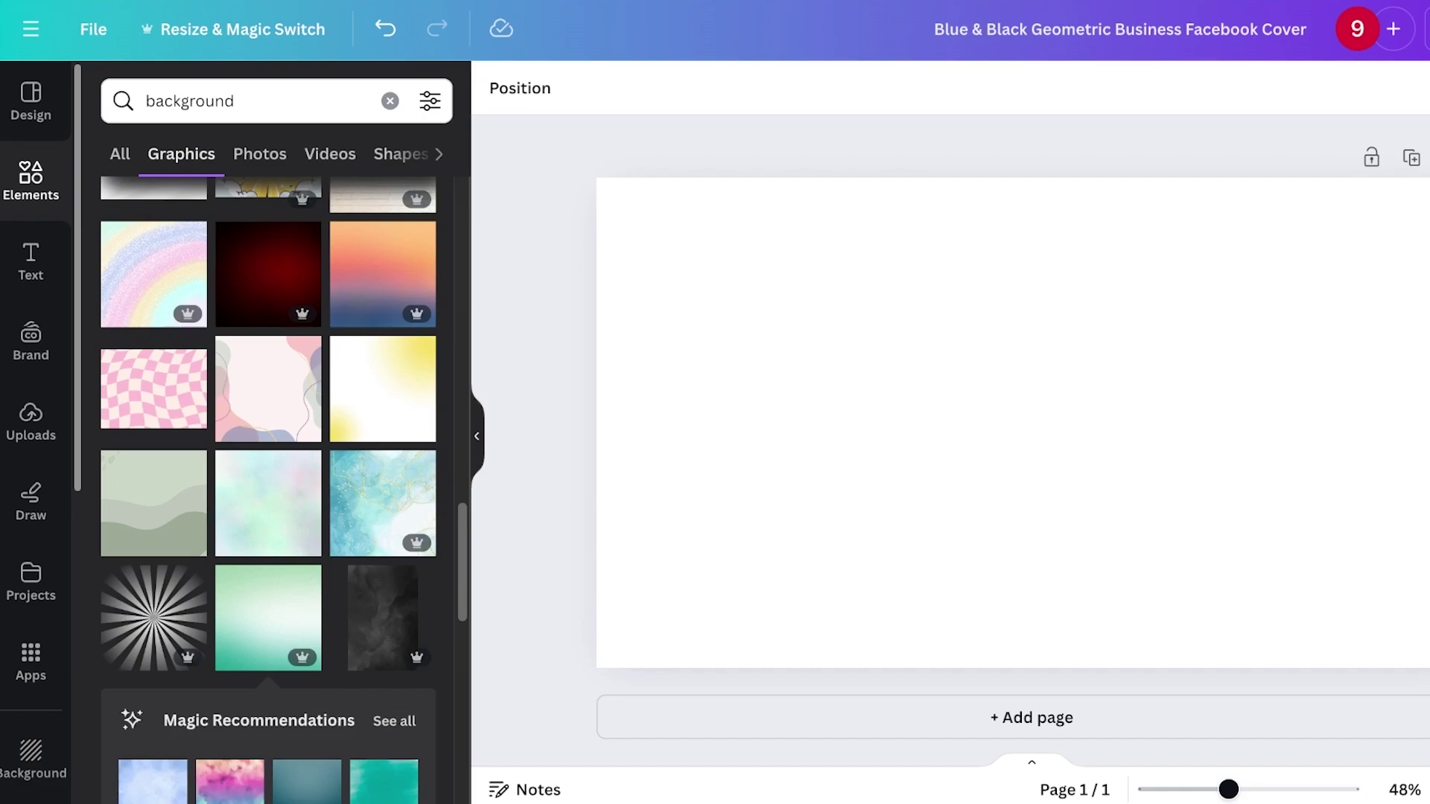
scroll(268, 492, "down", 12)
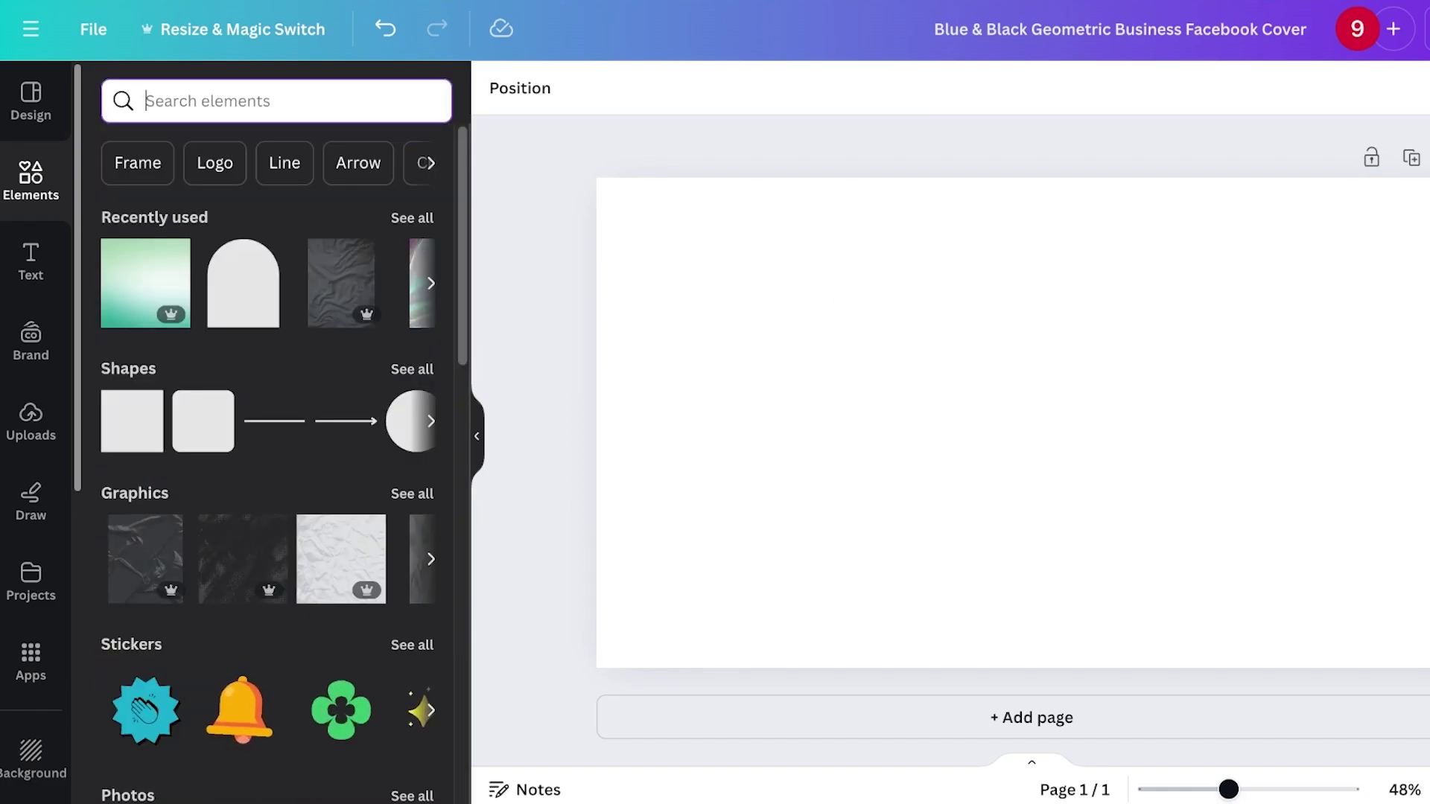
Step: Search the elements for "texture" and browse all the graphics results
type("texture")
key("Return")
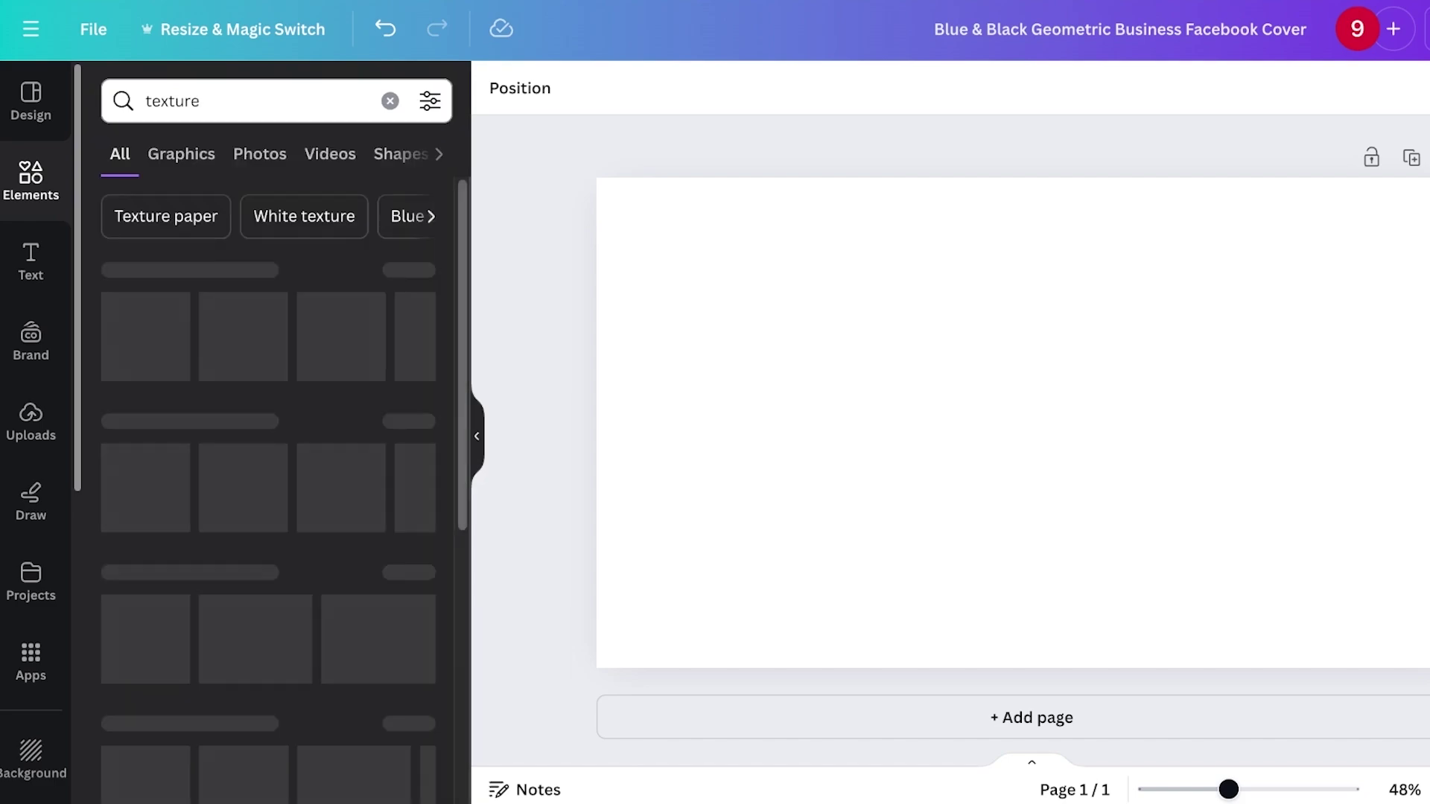
left_click(411, 271)
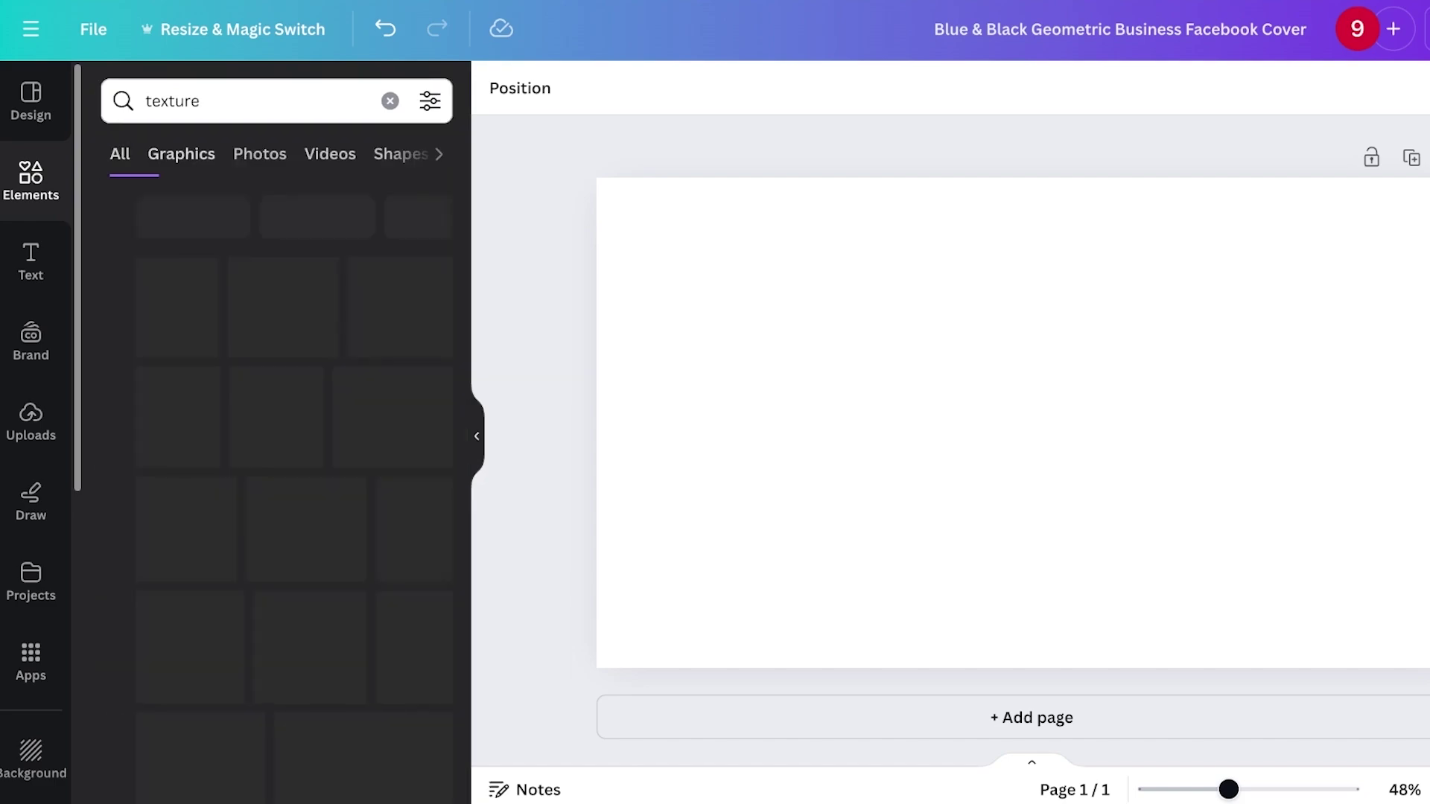
scroll(382, 525, "down", 5)
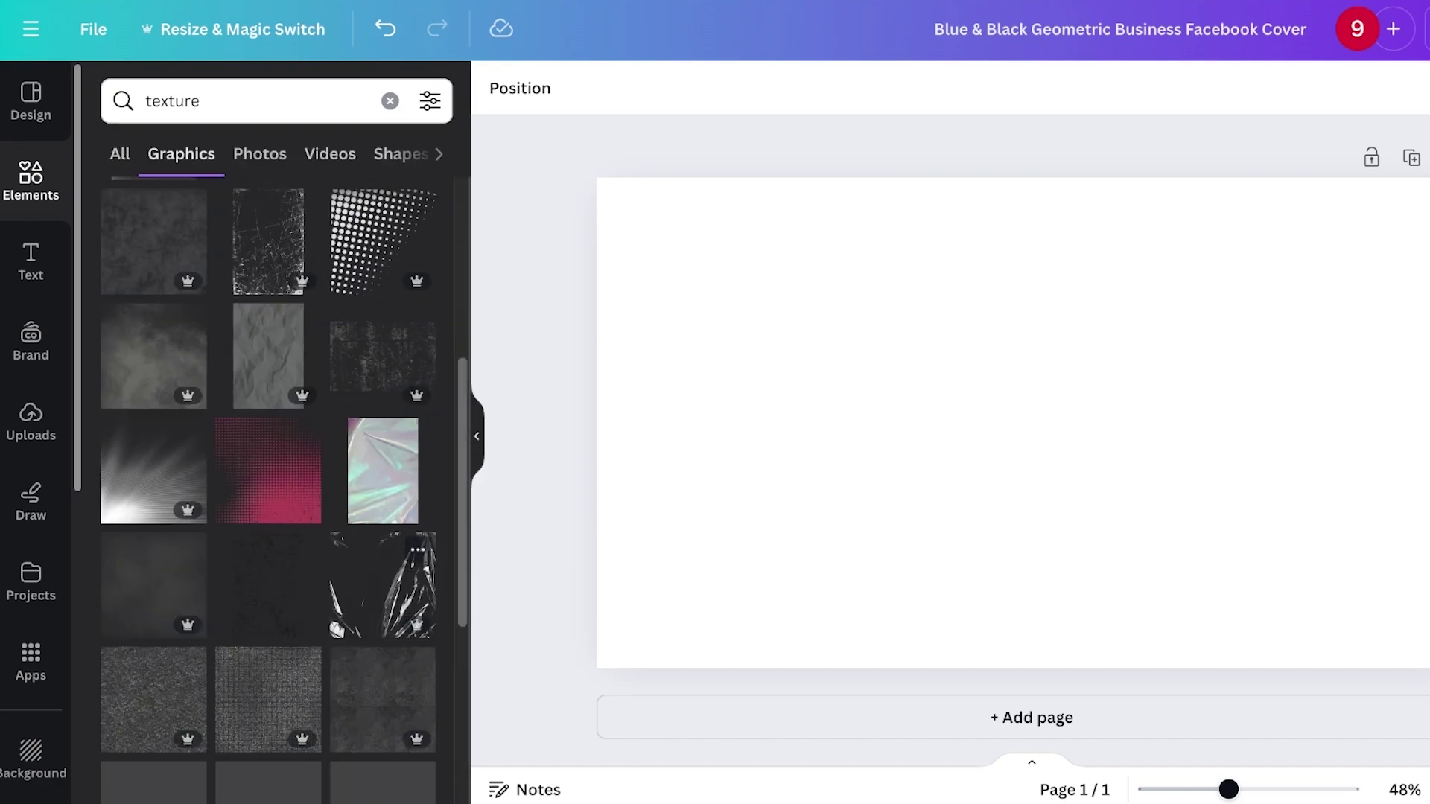
Step: Fill the blank page background with a custom solid bright blue
left_click(804, 447)
left_click(499, 88)
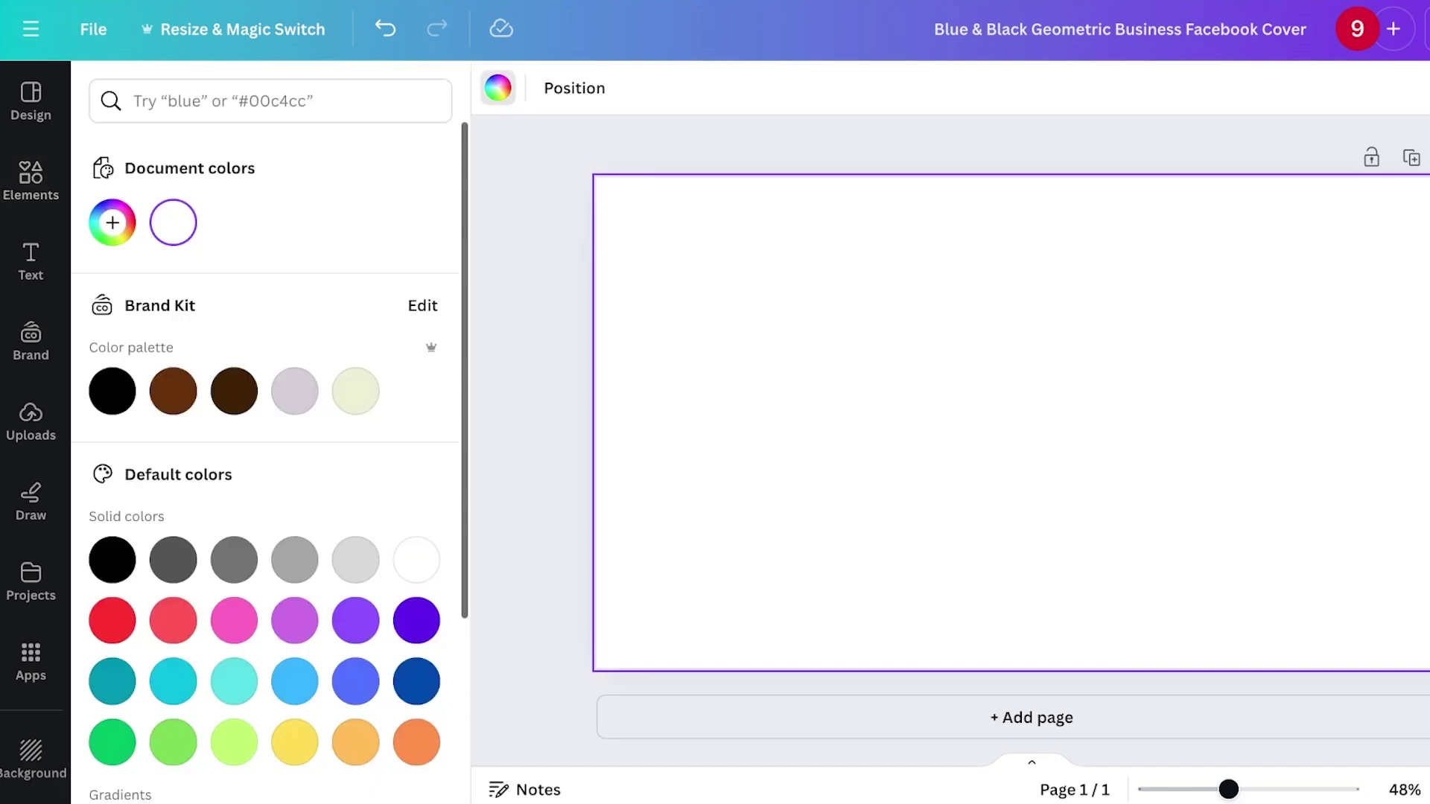
left_click(113, 223)
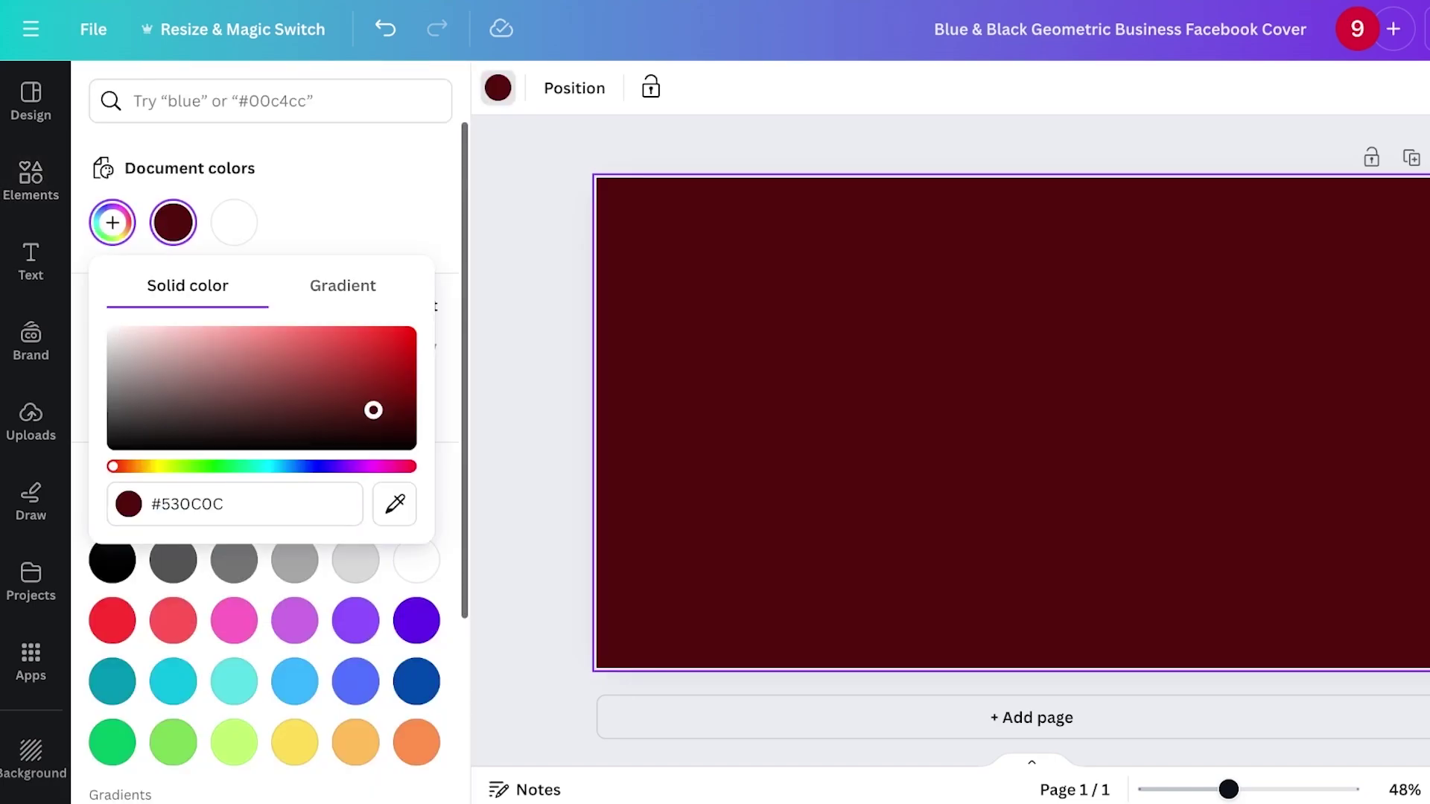
mouse_move(372, 409)
left_mouse_down()
mouse_move(372, 422)
mouse_move(366, 404)
left_mouse_up()
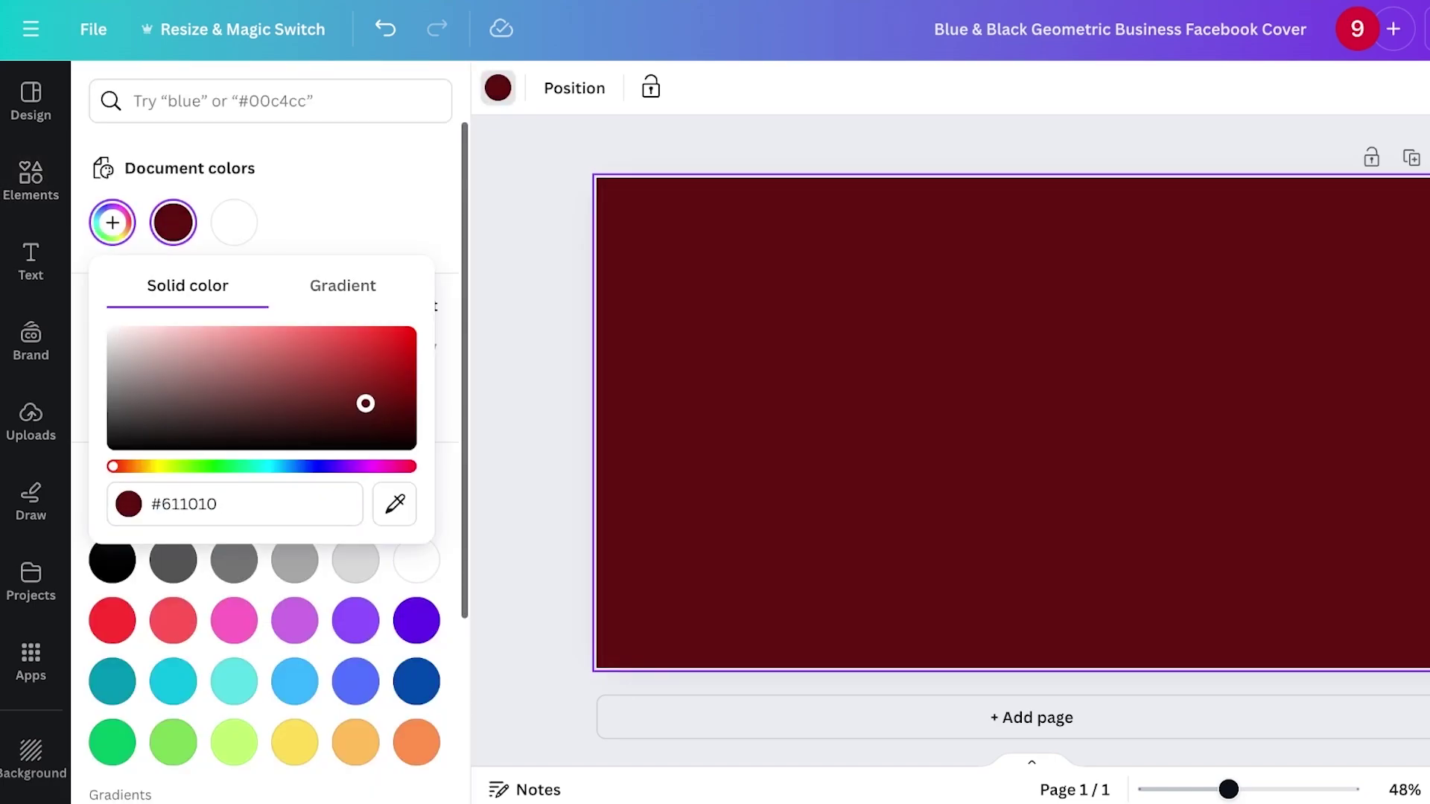
left_click_drag(112, 466, 289, 466)
left_click_drag(366, 403, 410, 332)
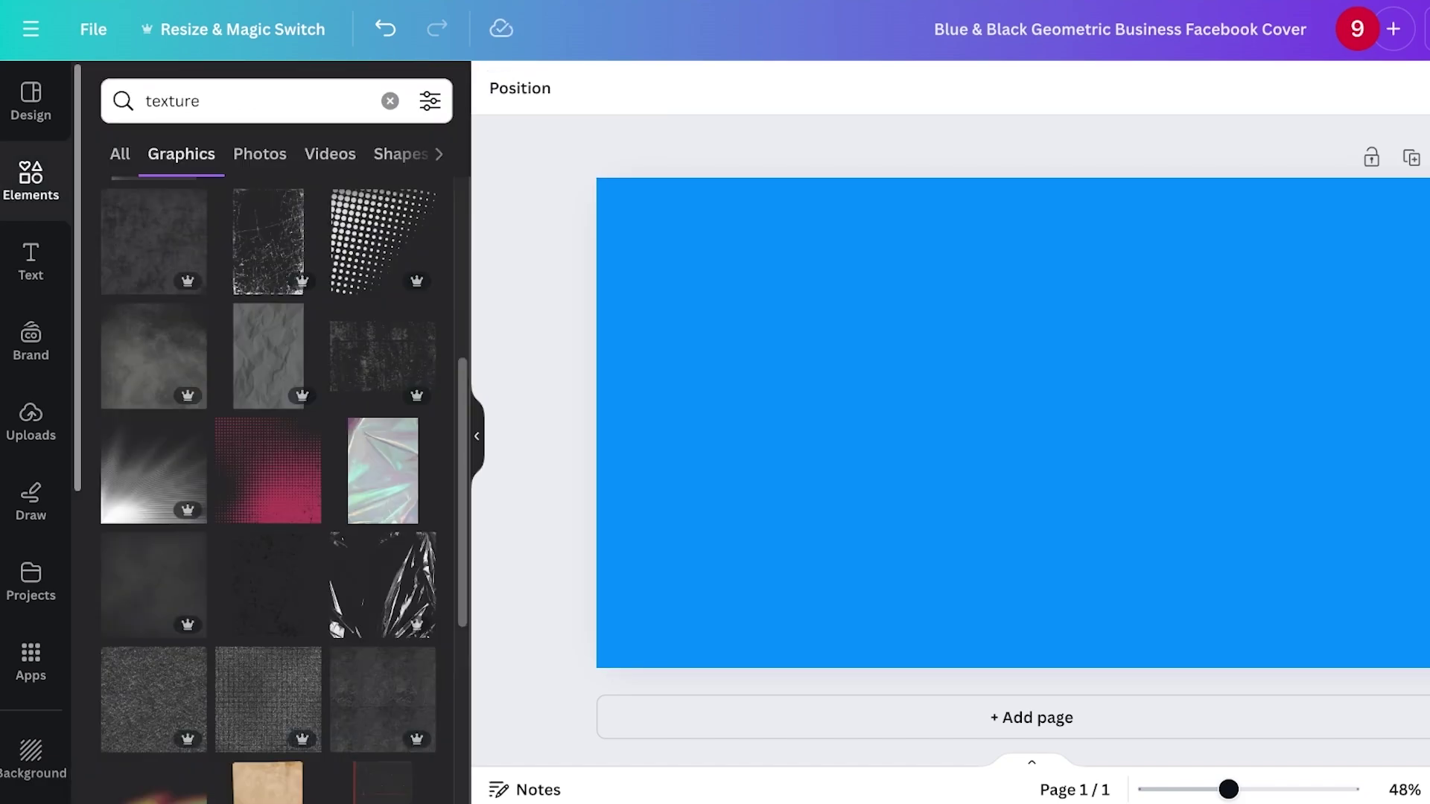
Step: Add the dark grunge texture graphic to the blue page and enlarge it across the page
scroll(156, 558, "down", 3)
left_click(383, 447)
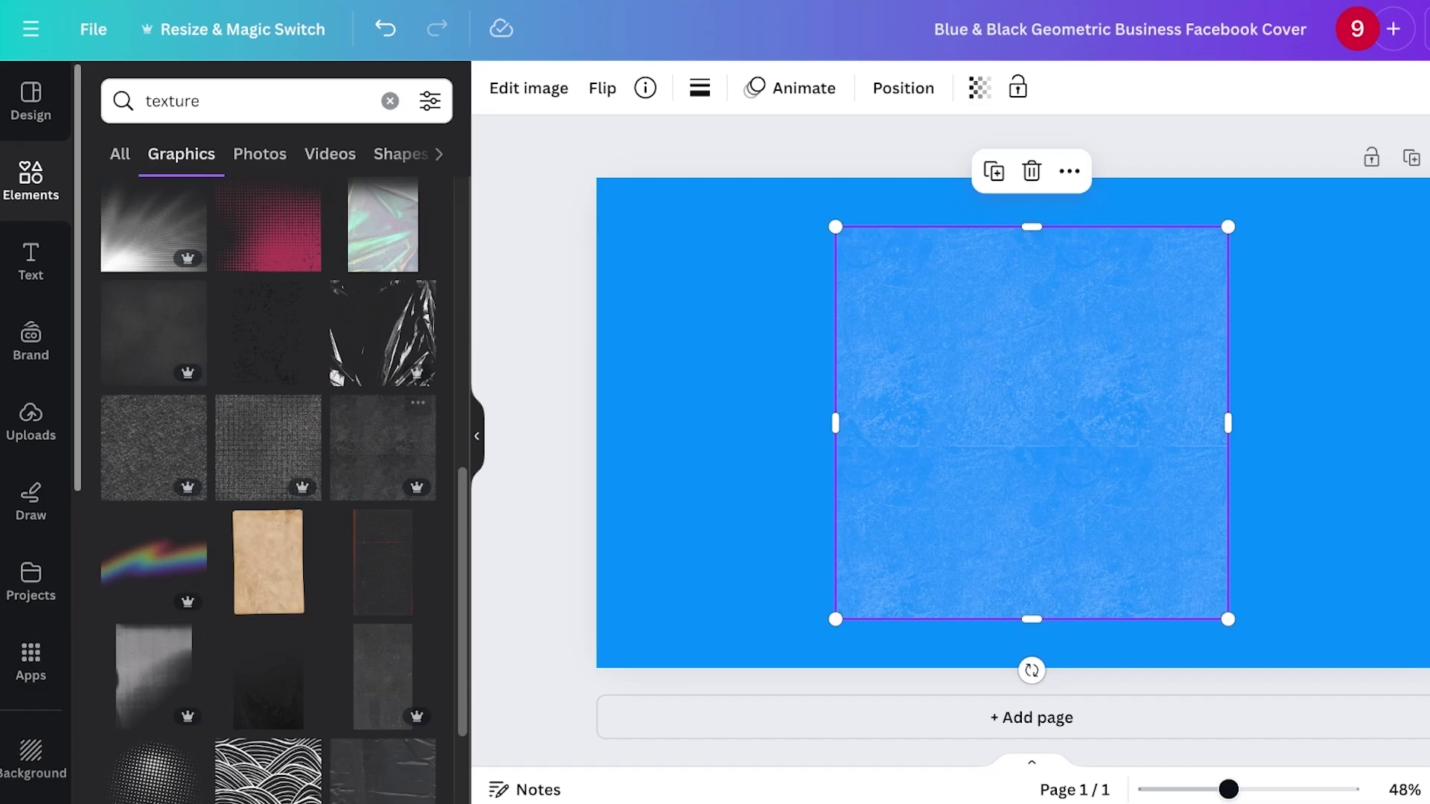
left_click_drag(1031, 421, 805, 373)
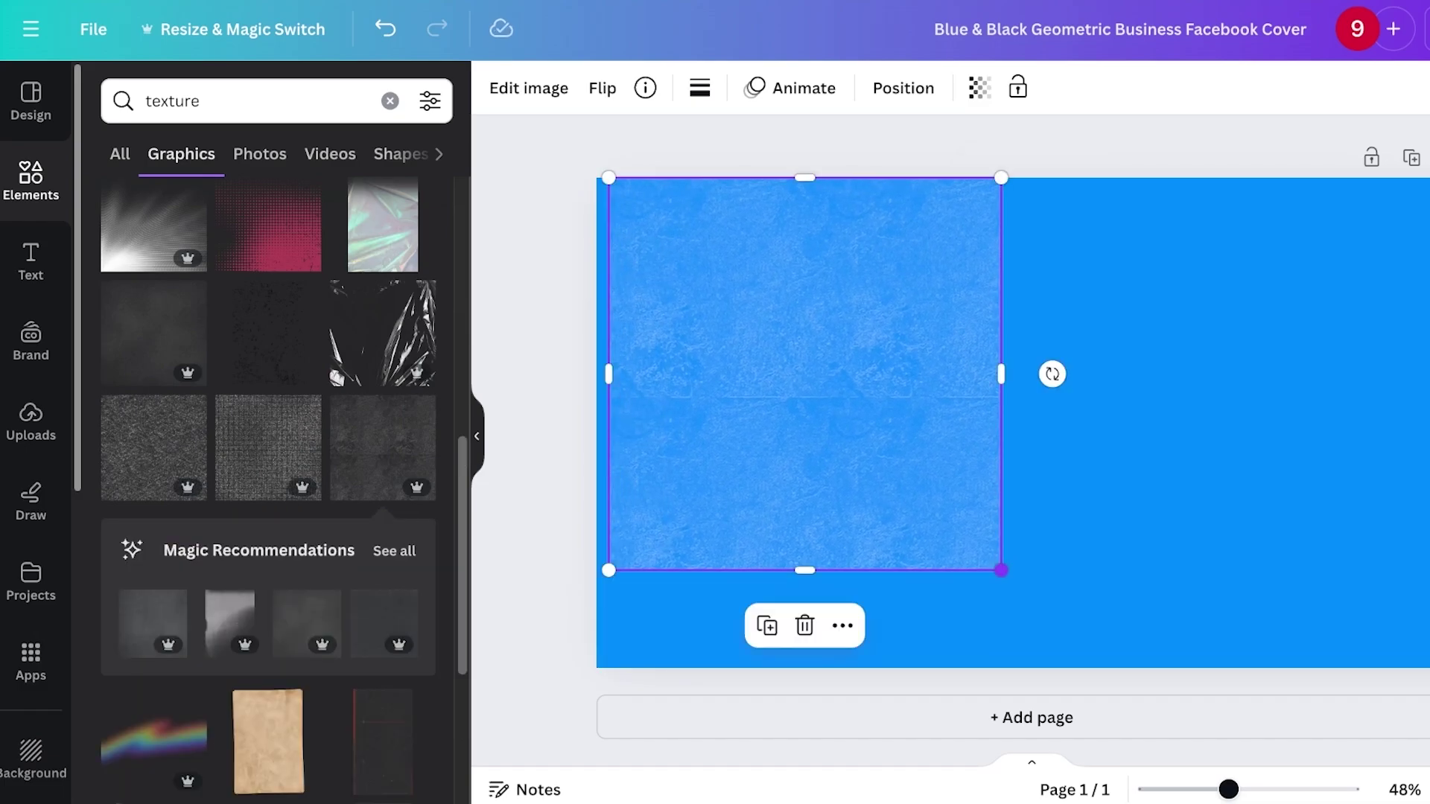
left_click_drag(1001, 571, 1429, 803)
left_click_drag(1117, 551, 1113, 355)
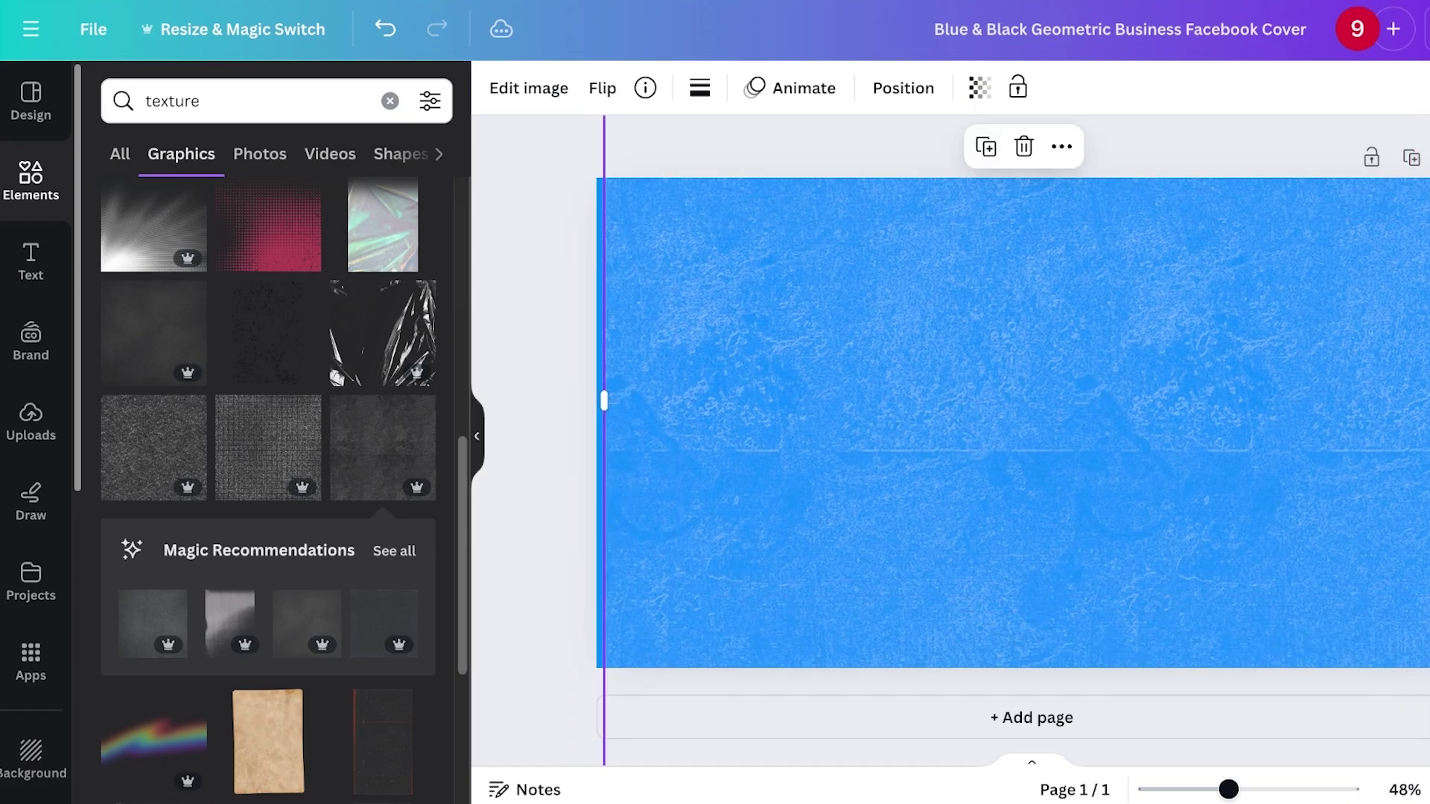
Step: Reposition and stretch the texture on all sides so it extends past the page edges and covers the whole background
left_click_drag(1418, 400, 1429, 401)
left_click_drag(604, 401, 548, 401)
scroll(968, 447, "down", 1)
scroll(968, 447, "up", 1)
left_click_drag(983, 506, 970, 271)
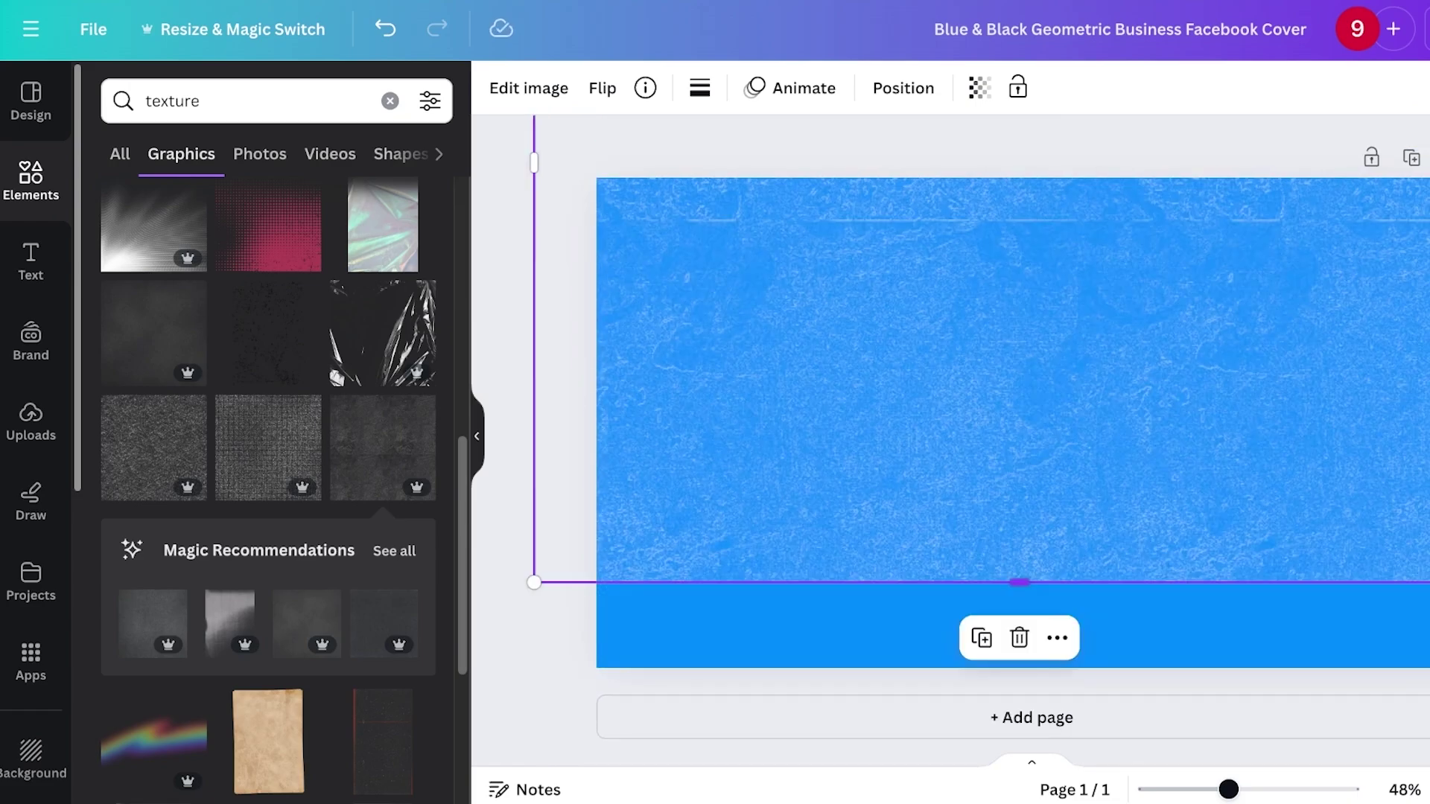
left_click_drag(1020, 582, 1027, 639)
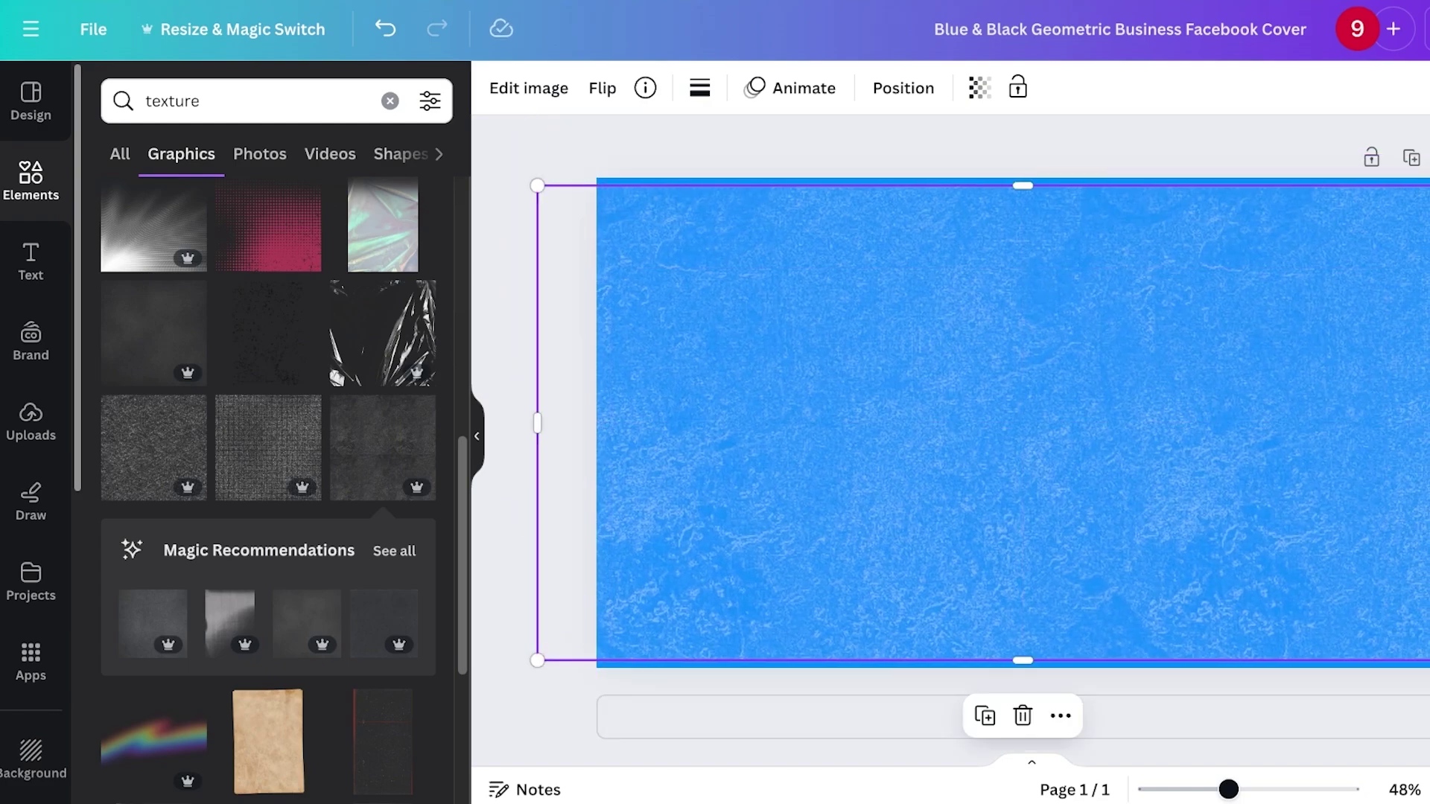
left_click_drag(1022, 186, 1022, 164)
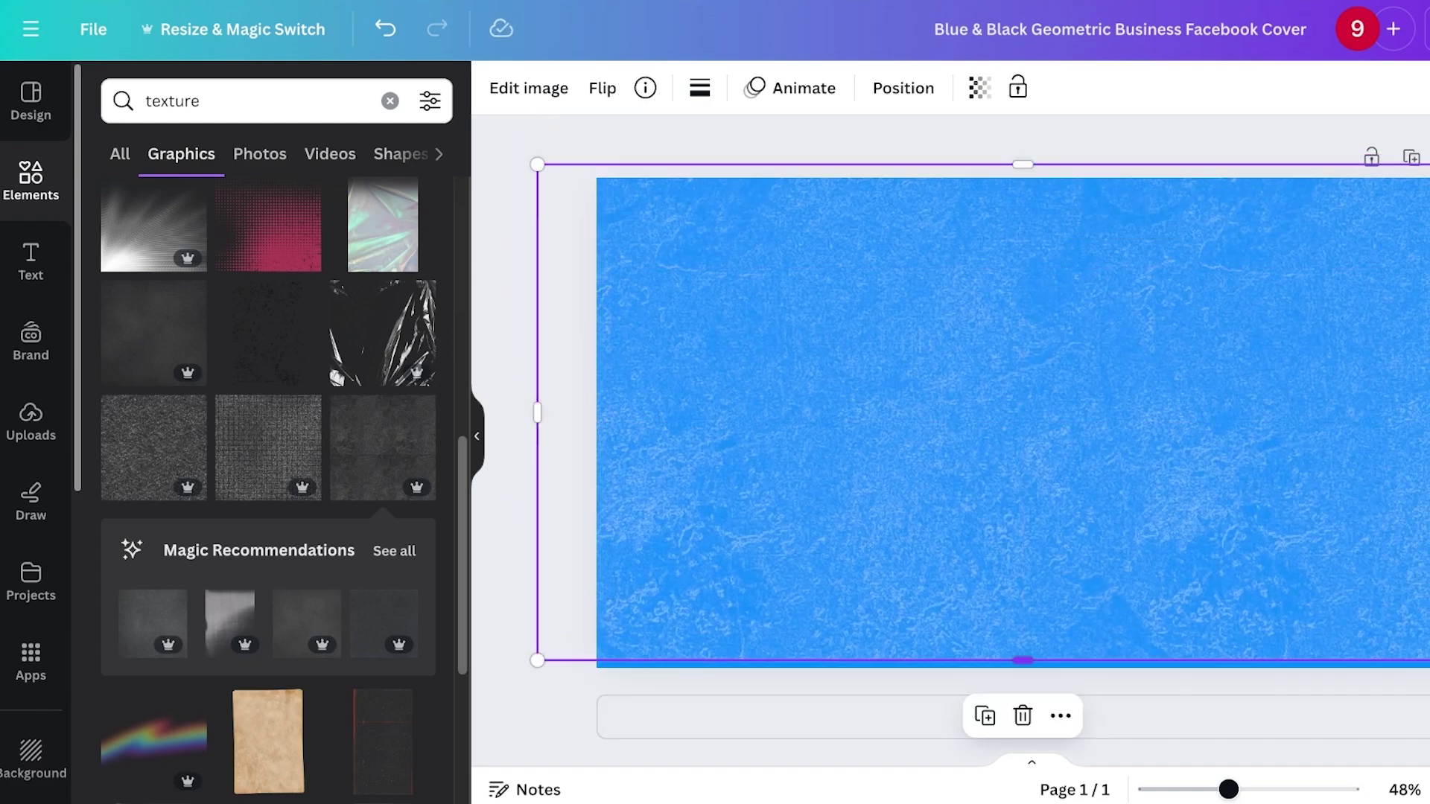
left_click_drag(1023, 661, 1023, 691)
Step: Lower the texture's transparency value to about half so it blends subtly into the blue, and deselect it
left_click(979, 88)
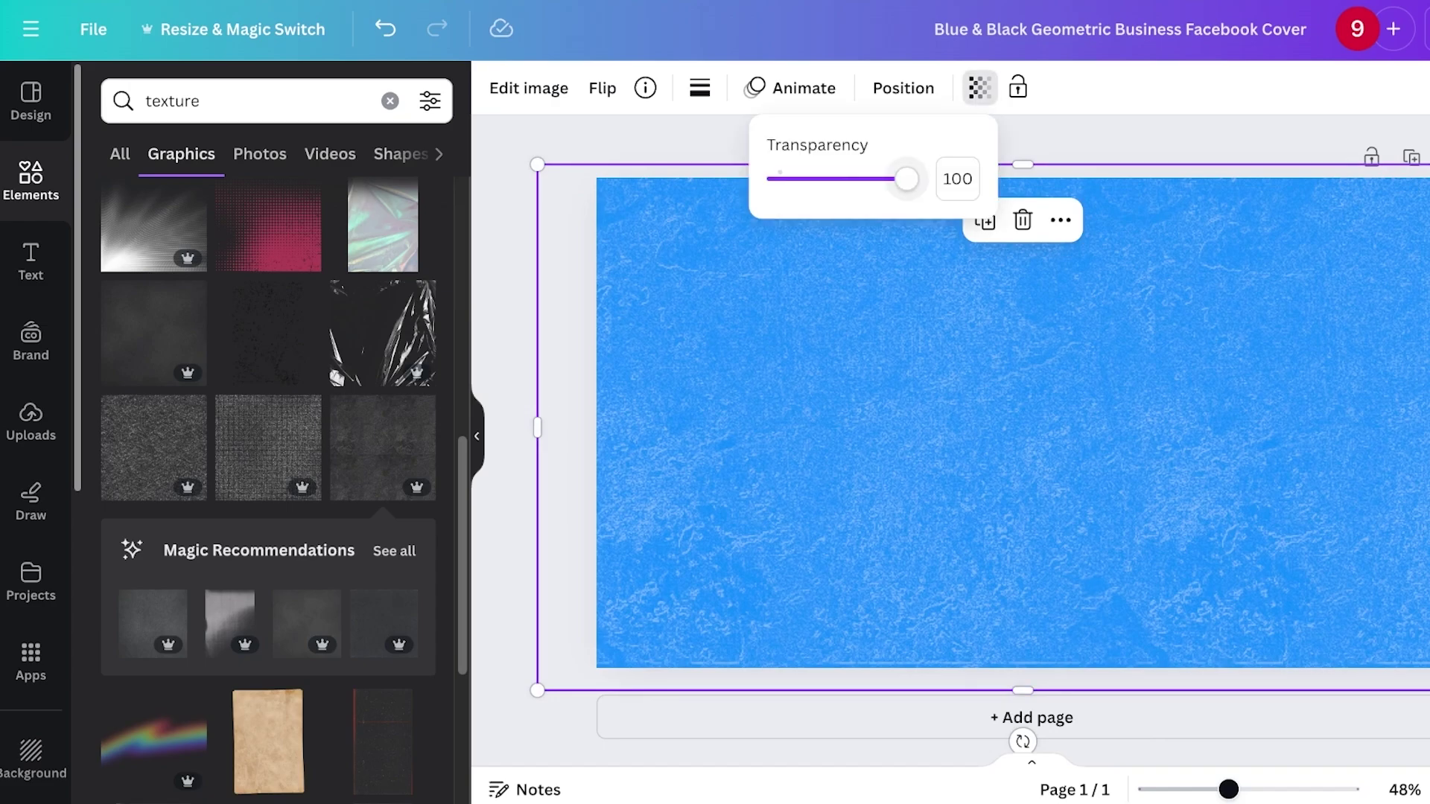
left_click_drag(906, 178, 833, 179)
left_click(979, 87)
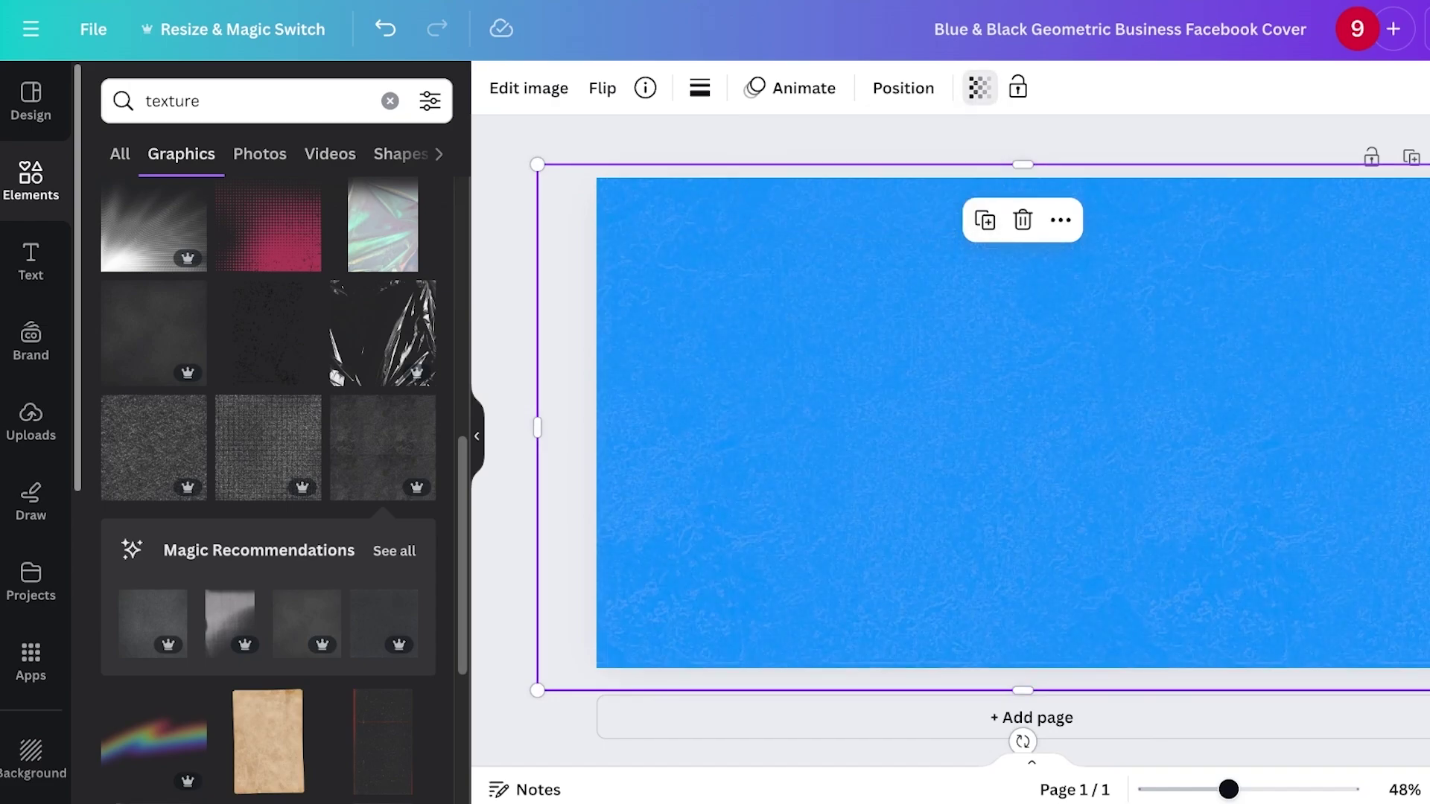
left_click(1117, 139)
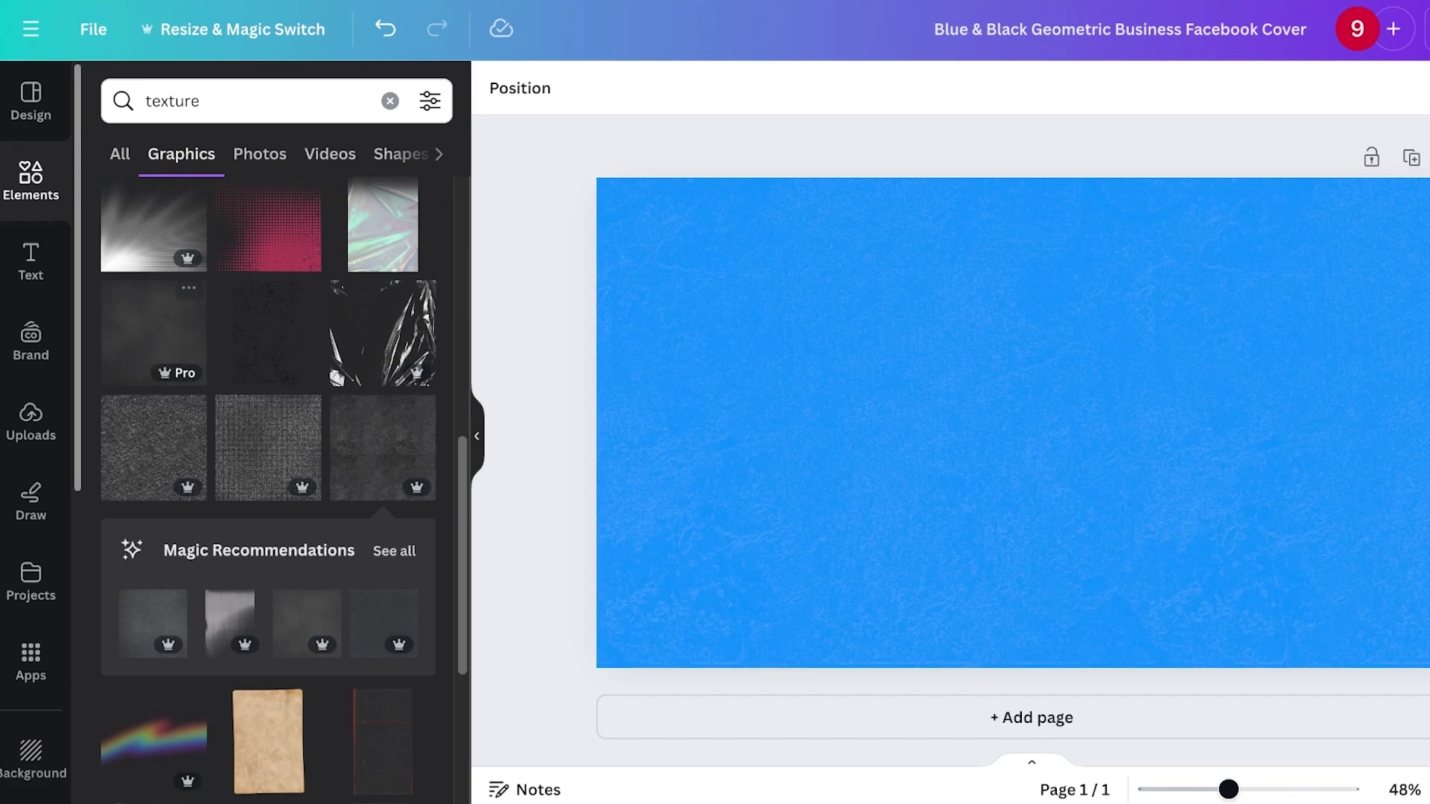
left_click(31, 262)
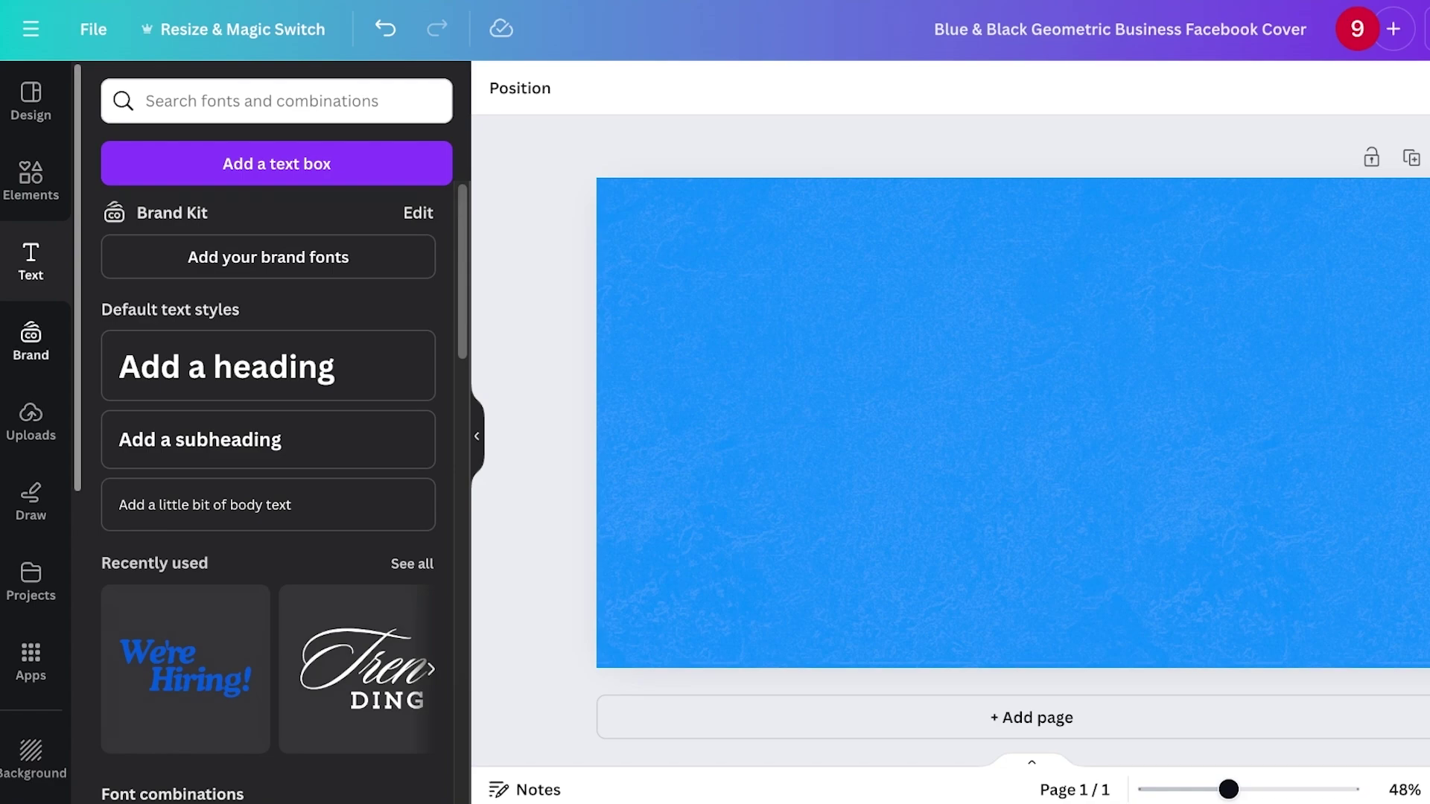
left_click(31, 181)
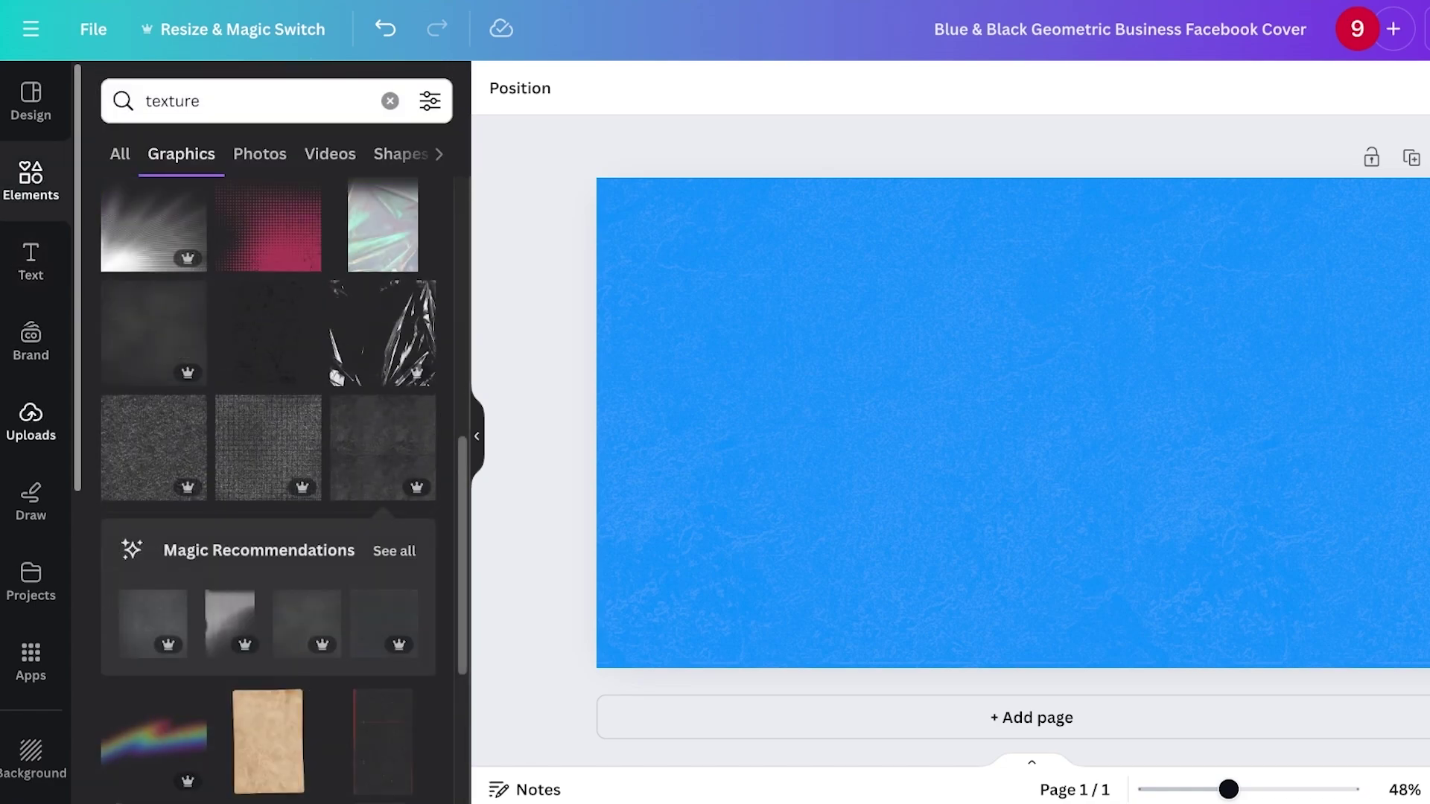
left_click(31, 502)
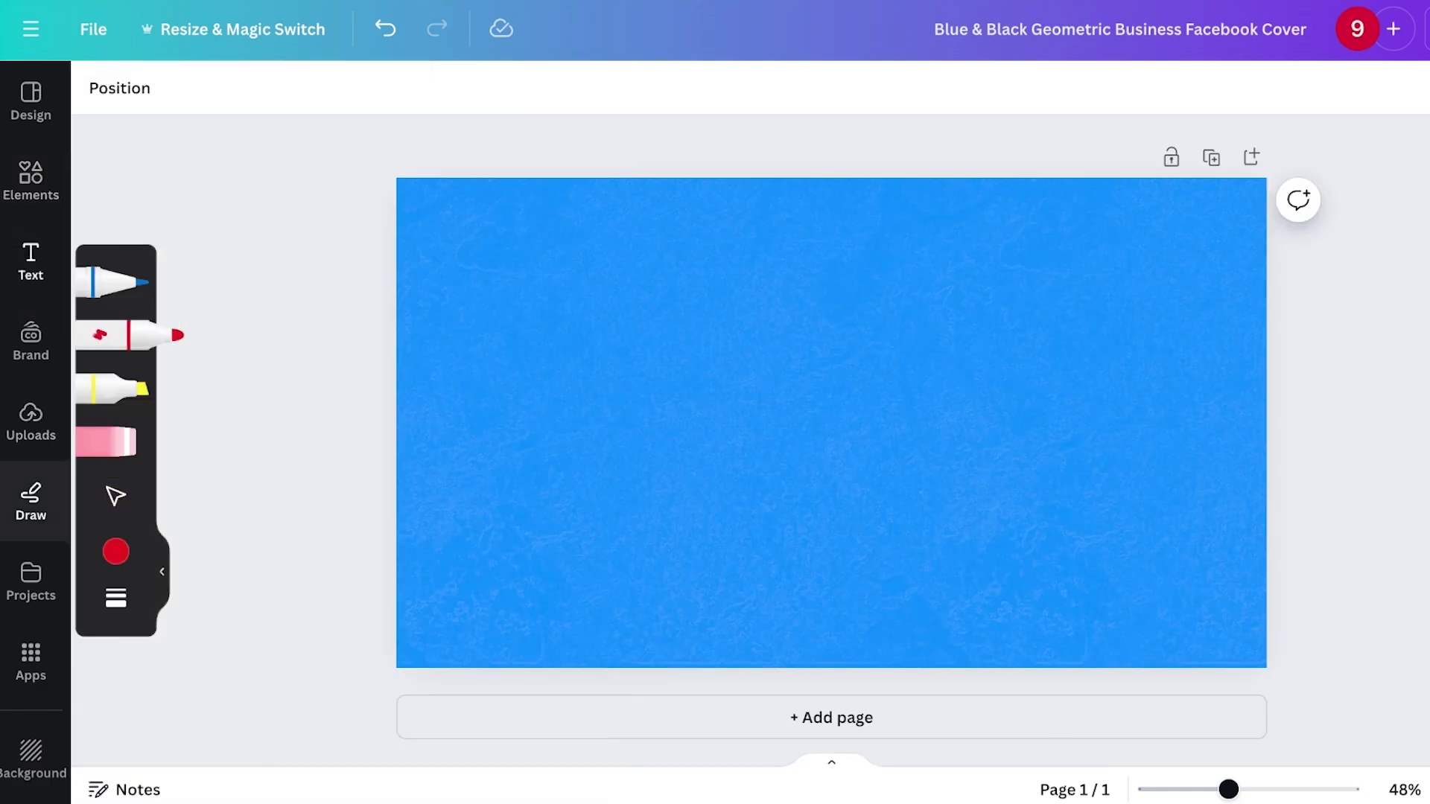
left_click(30, 179)
left_click(30, 181)
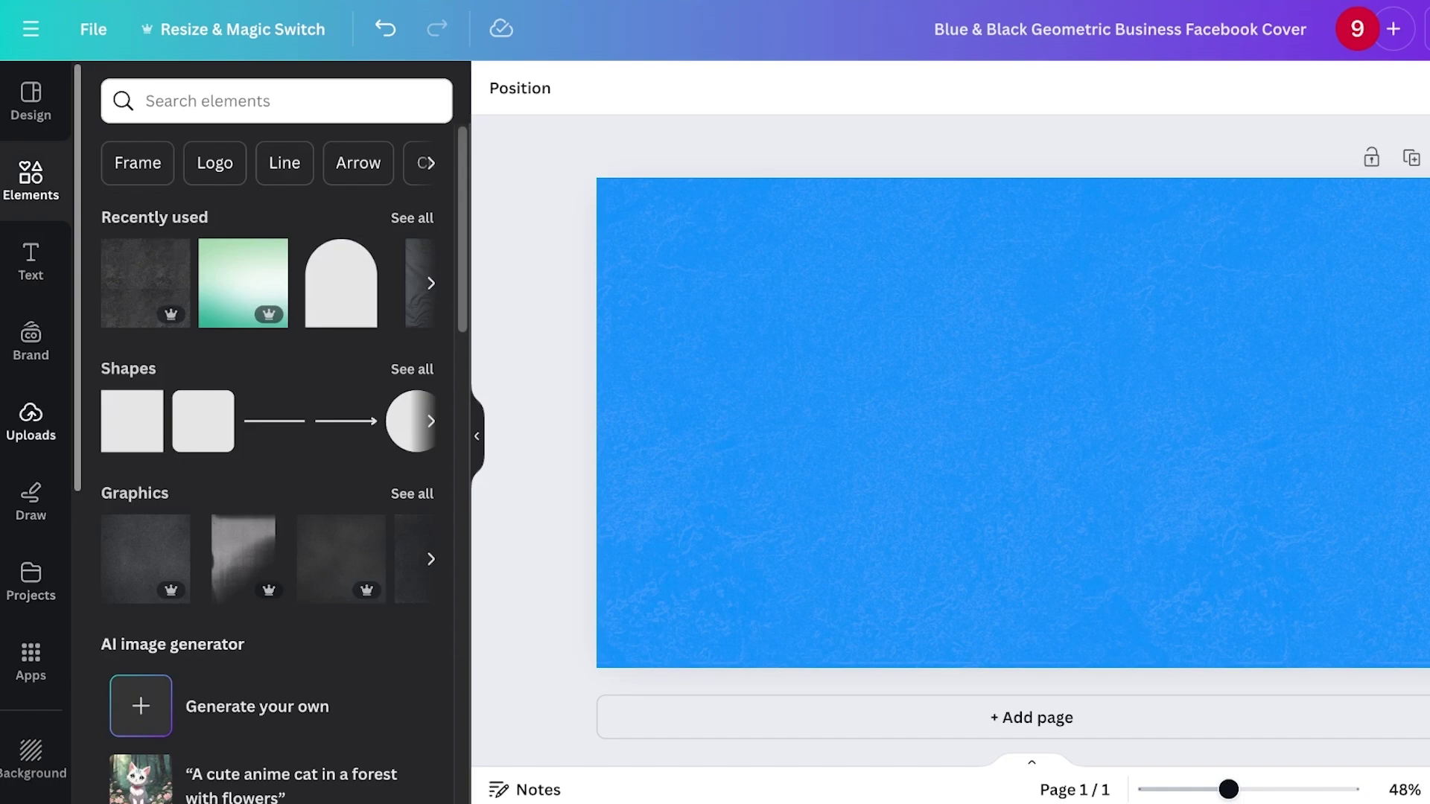
left_click(30, 422)
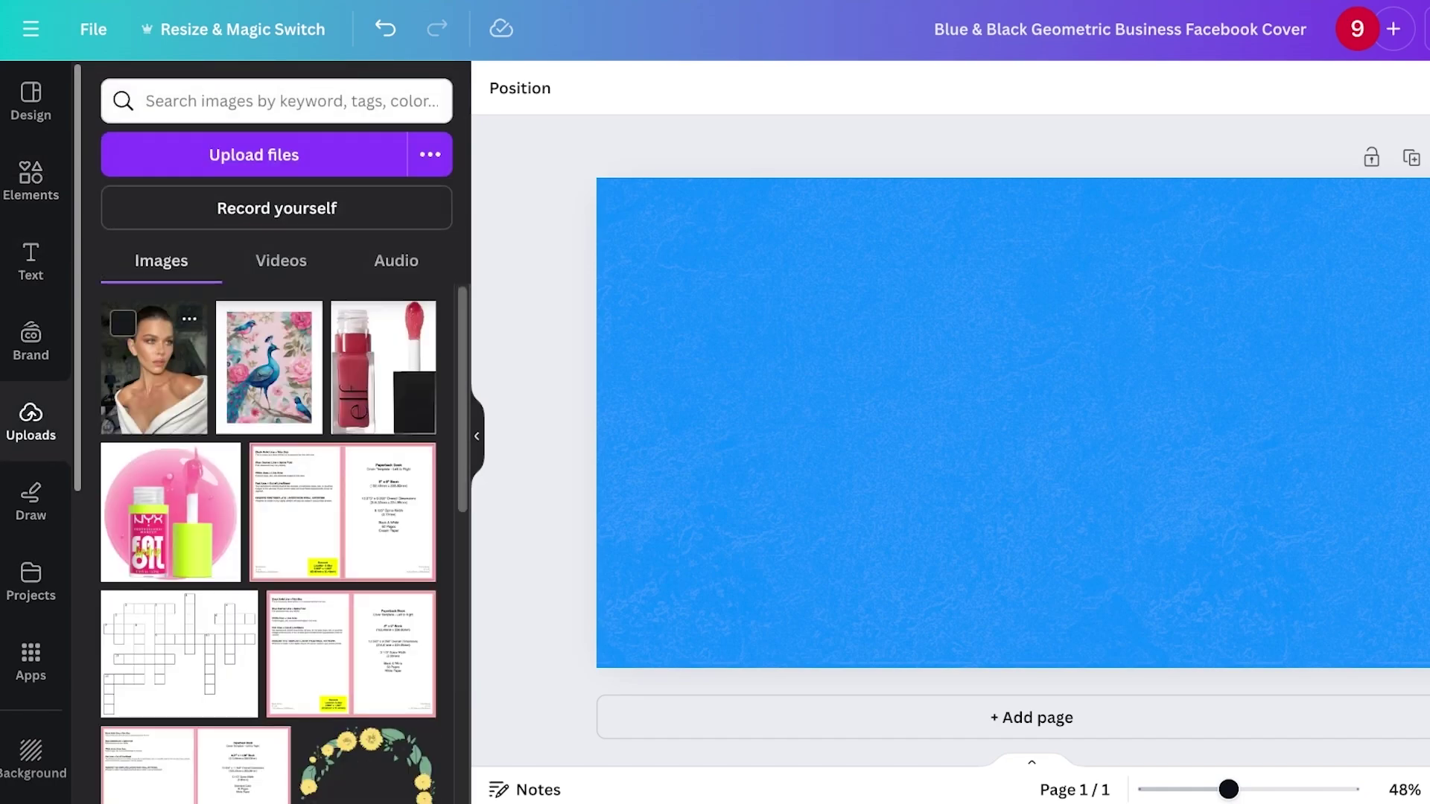
scroll(268, 543, "down", 8)
Step: Search the elements for "business woman" and browse the photo results for a portrait
left_click(31, 179)
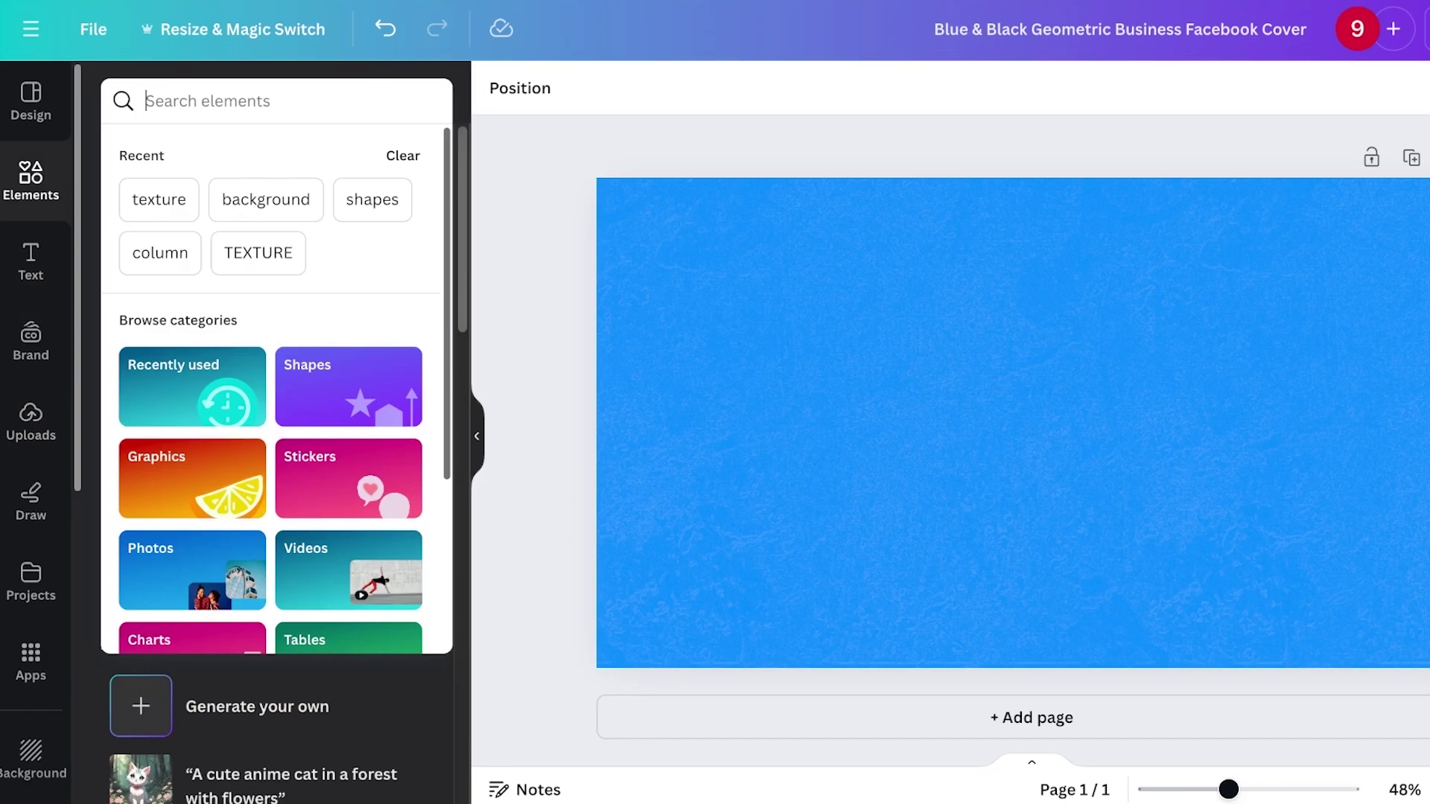
type("business")
left_click(216, 236)
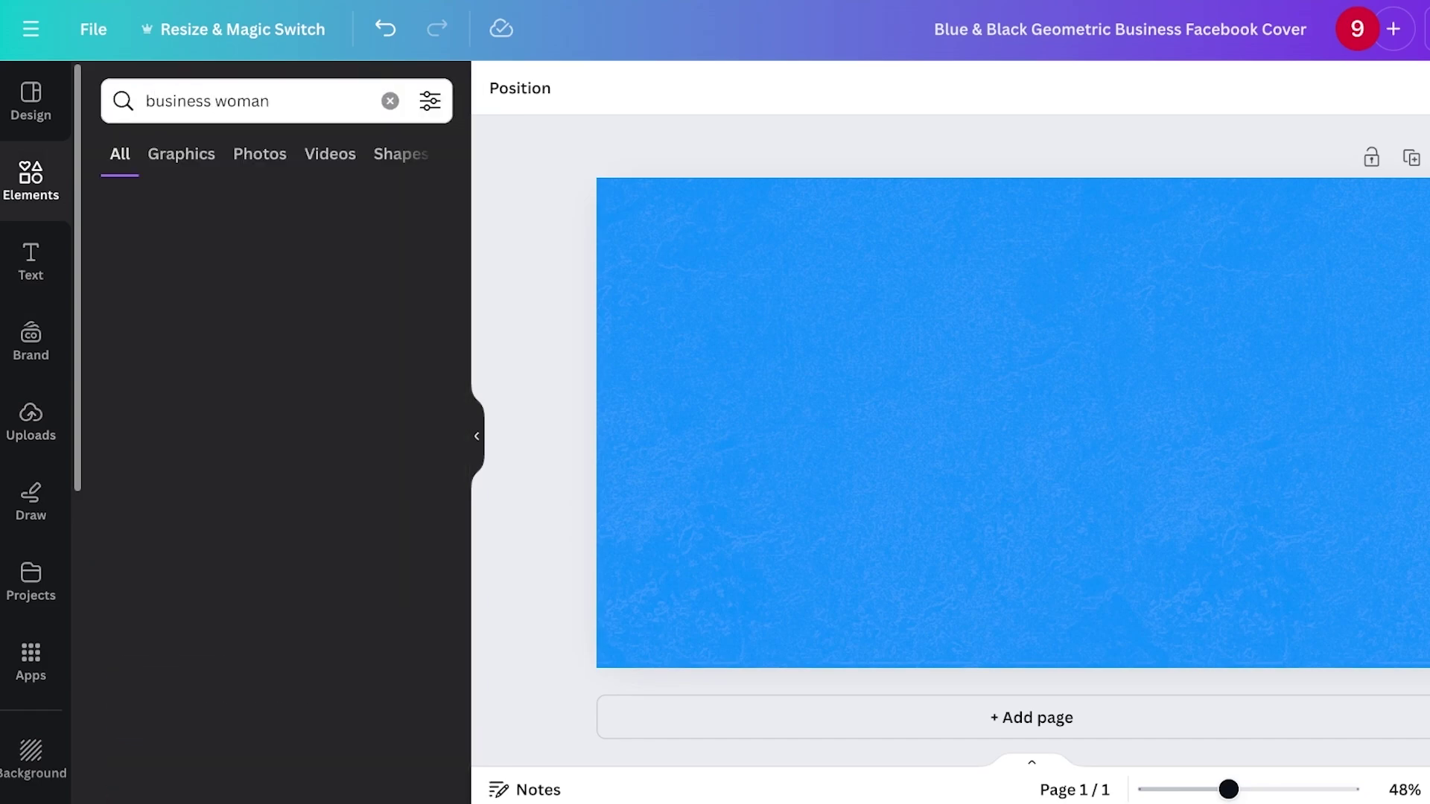
left_click(181, 154)
left_click(260, 154)
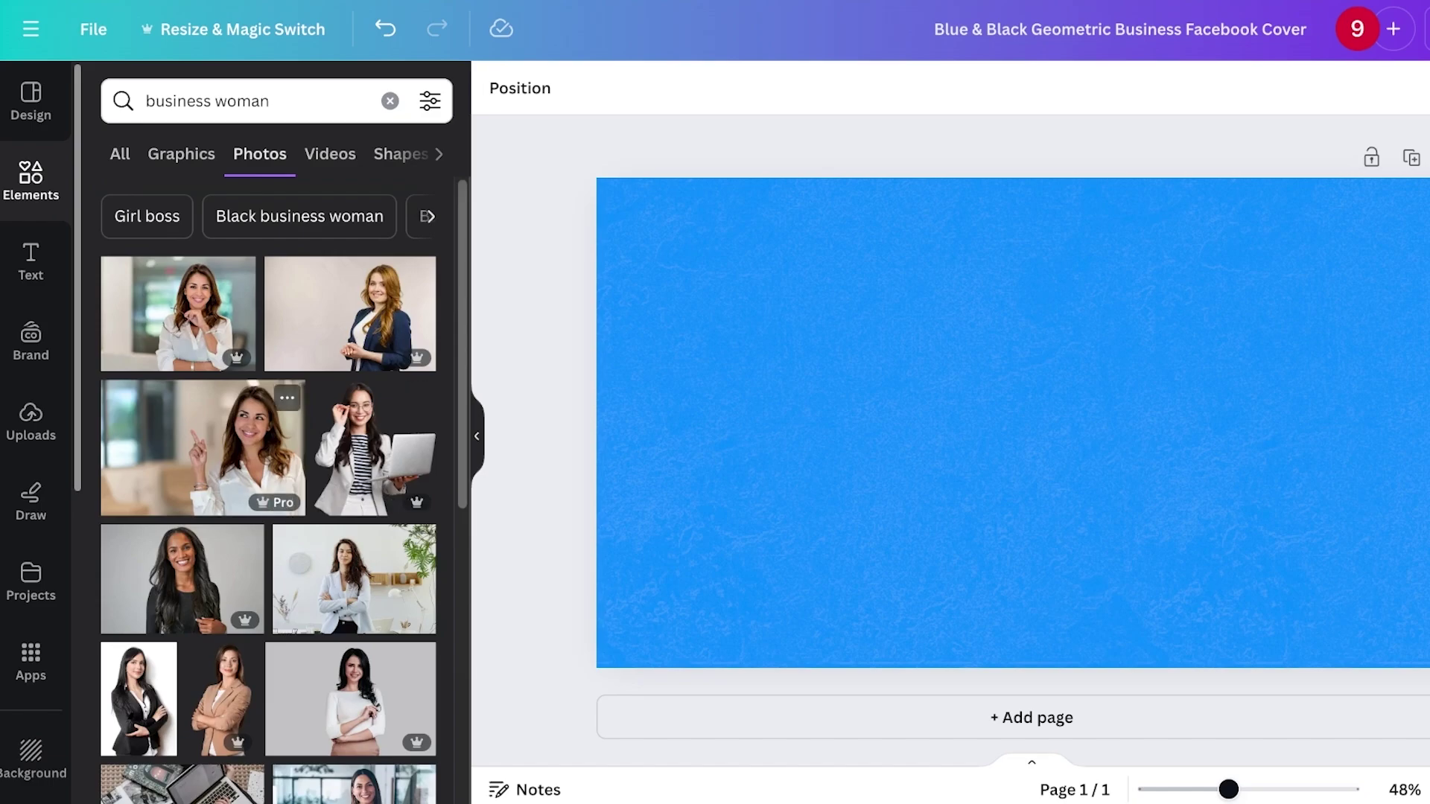
scroll(357, 312, "down", 3)
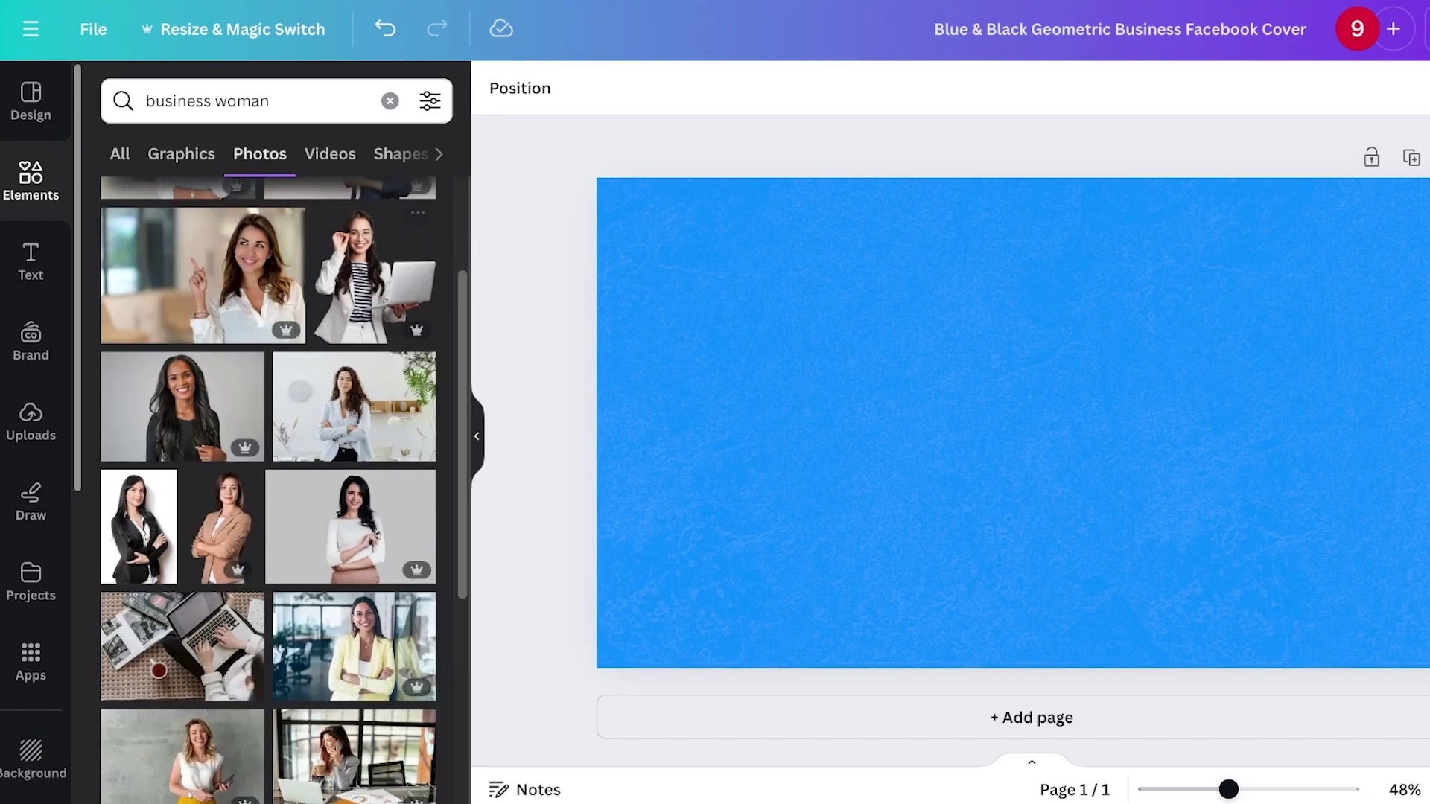
Step: Add the photo of the woman in the white sweater, shift it toward the page's right side, and clear the element search
left_click(350, 526)
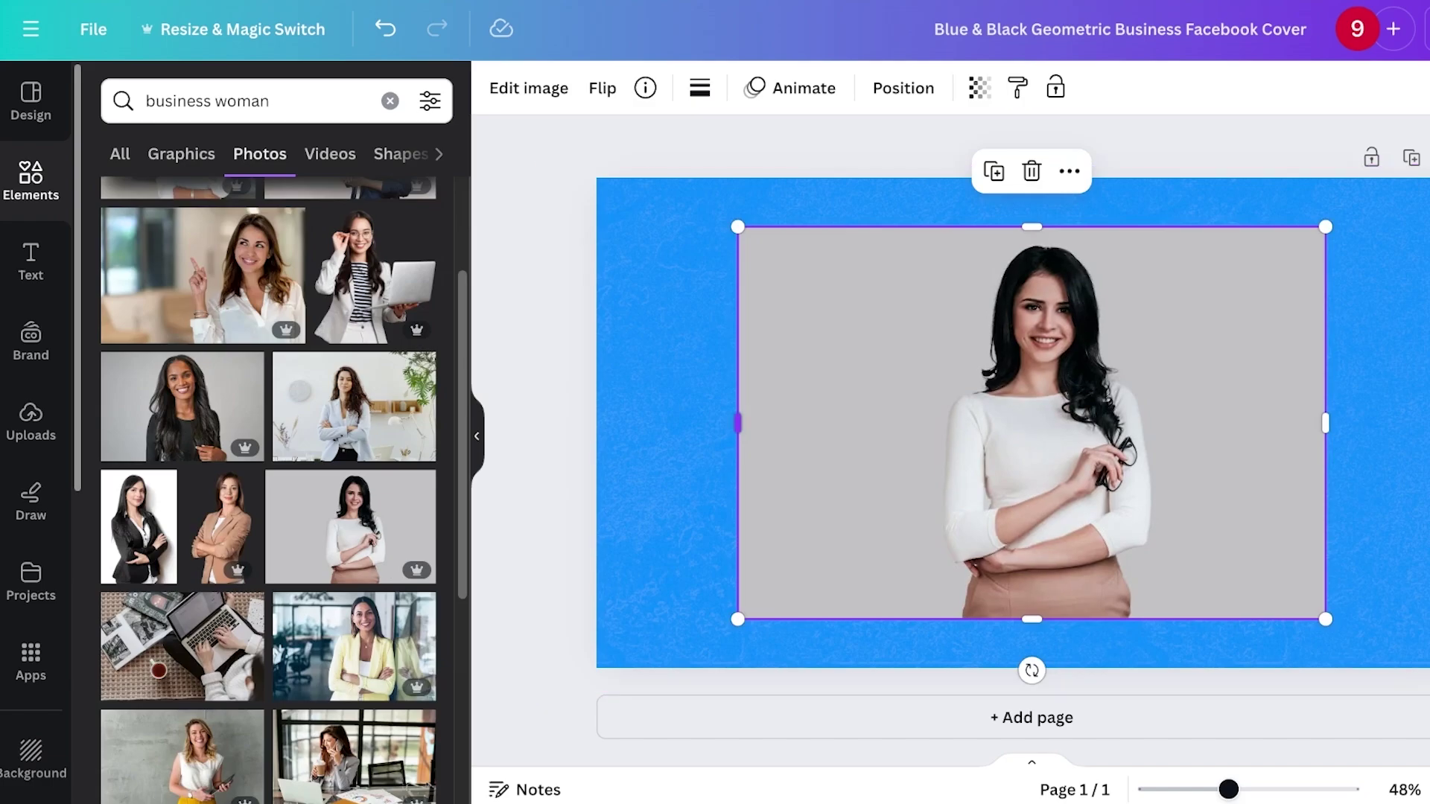
left_click_drag(1031, 423, 1124, 415)
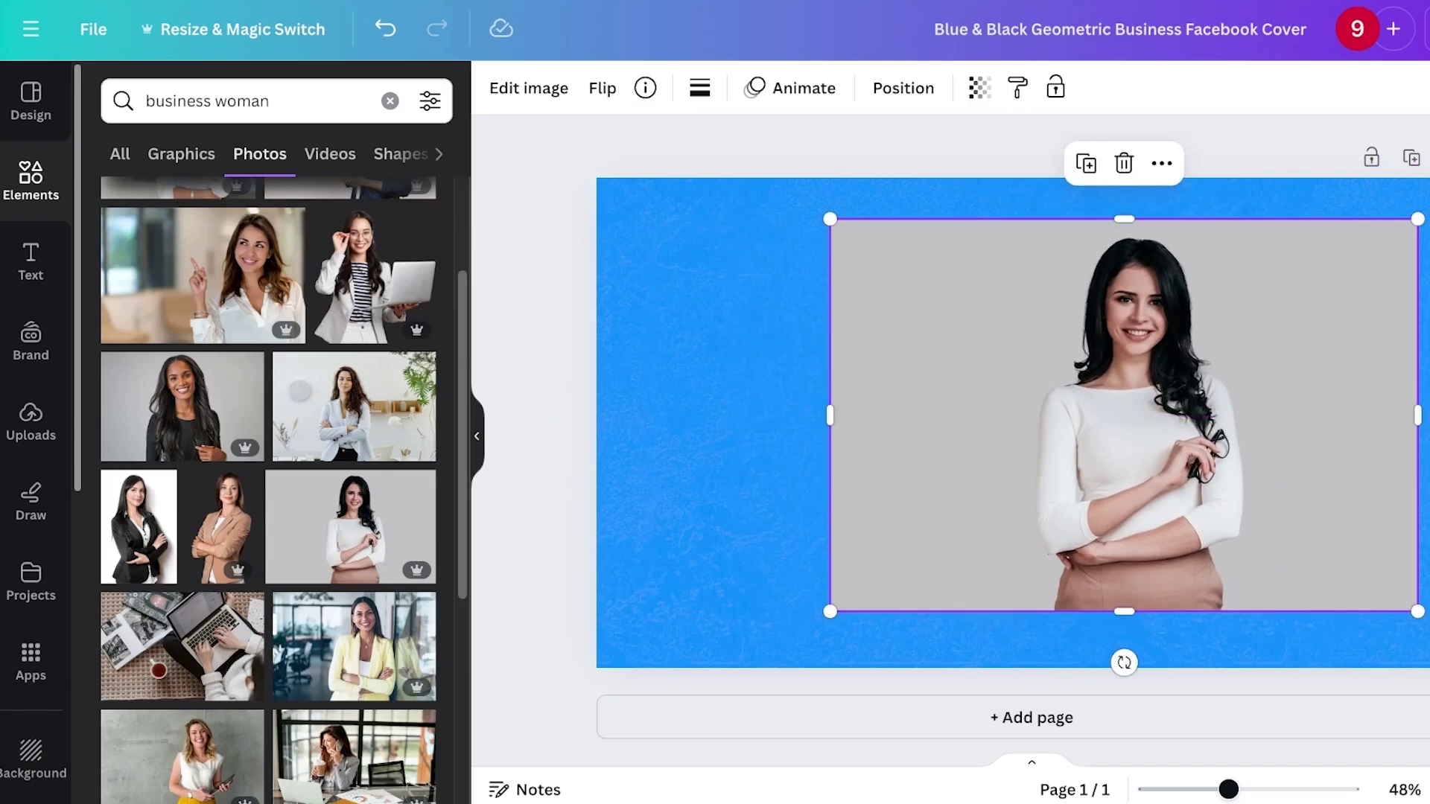
key("Escape")
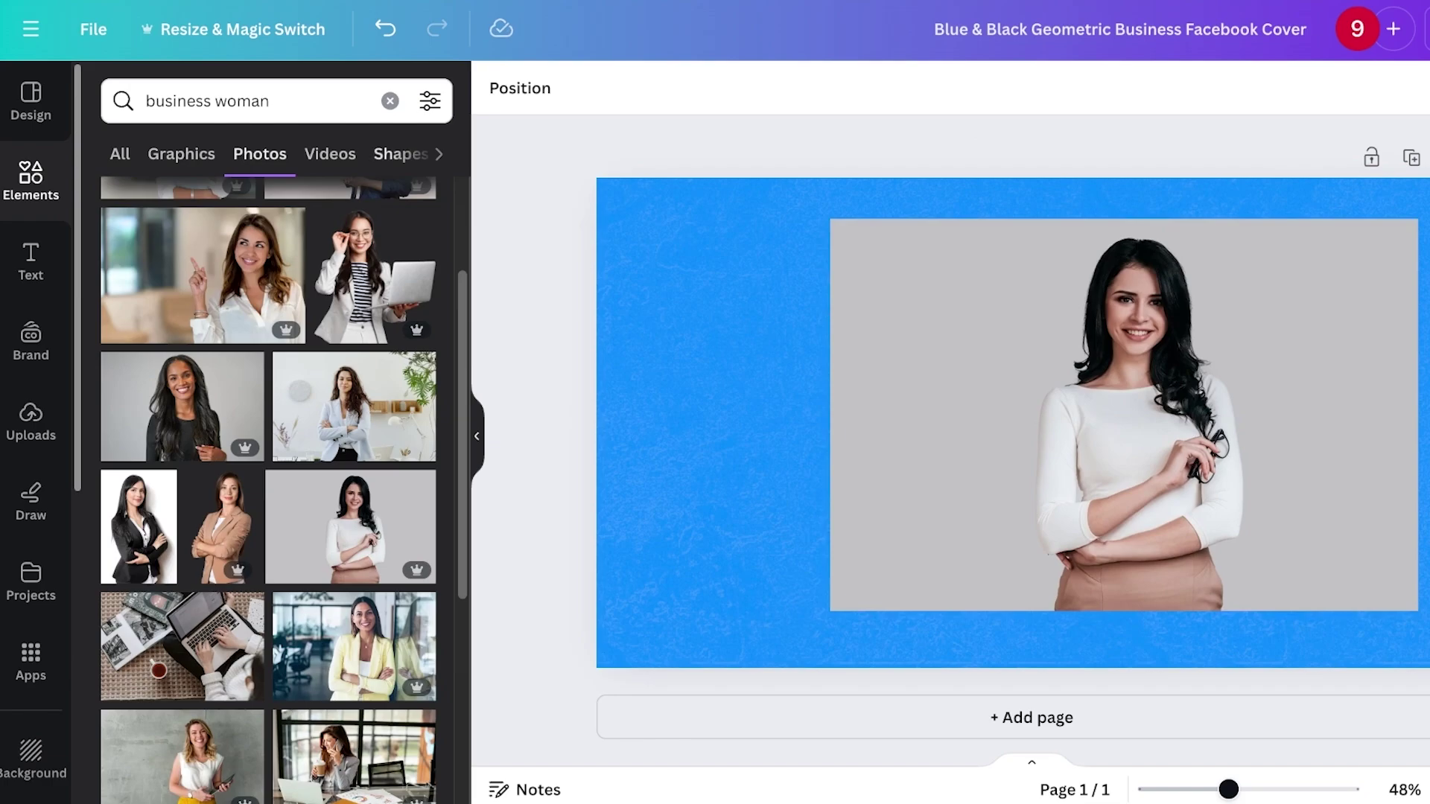
left_click(389, 102)
Step: Remove the grey background from the woman's photo with BG Remover and return to the elements library
left_click(1124, 415)
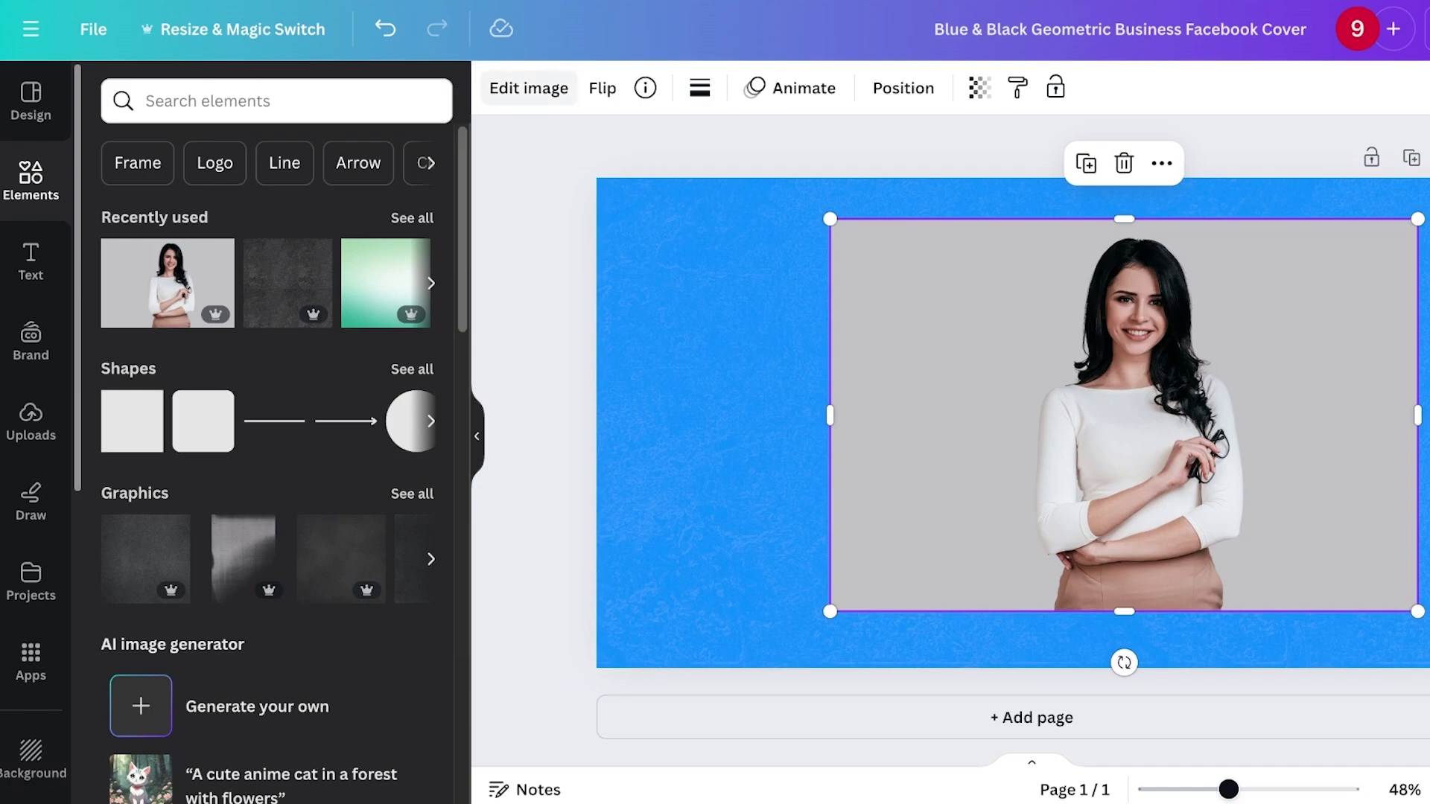
left_click(529, 88)
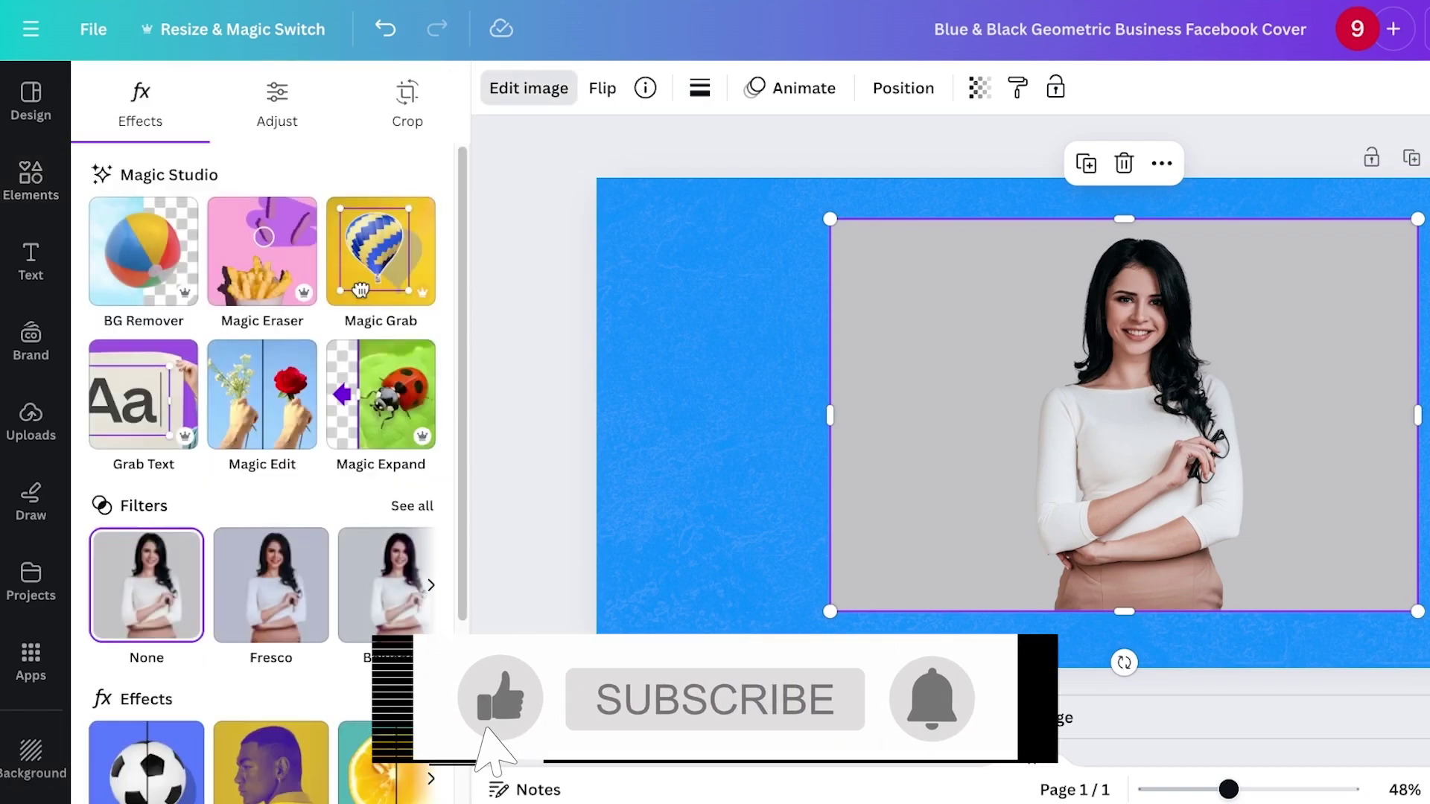
left_click(143, 252)
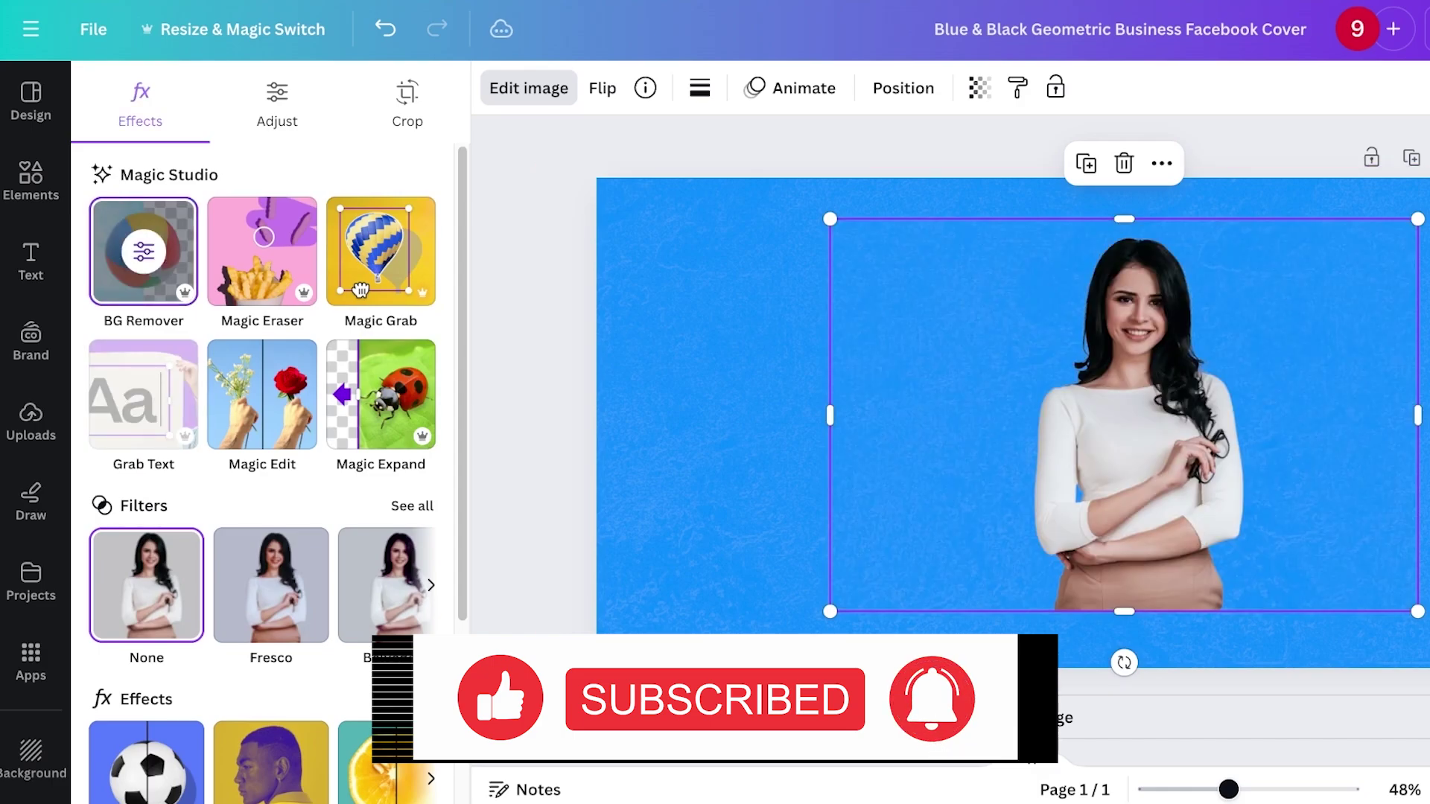
left_click(31, 180)
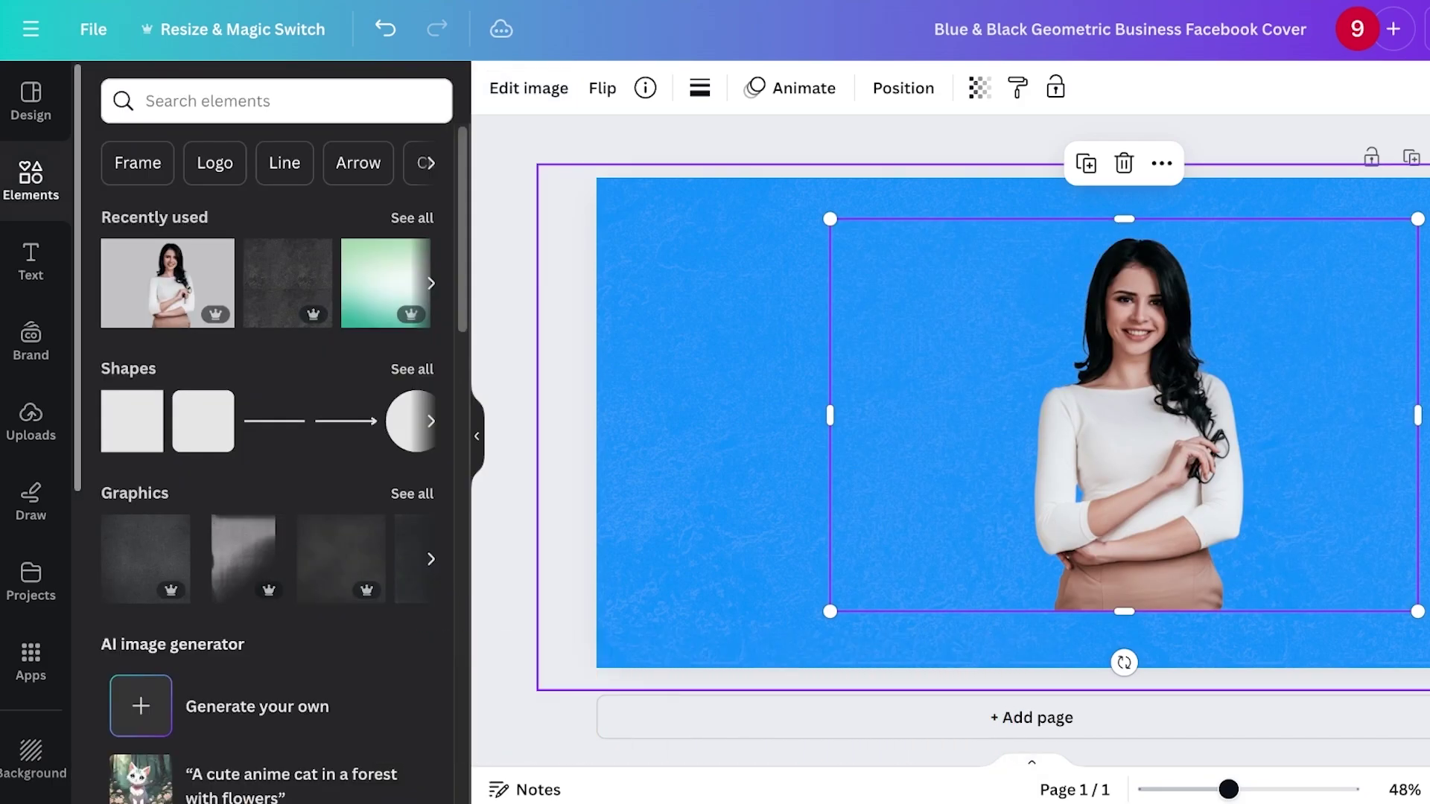
Step: Crop the empty areas on both sides of the woman's cutout so the frame fits closely around her
left_click_drag(830, 416, 1015, 415)
left_click_drag(1417, 414, 1280, 415)
left_click(1341, 439)
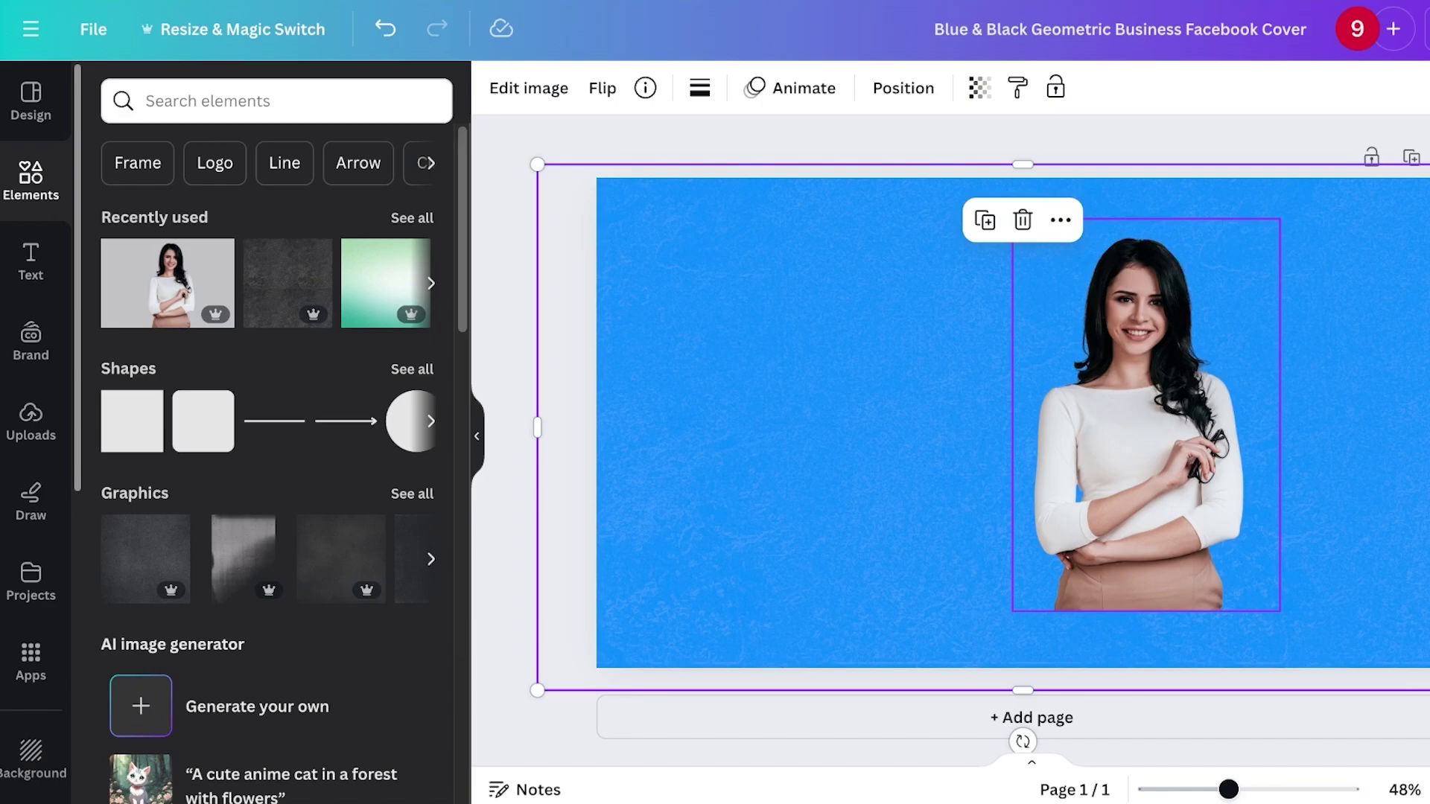
Step: Move the woman's cutout to the page's lower right, enlarge it so it stands on the bottom edge, and deselect it
left_click_drag(1147, 417, 1322, 474)
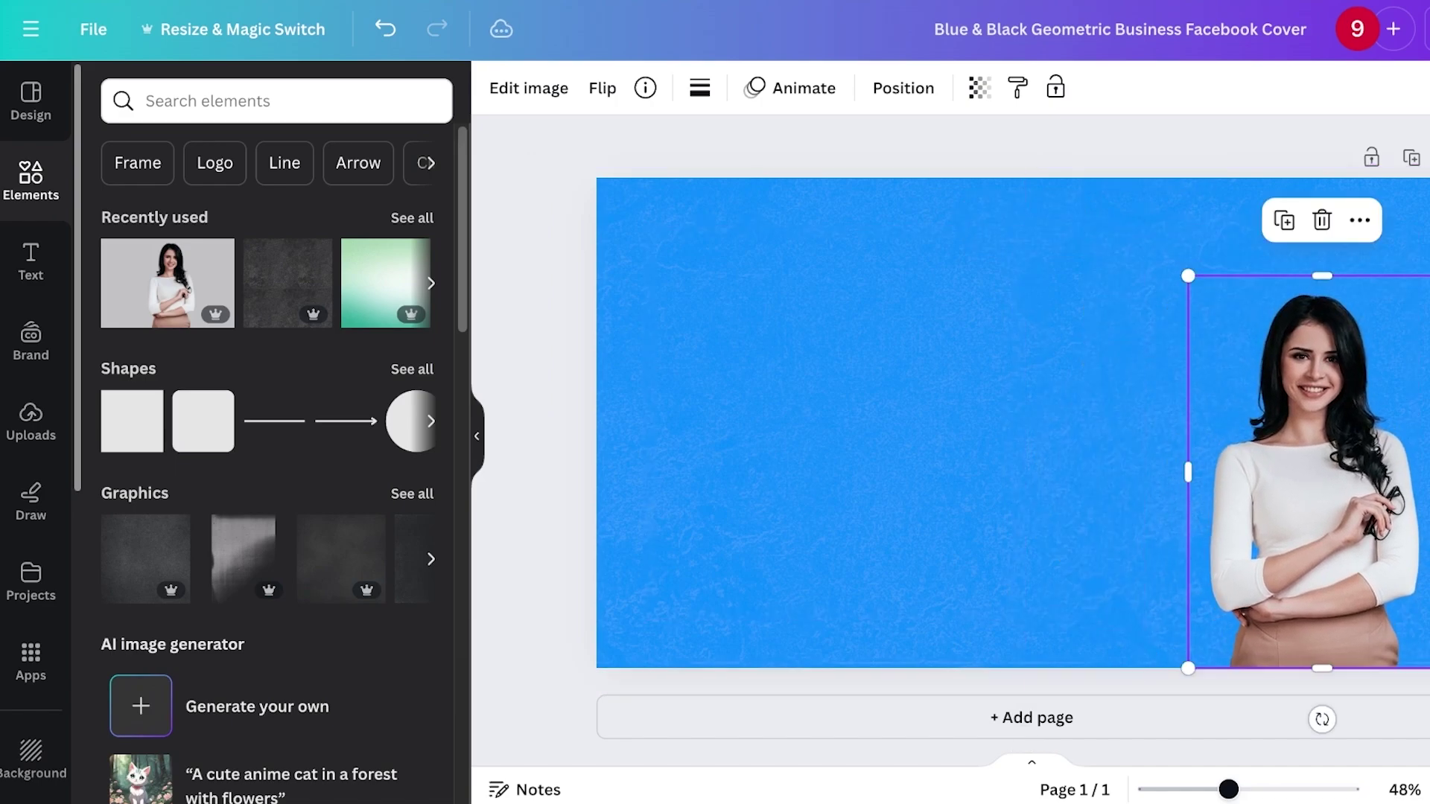
left_click_drag(1187, 275, 1146, 215)
left_click_drag(1299, 447, 1276, 447)
left_click(1162, 145)
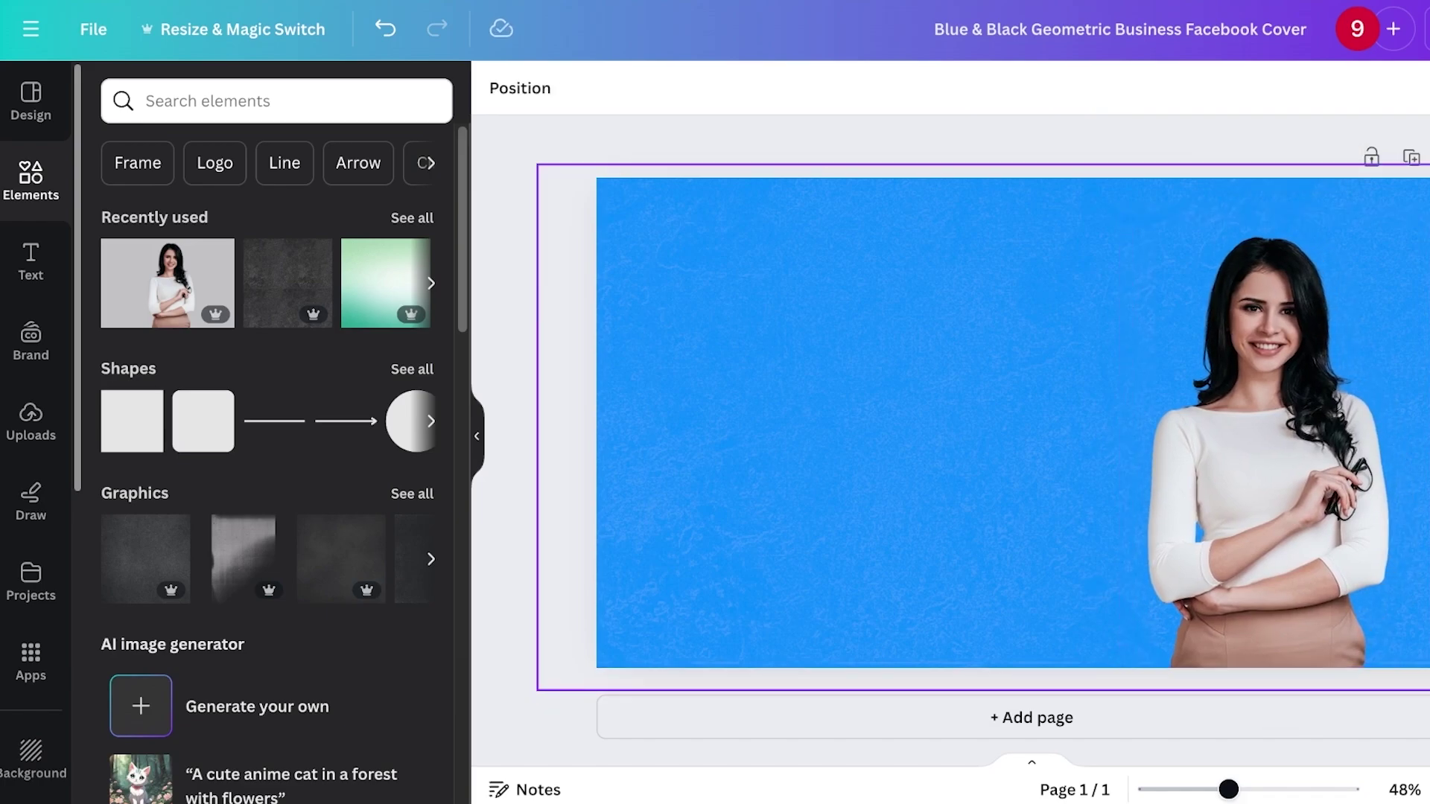
Step: Add a heading text and place it in the upper part of the page beside the woman
left_click(30, 262)
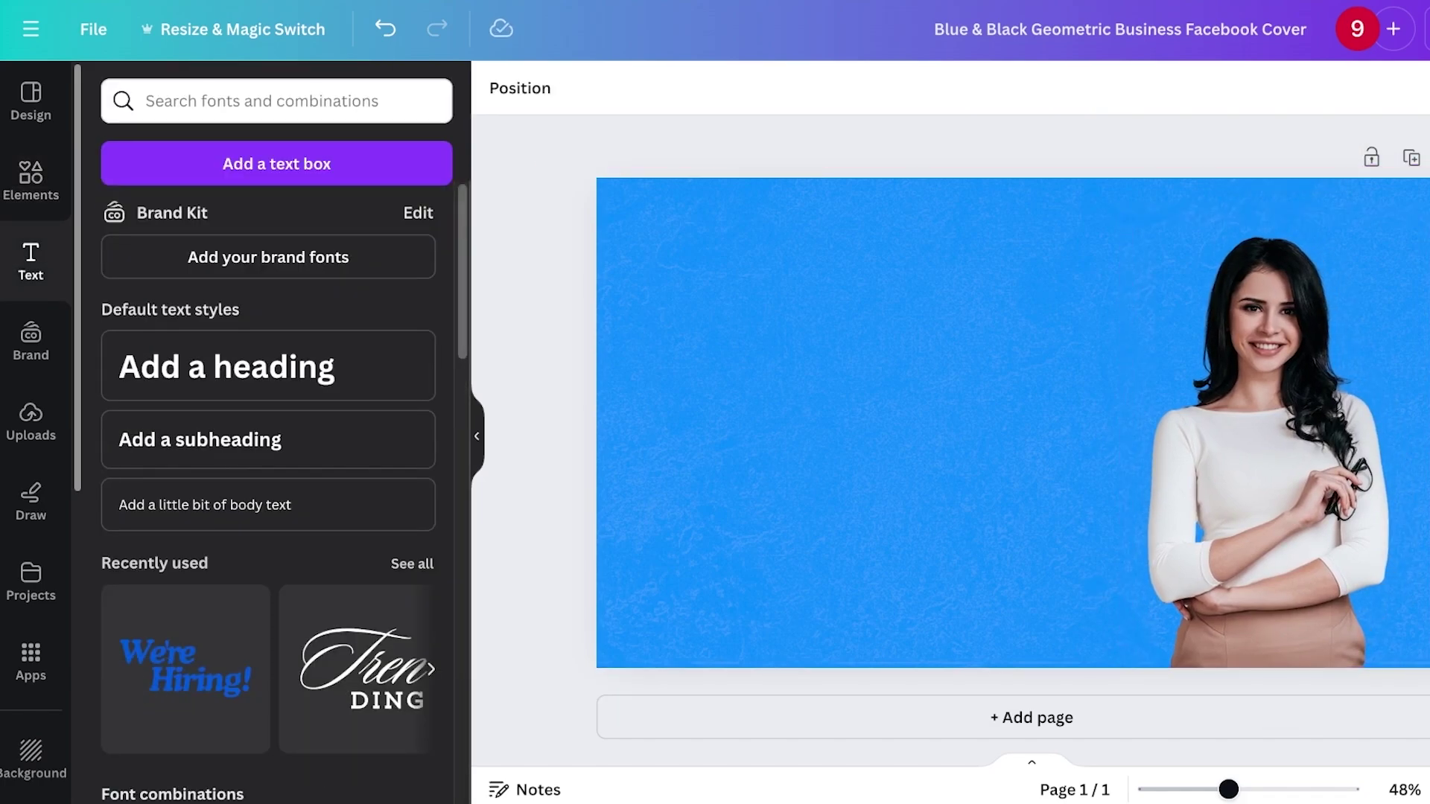
left_click(268, 366)
left_click_drag(1032, 423, 888, 291)
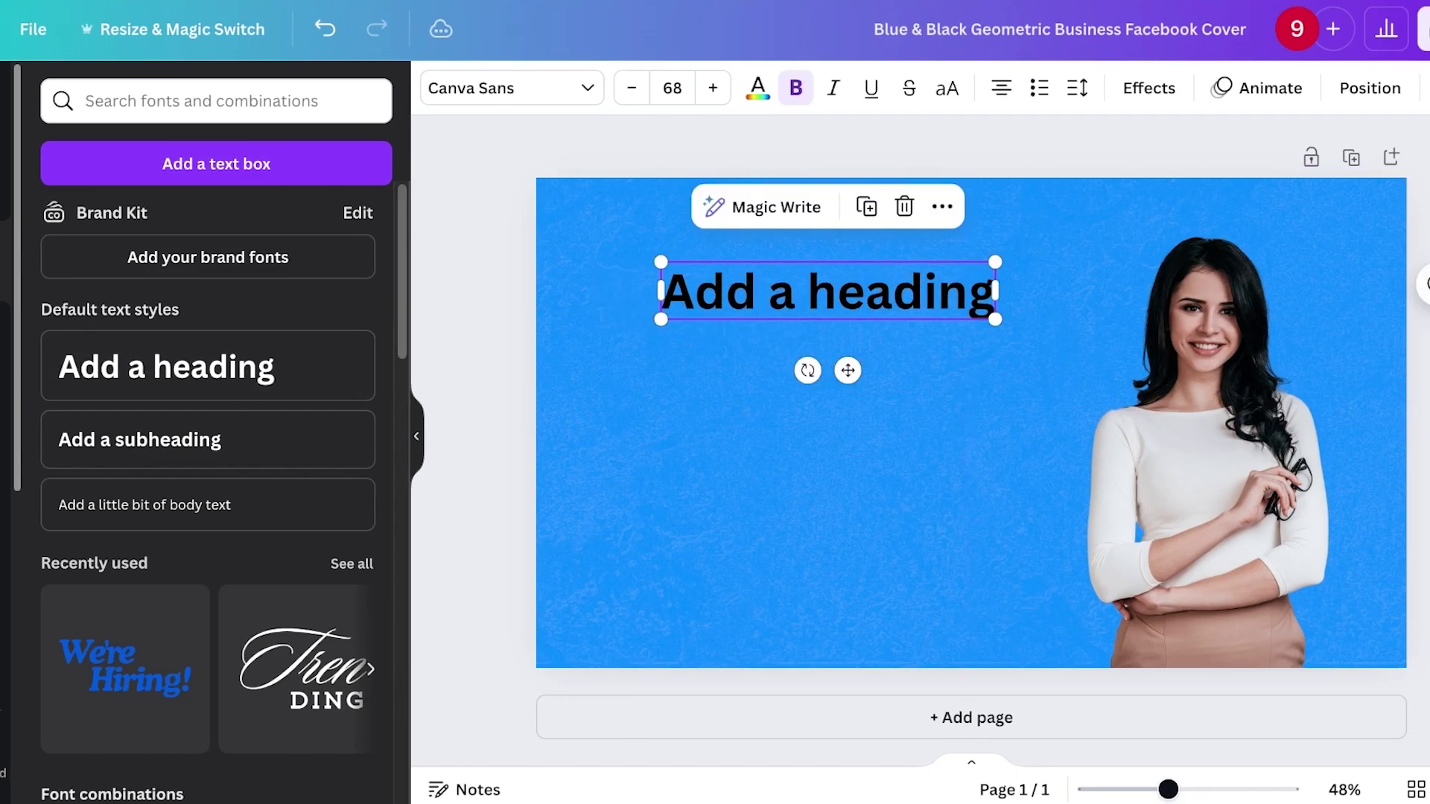
Step: Try several Corporate fonts on the heading, such as Bernoru SemiCondensed and Chunk Five, and settle on Alike
left_click(512, 87)
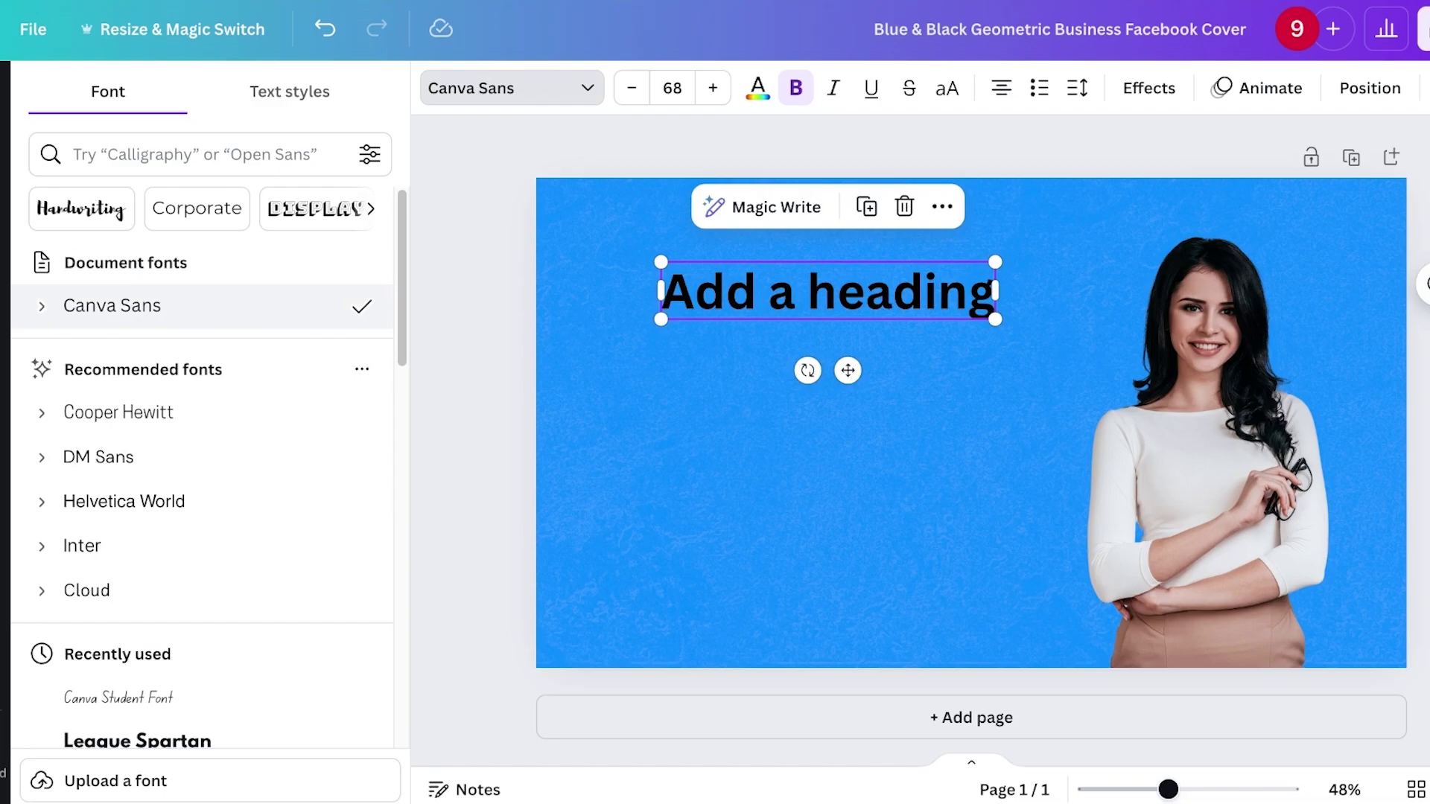
left_click(197, 208)
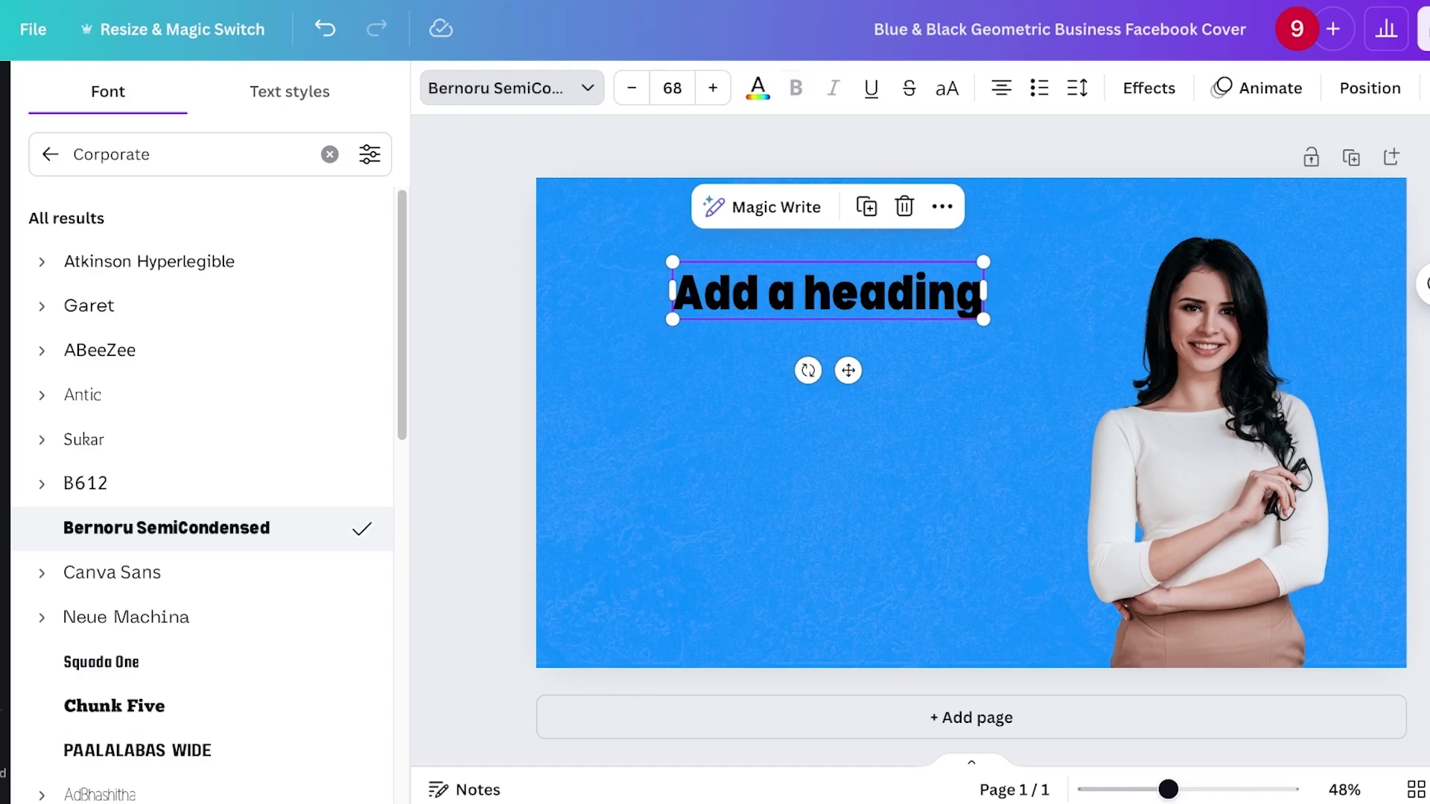
left_click(171, 484)
scroll(171, 530, "down", 3)
left_click(171, 555)
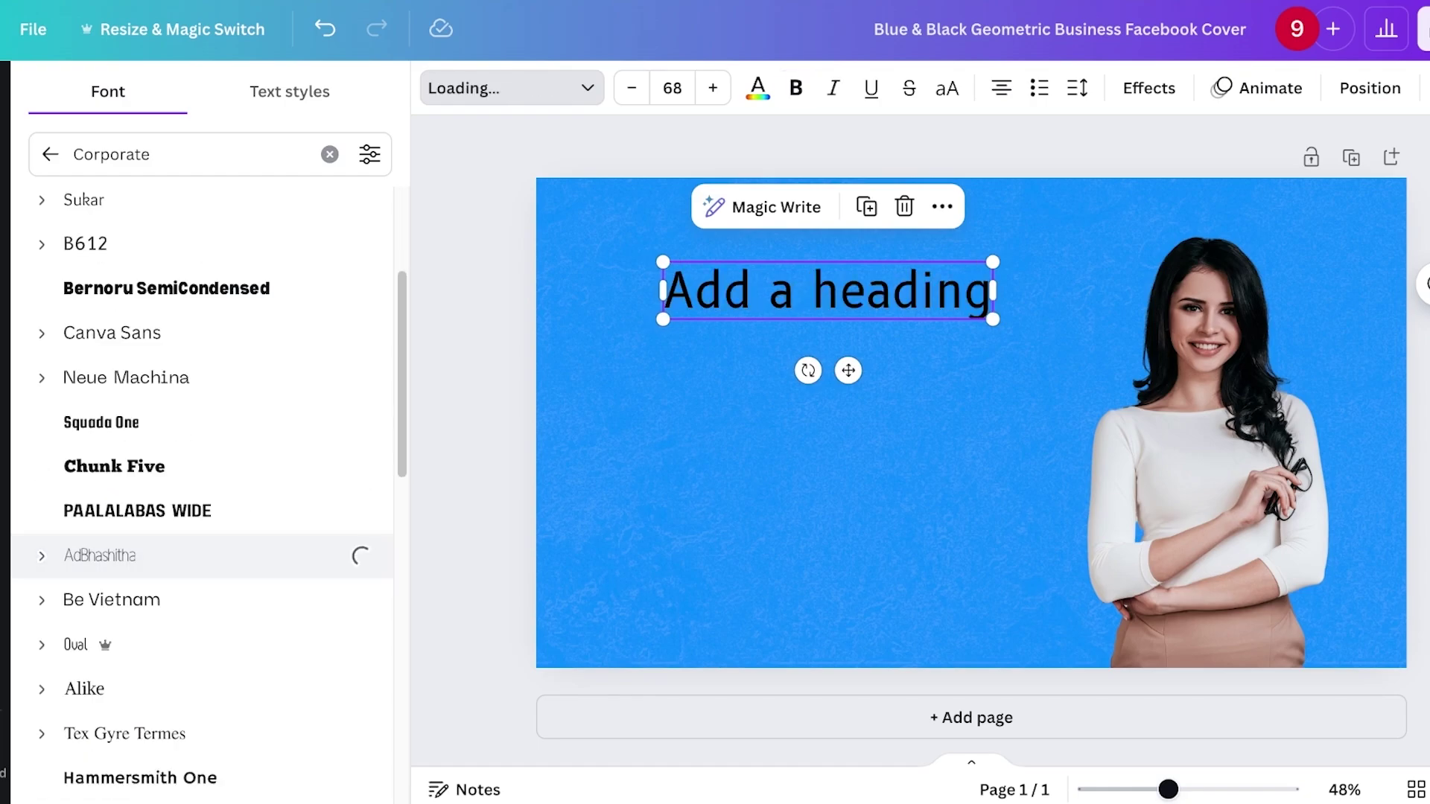
left_click(171, 511)
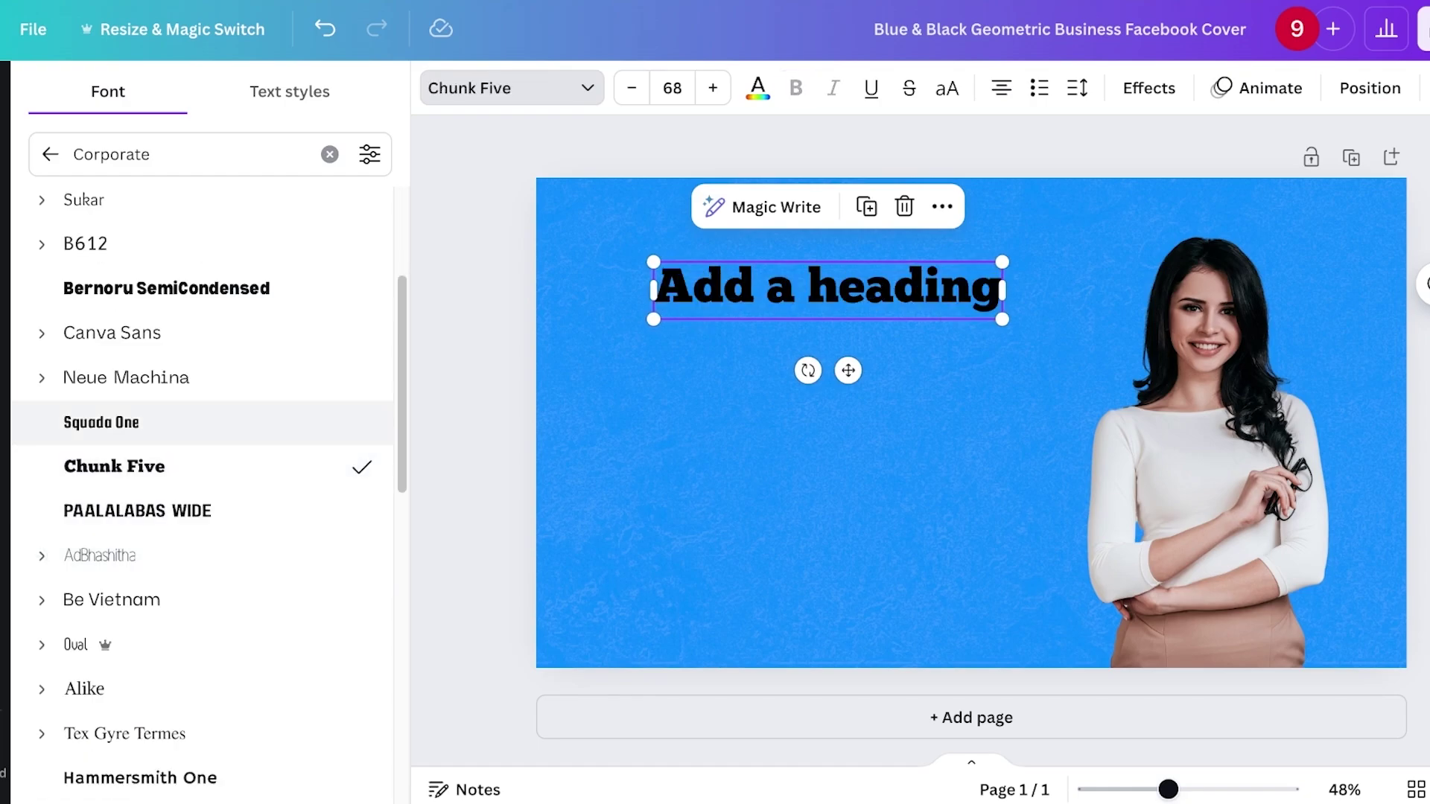
scroll(201, 531, "down", 2)
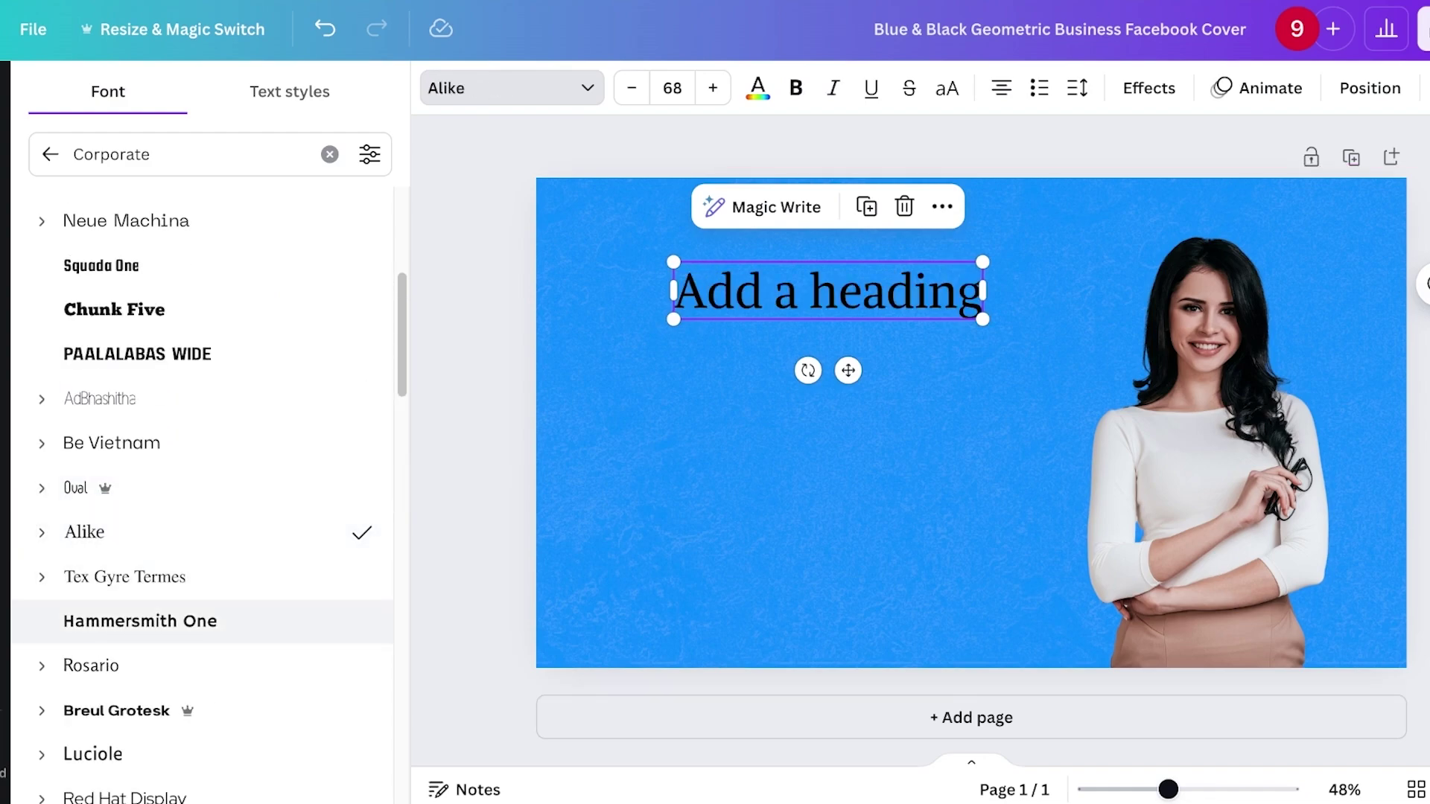
left_click(201, 666)
left_click(201, 531)
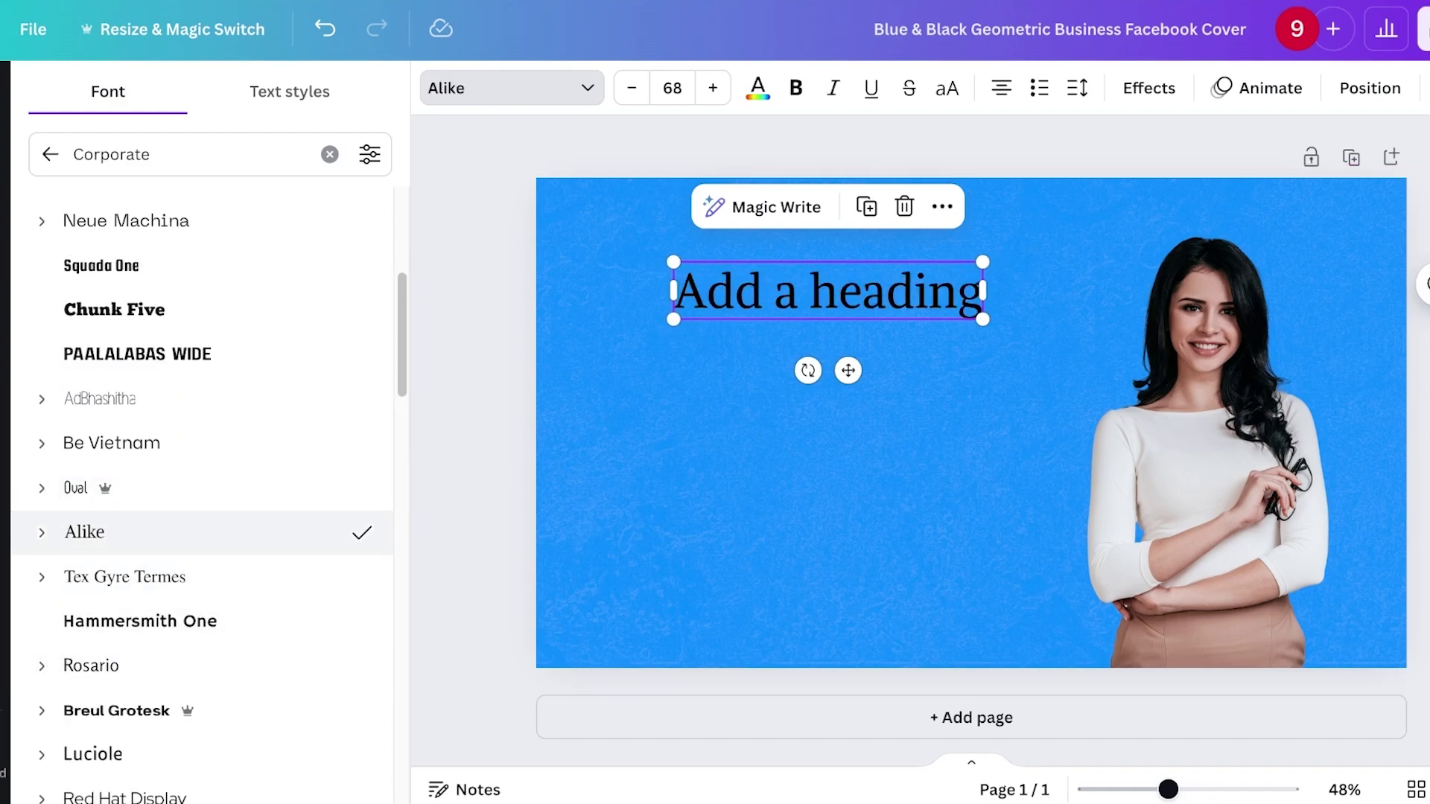
Step: Review the Fiverr SEO gig images for wording, and replace the heading text in Canva with "INCREASE YOUR WEBSITE SEO RANKING PERMANANTLY"
double_click(828, 291)
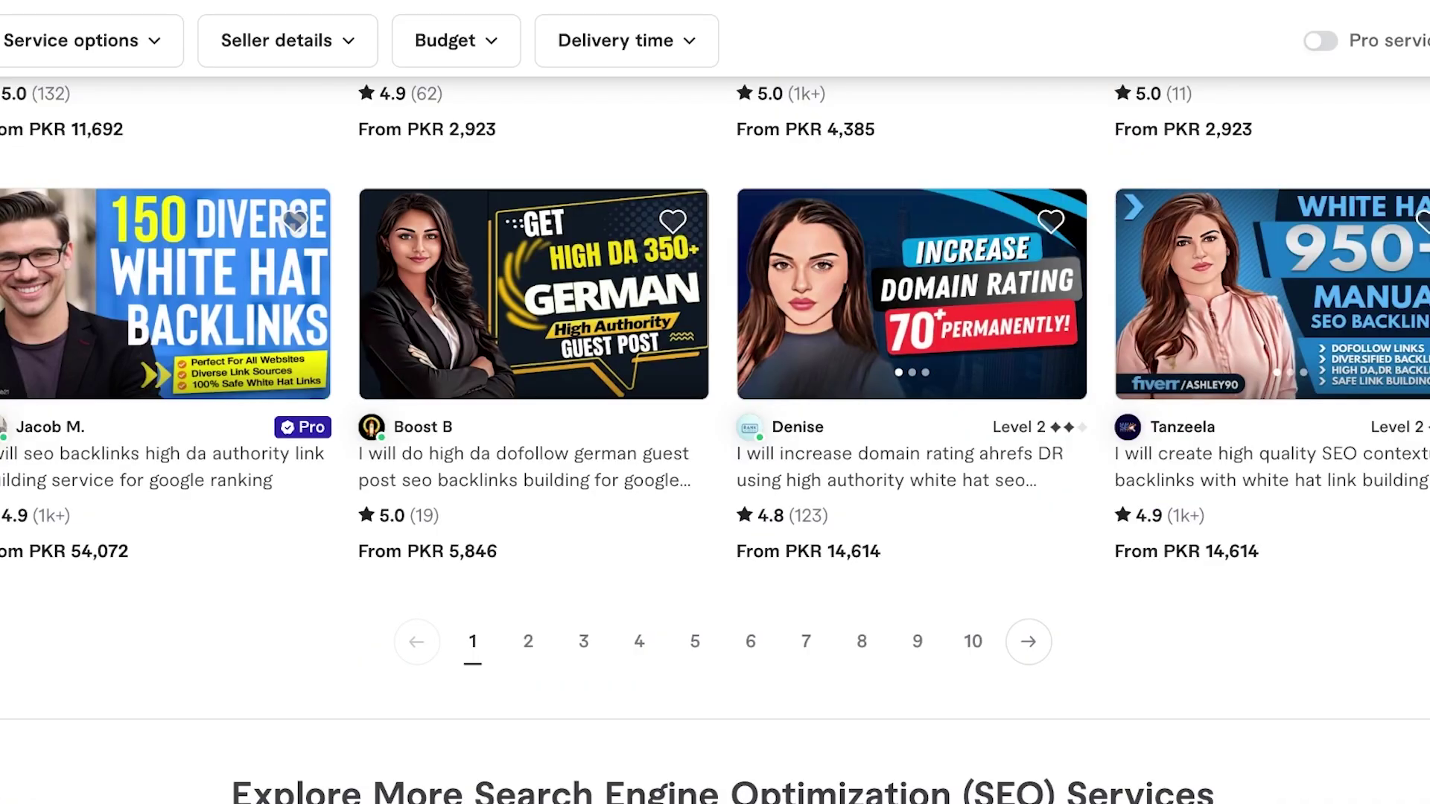
scroll(715, 402, "up", 3)
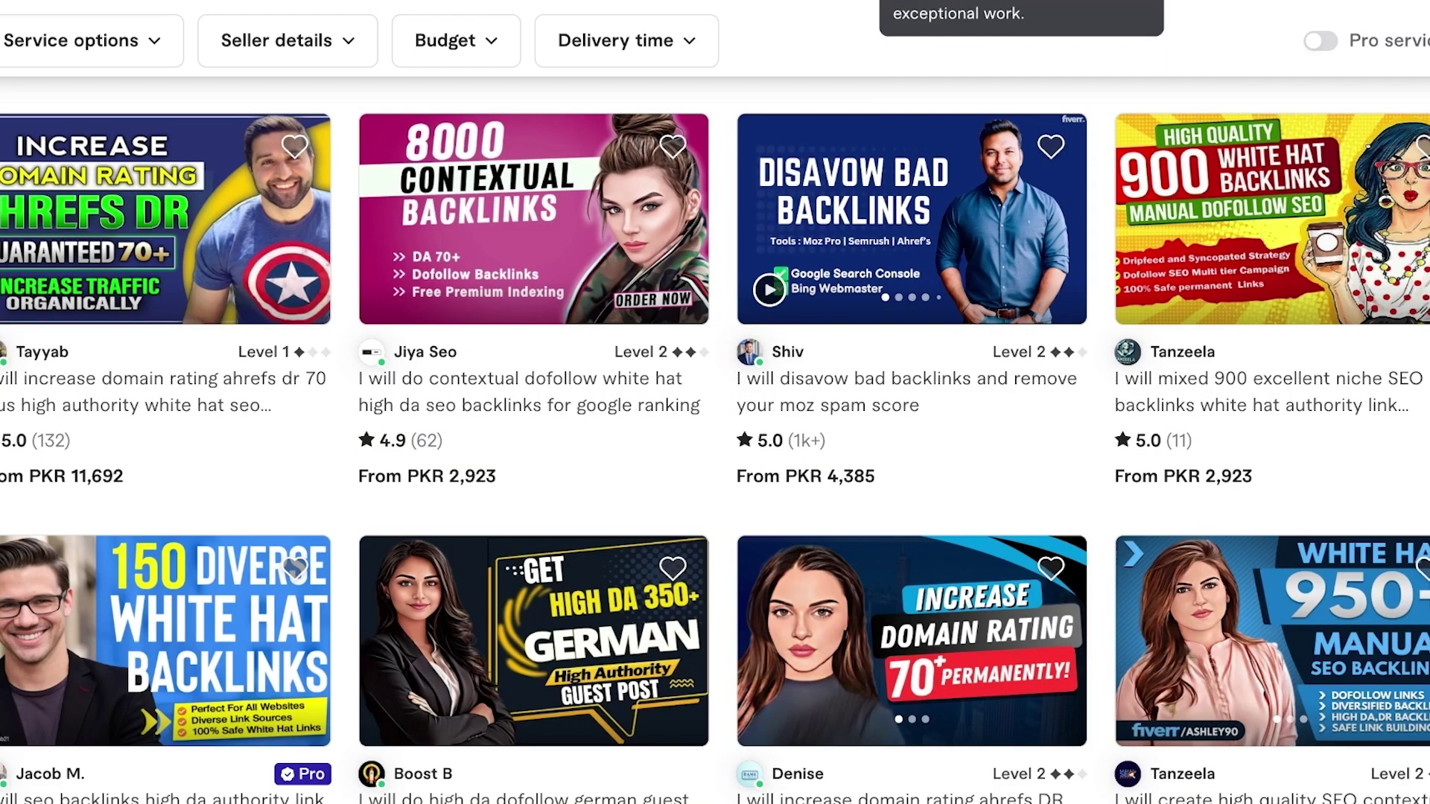
scroll(715, 402, "down", 2)
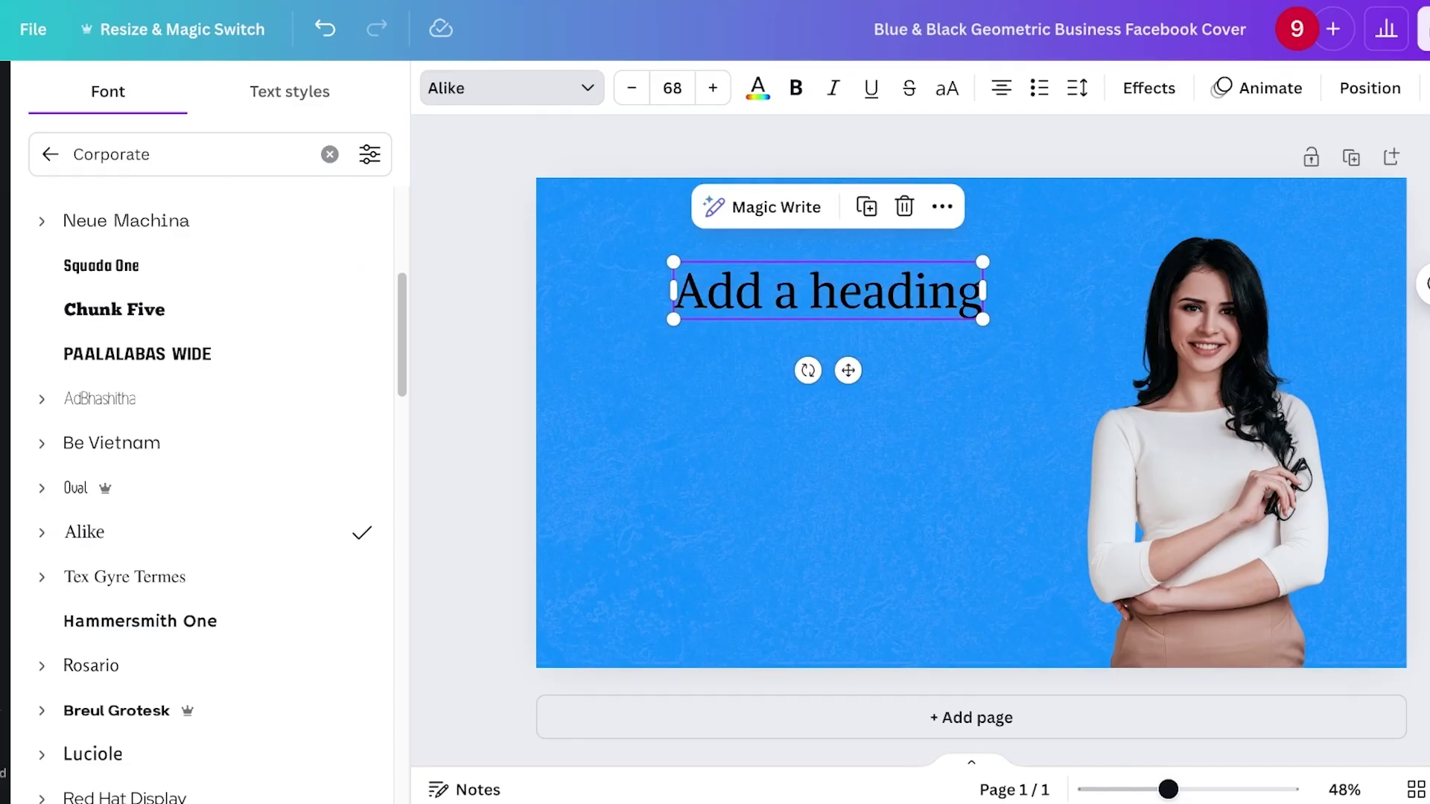
double_click(780, 291)
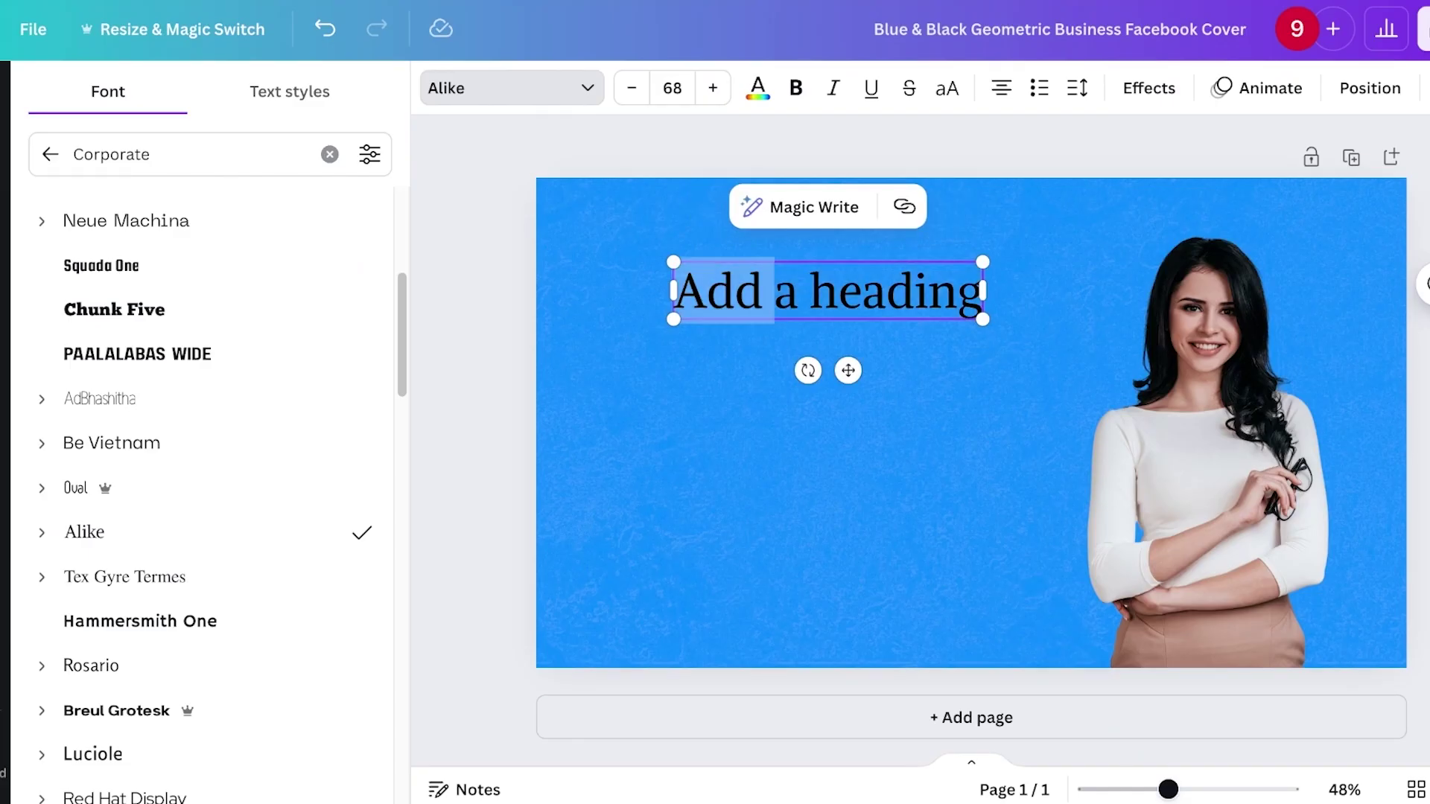
triple_click(787, 292)
type("INCREASE YOUR S")
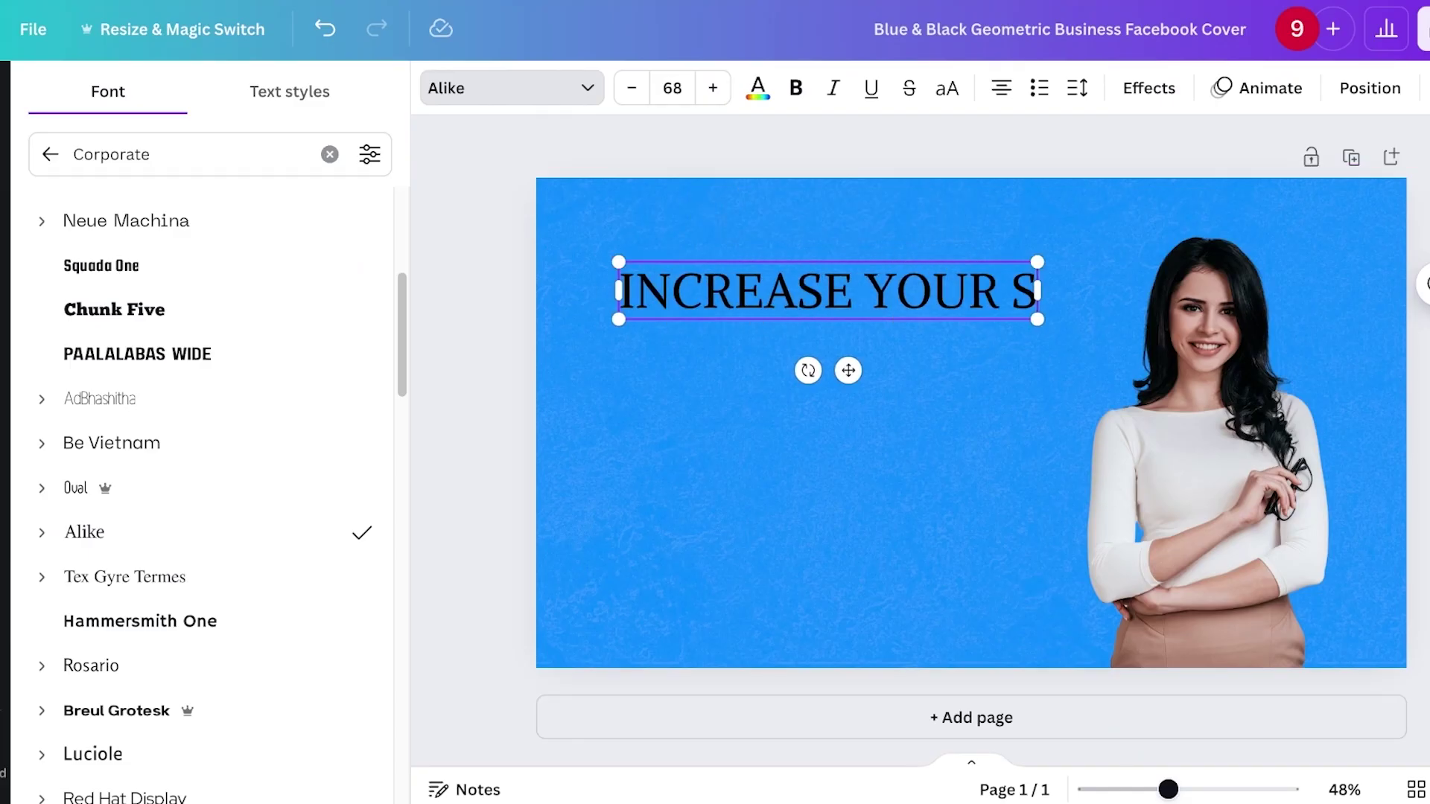
key("BackSpace")
type("WEBS")
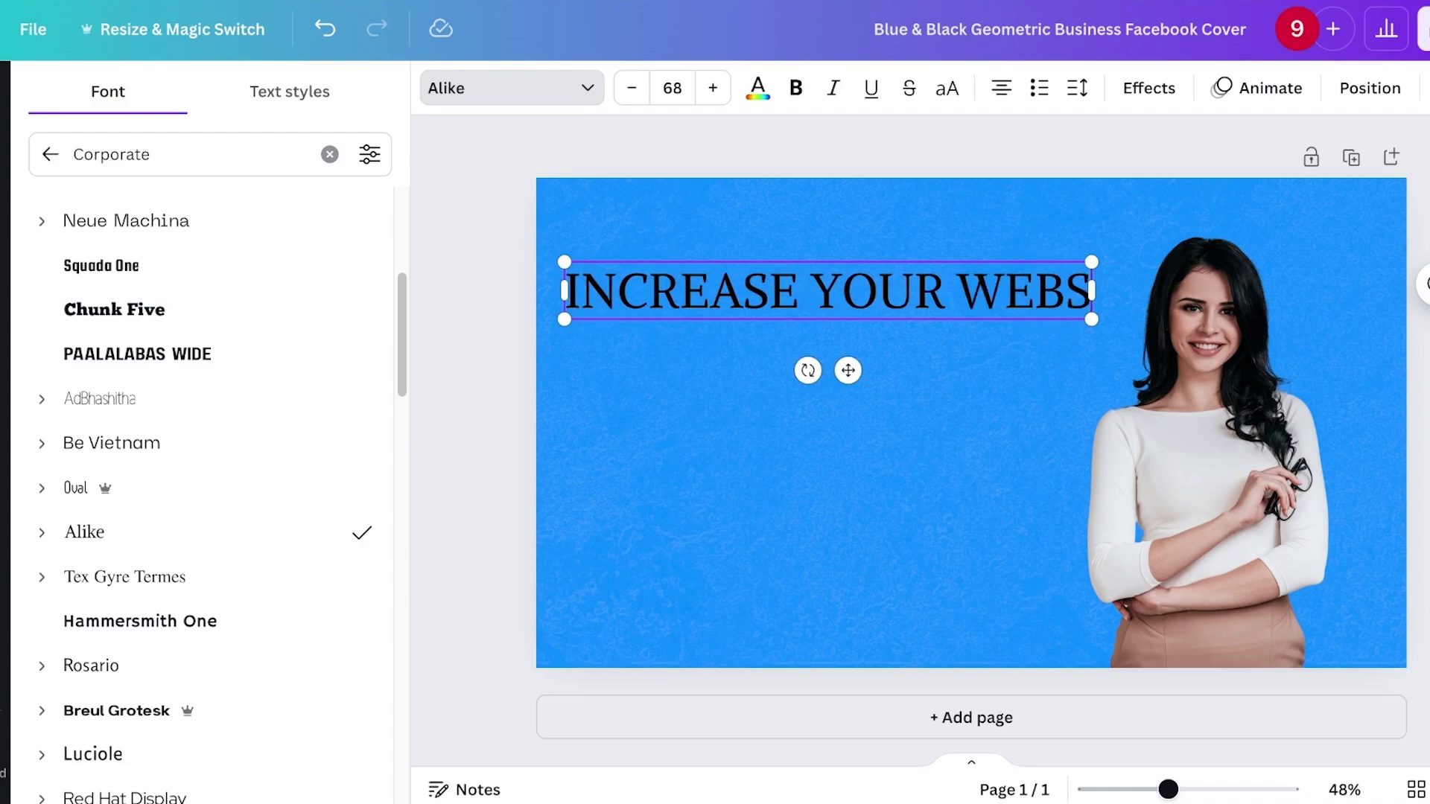
type("ITE SEO RANKING P")
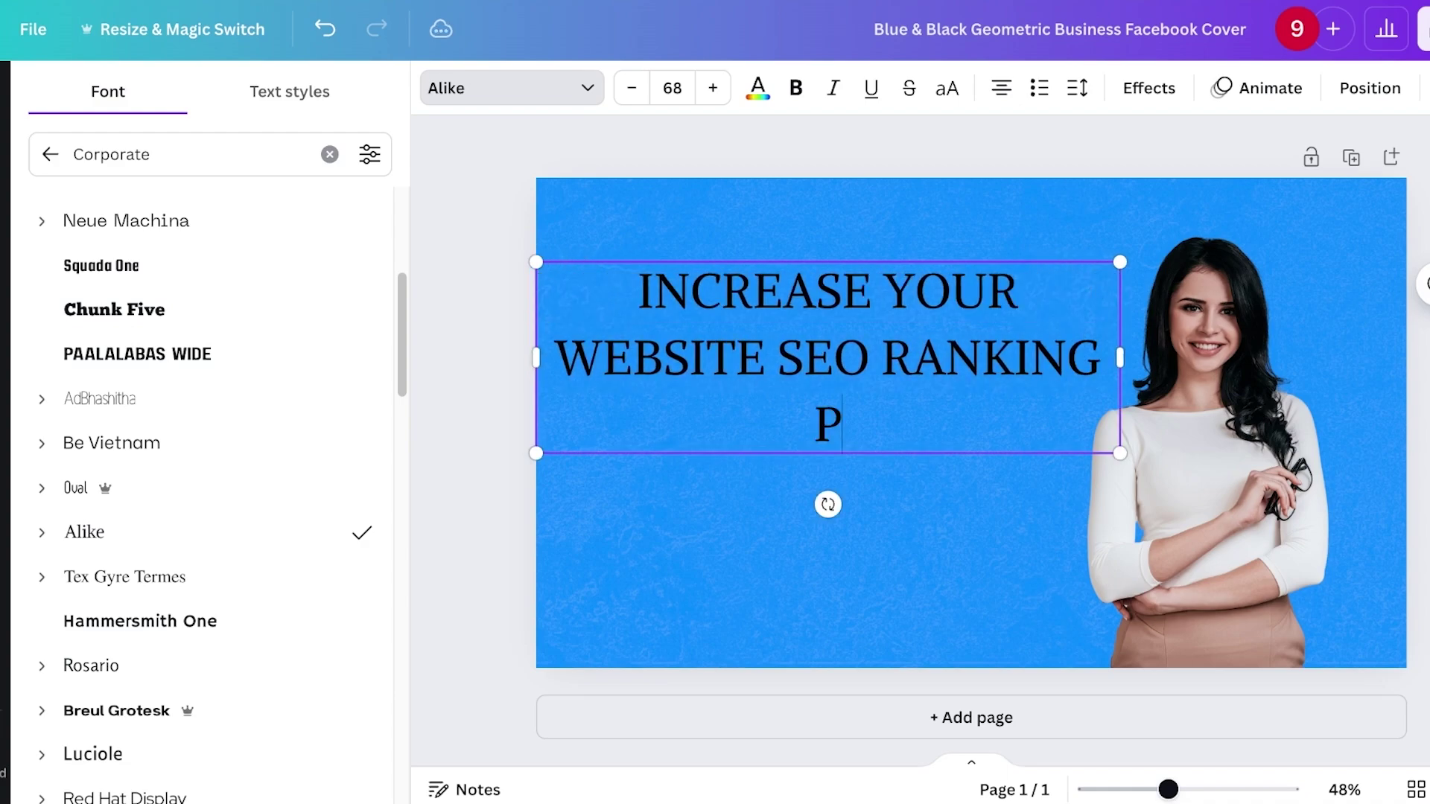
key("BackSpace")
type("PERMANANTLY")
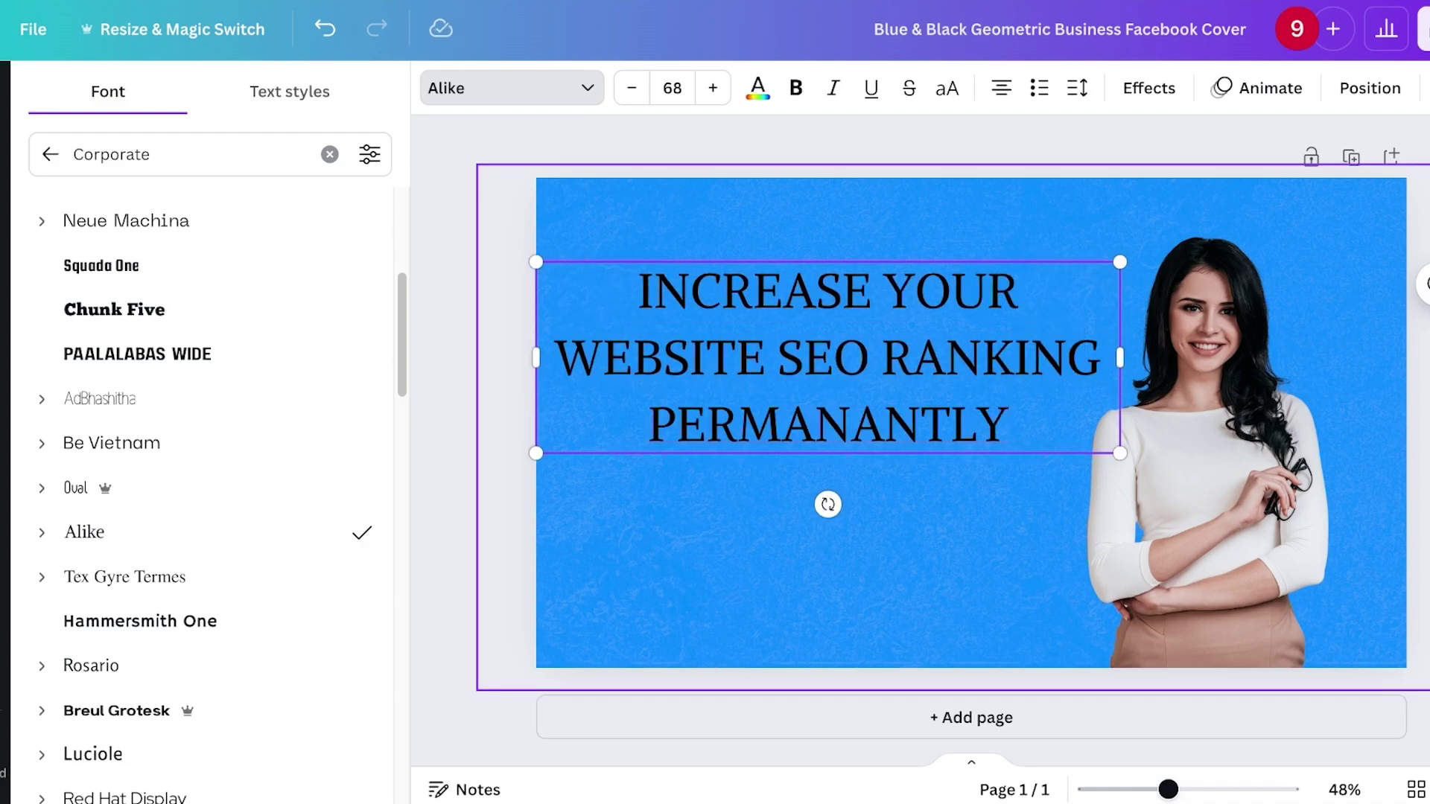
Step: Move the heading slightly higher, scale it down to size 63.9, and make it bold
left_click_drag(893, 357, 926, 347)
left_click_drag(1152, 441, 1108, 412)
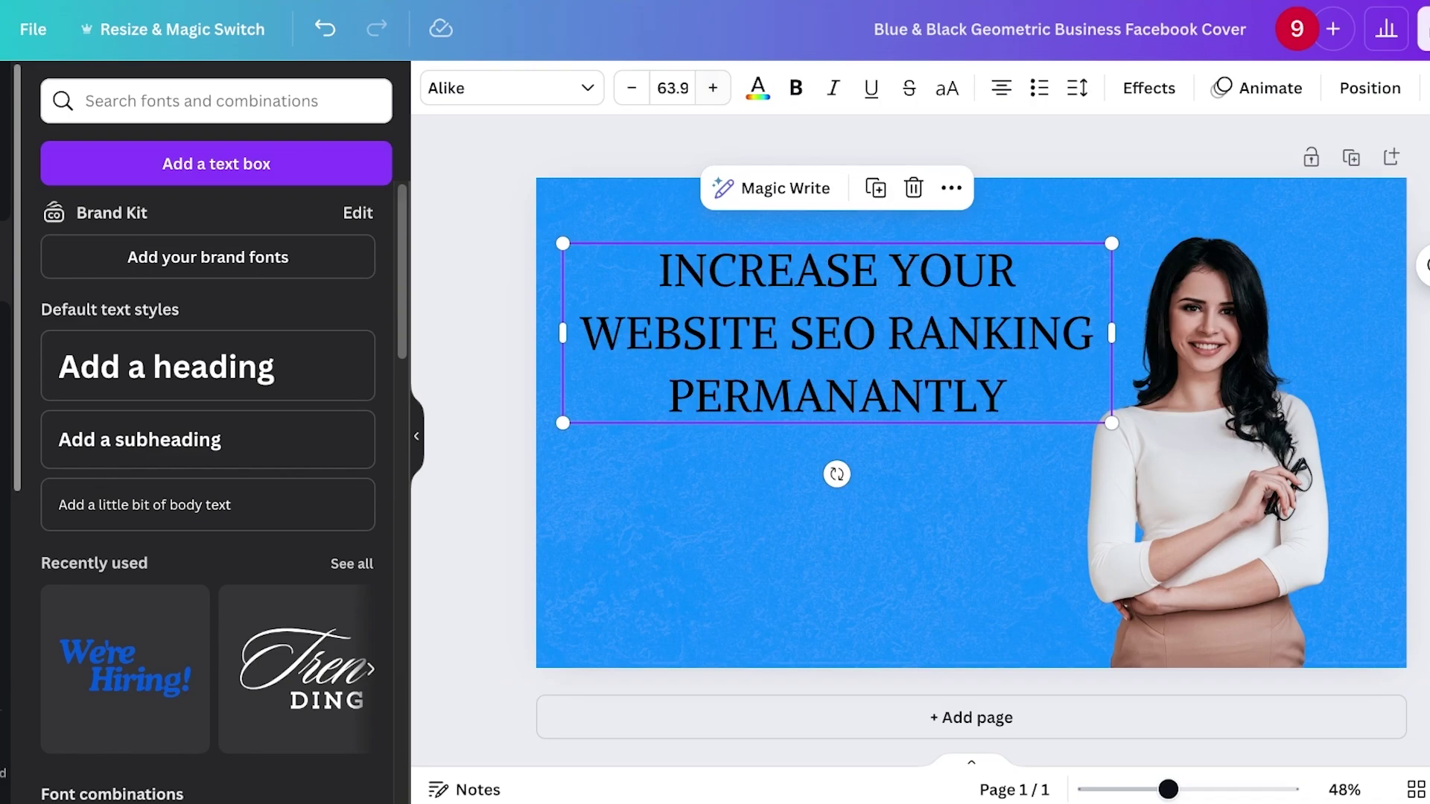
key("ctrl+b")
left_click(826, 143)
left_click(837, 334)
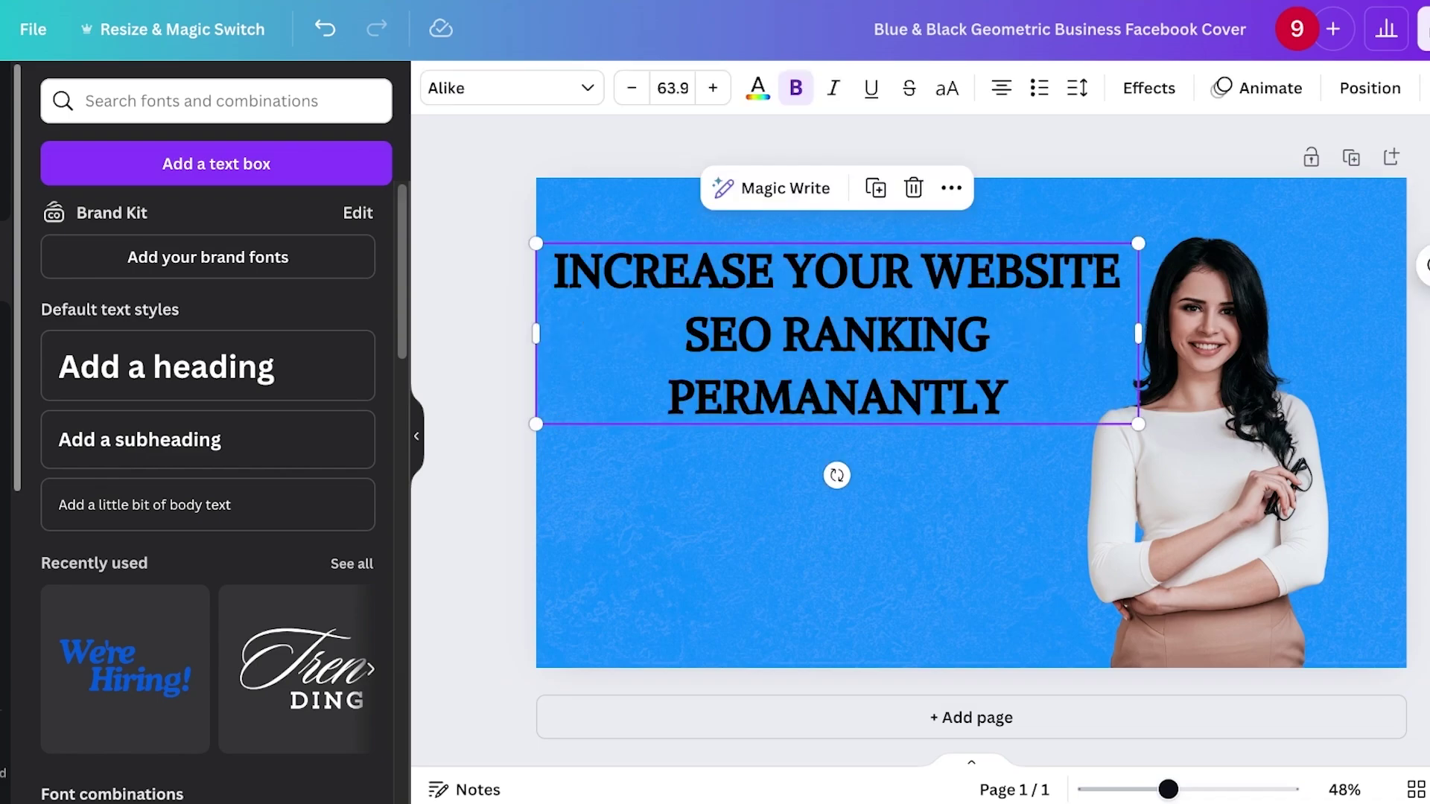
Step: Narrow the heading's text box so "WEBSITE" wraps to the second line, scale it to size 55.4, and reposition it beside the woman
left_click(774, 270)
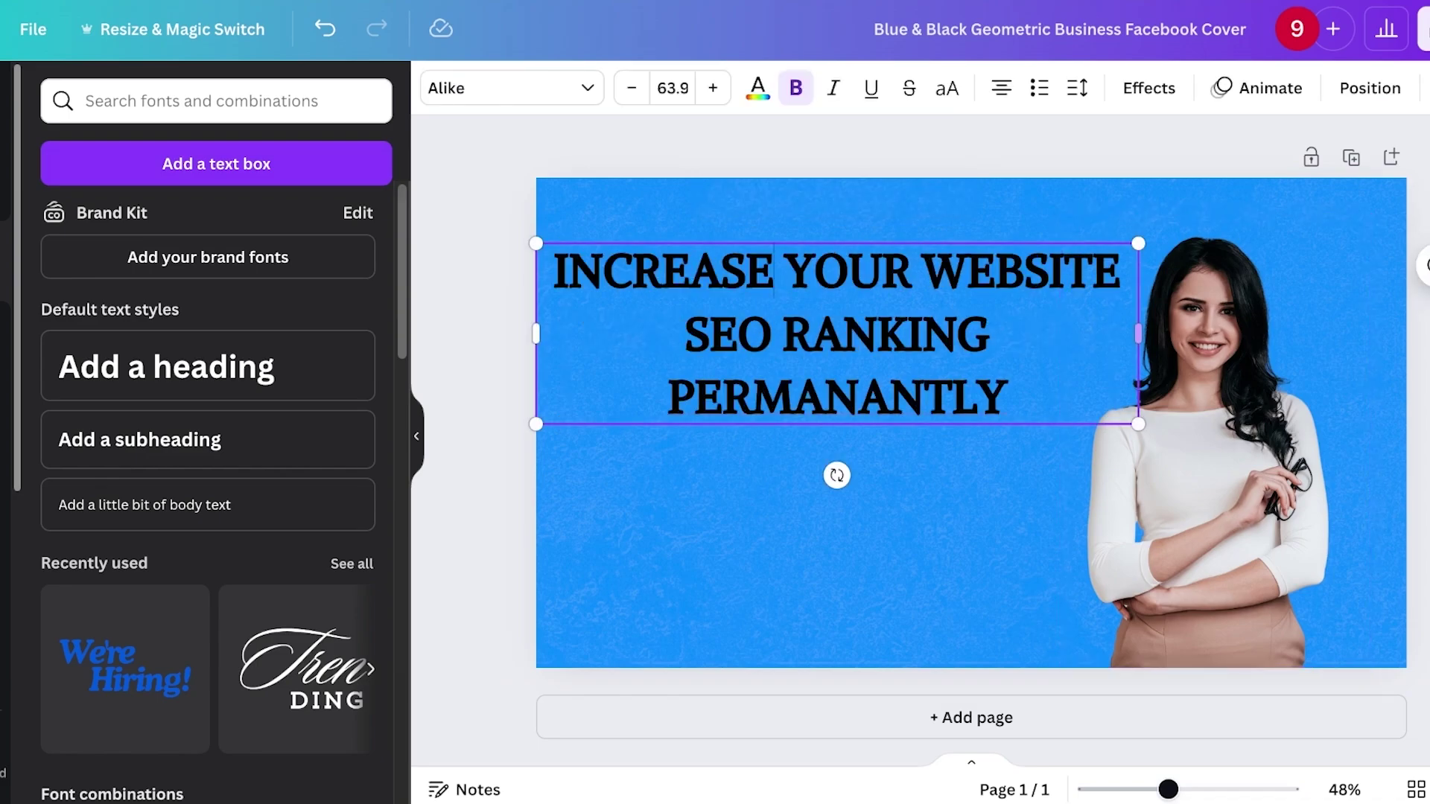
left_click_drag(1138, 332, 1088, 333)
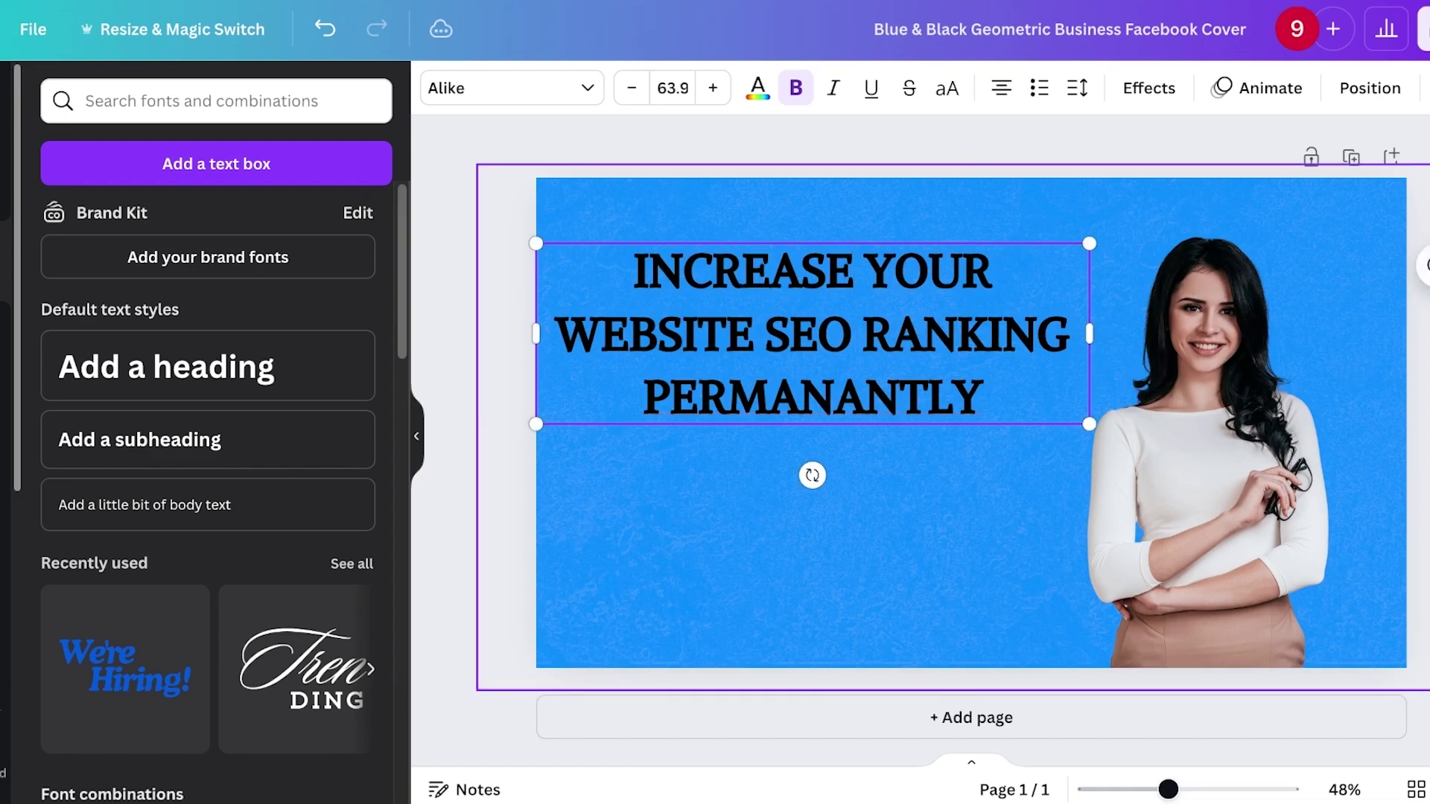
left_click_drag(894, 336, 912, 334)
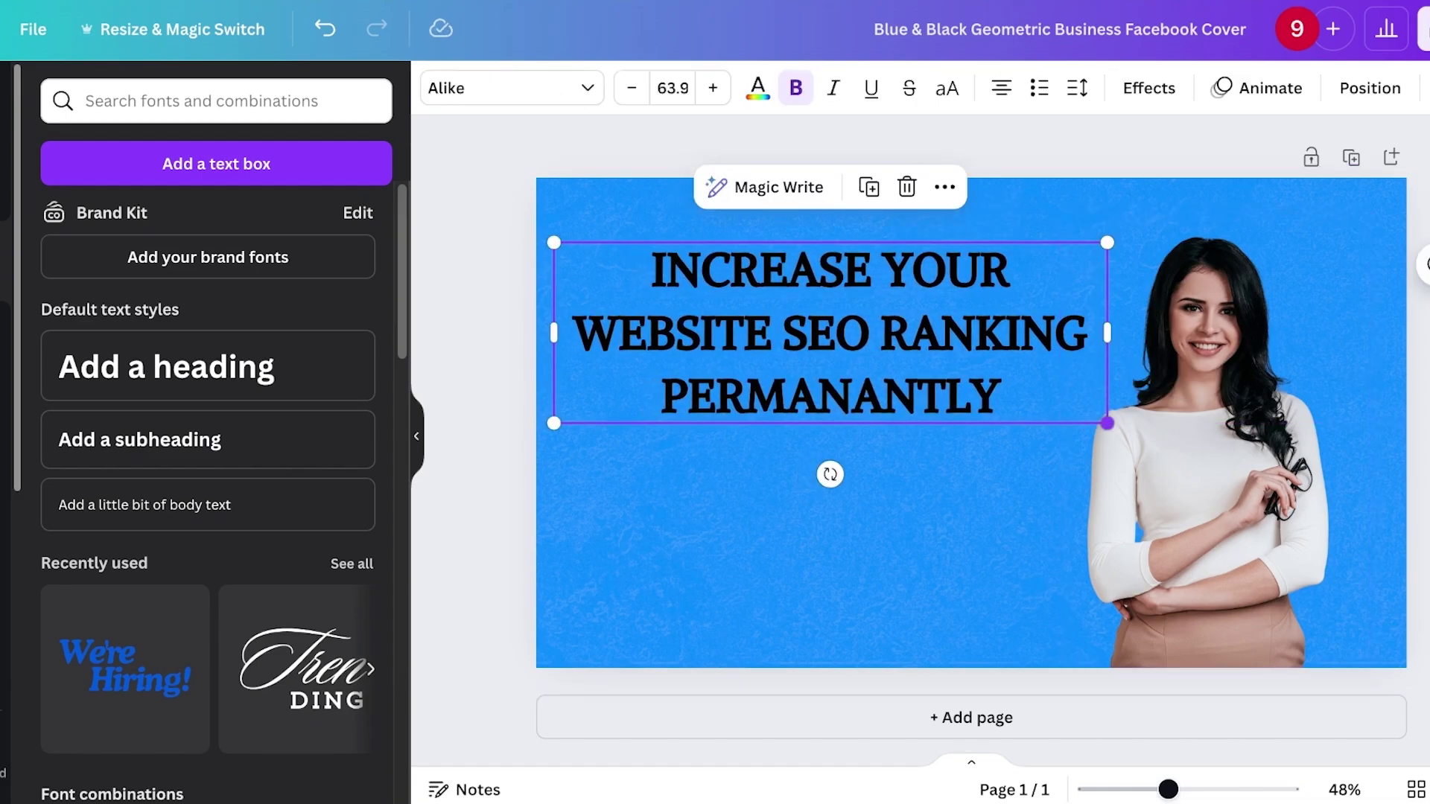
left_click_drag(1107, 423, 1033, 398)
left_click_drag(879, 338, 908, 341)
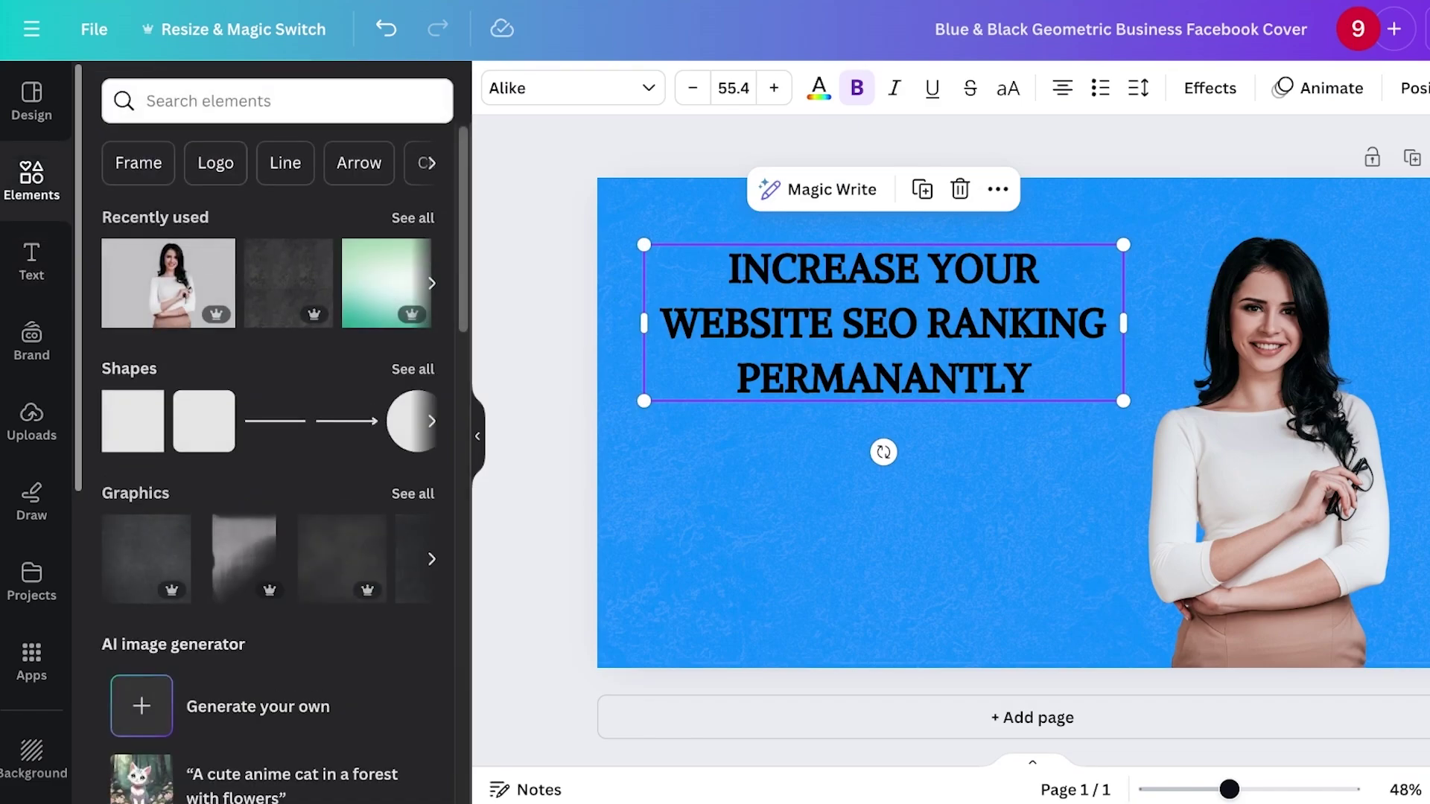
Step: Search the elements for "BLOB" and limit the results to graphics
left_click(231, 101)
type("BLOG")
key("BackSpace")
type("B")
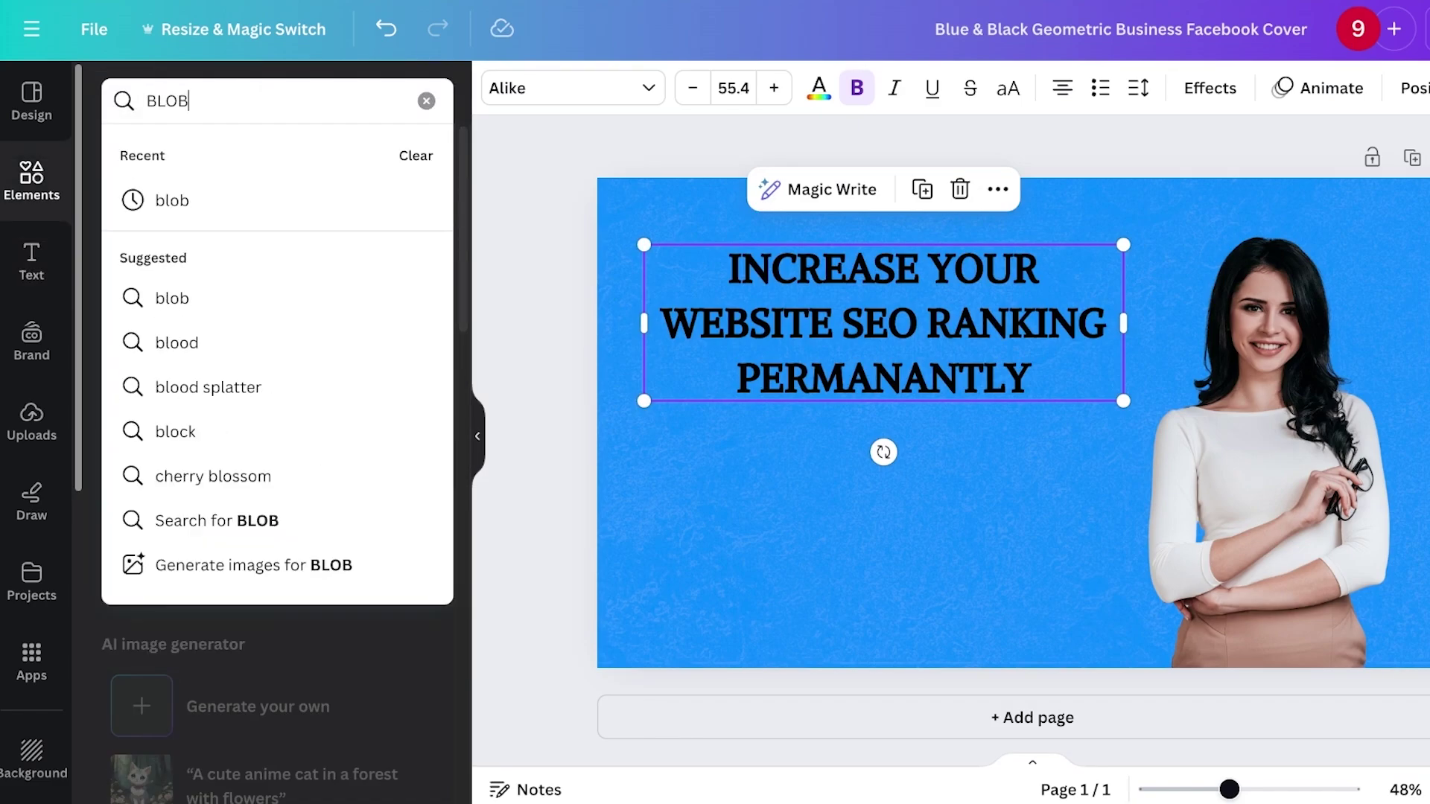
key("Return")
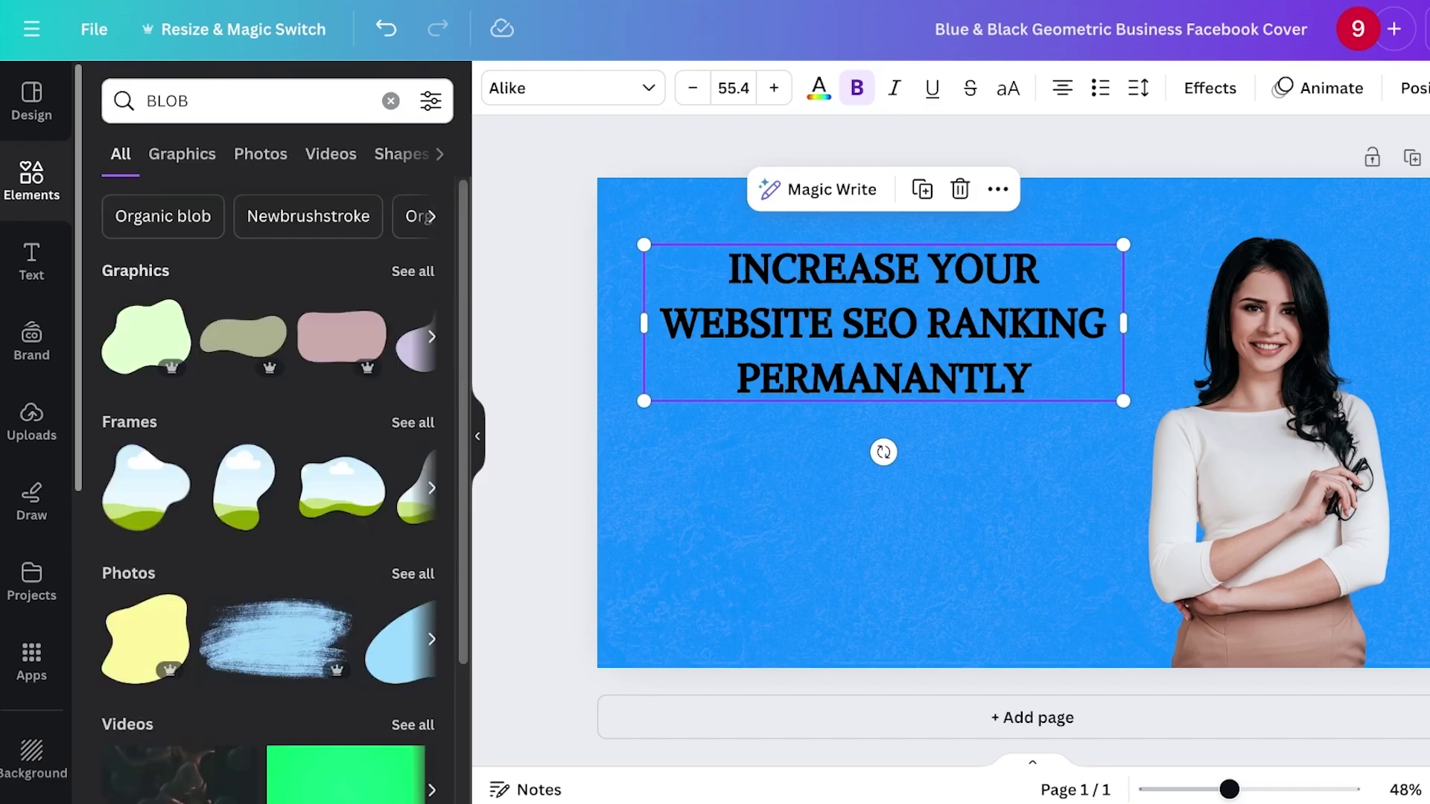
left_click(182, 154)
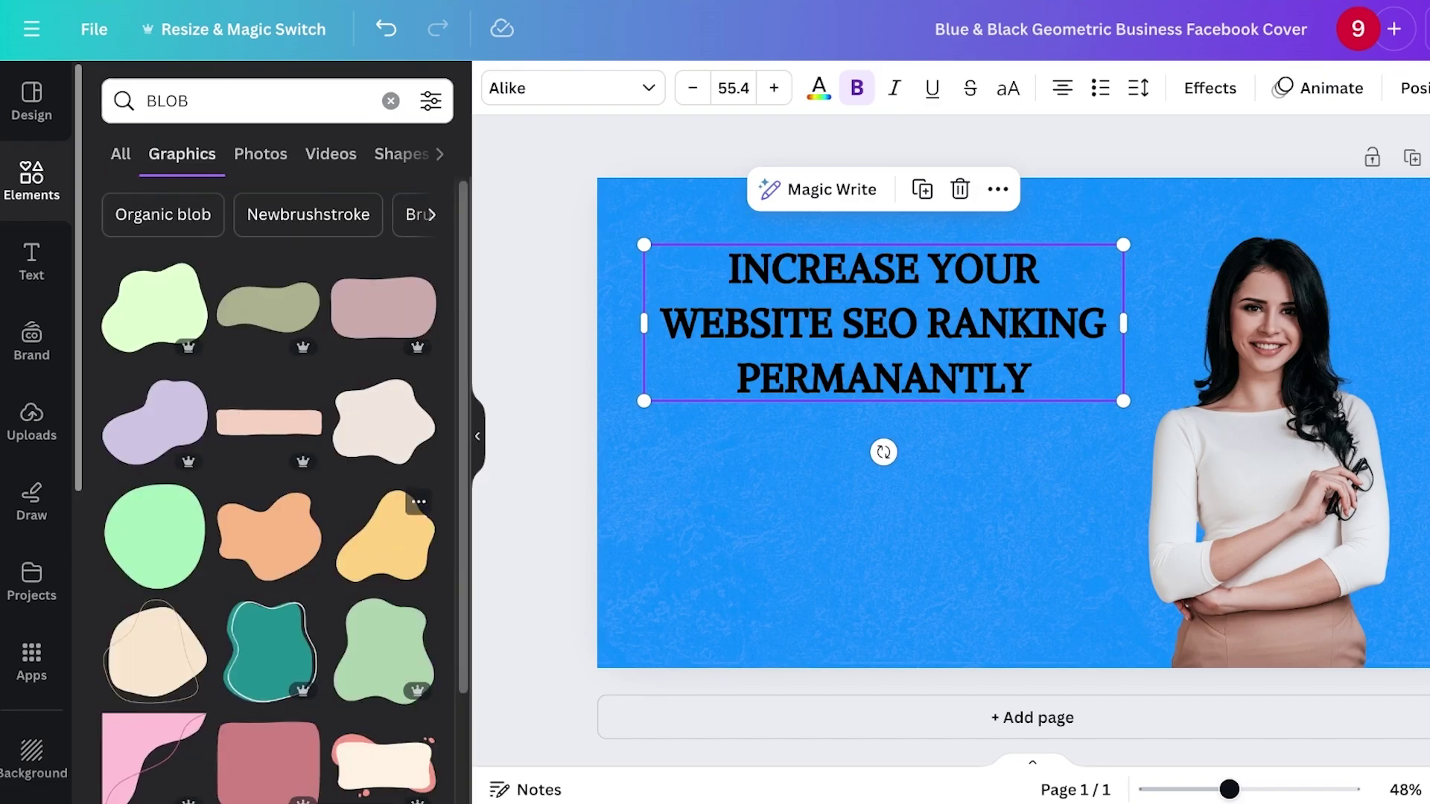
Step: Add a rounded square from the basic shapes and stretch it into a wide panel behind the three-line heading
scroll(277, 484, "down", 2)
left_click(390, 101)
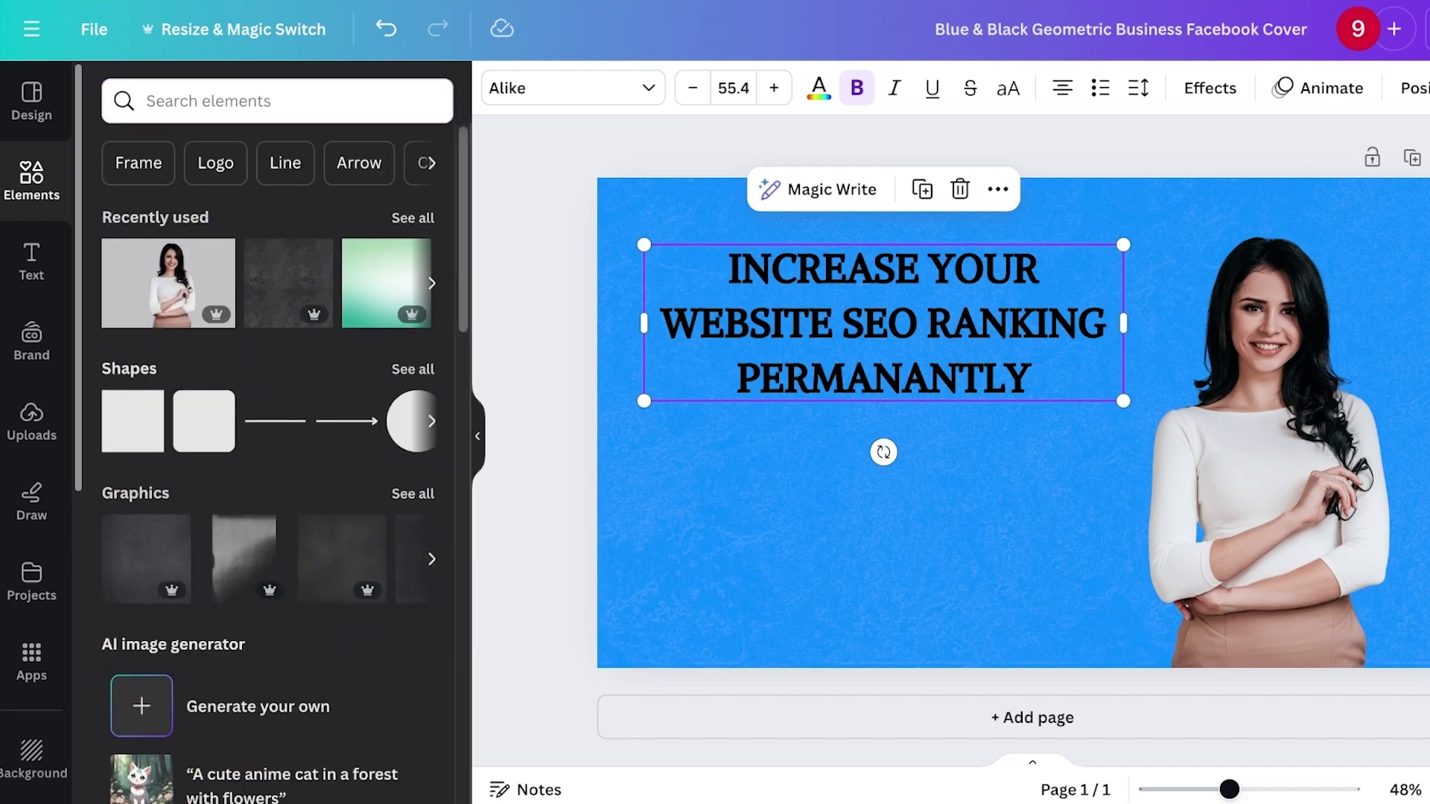
left_click(413, 368)
scroll(275, 484, "down", 5)
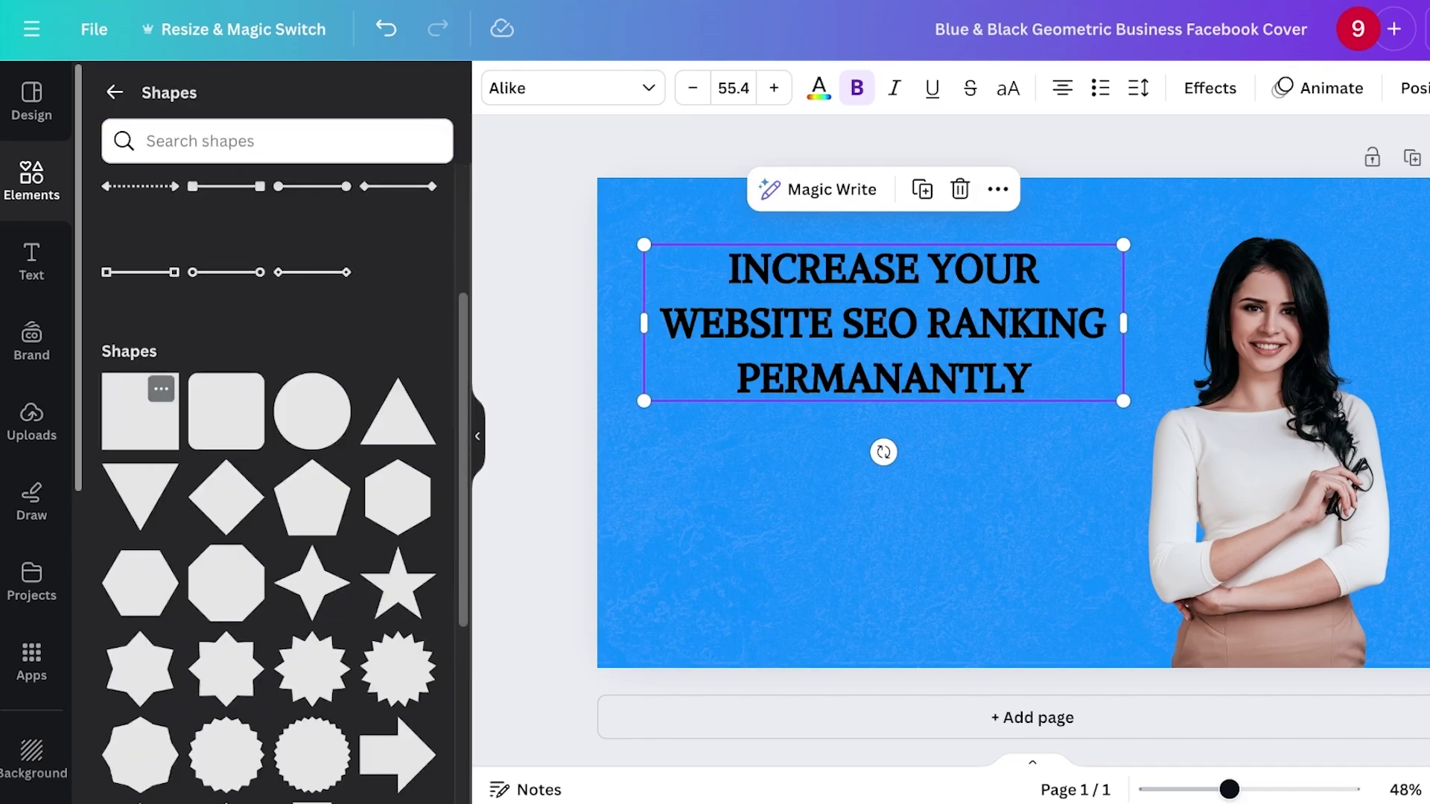
scroll(246, 566, "down", 4)
scroll(246, 566, "up", 2)
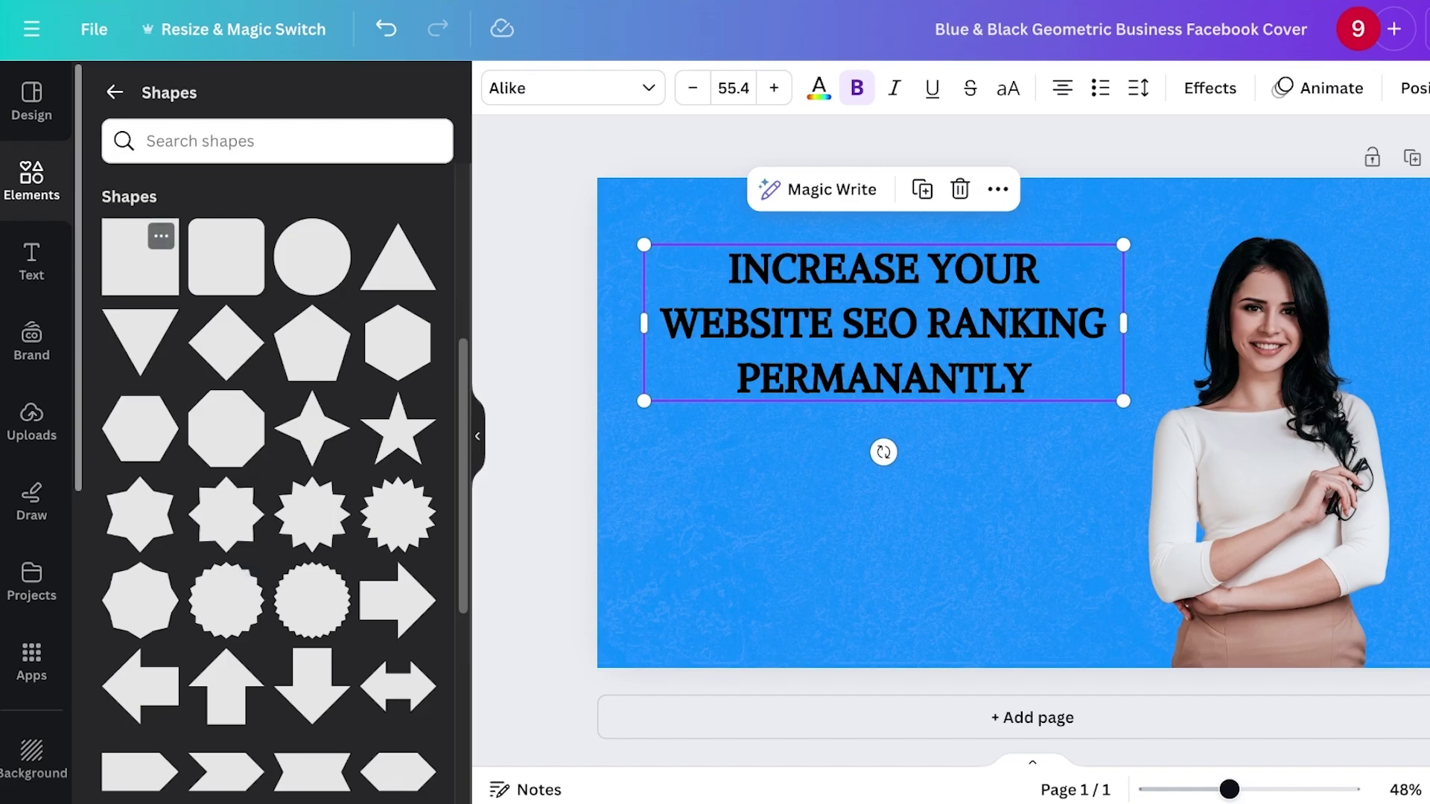
scroll(312, 346, "down", 1)
scroll(312, 346, "up", 1)
left_click(226, 265)
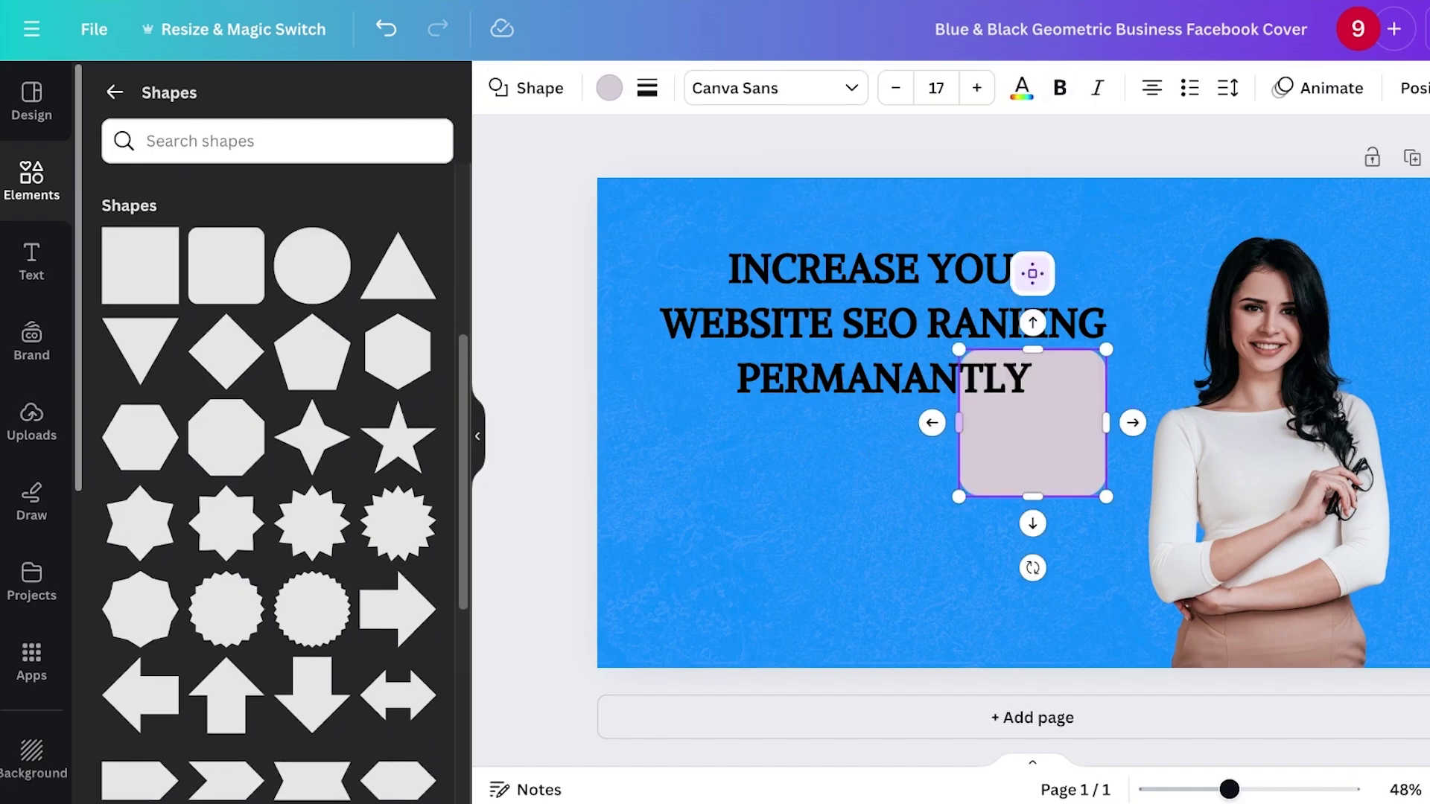
left_click_drag(1030, 425, 701, 301)
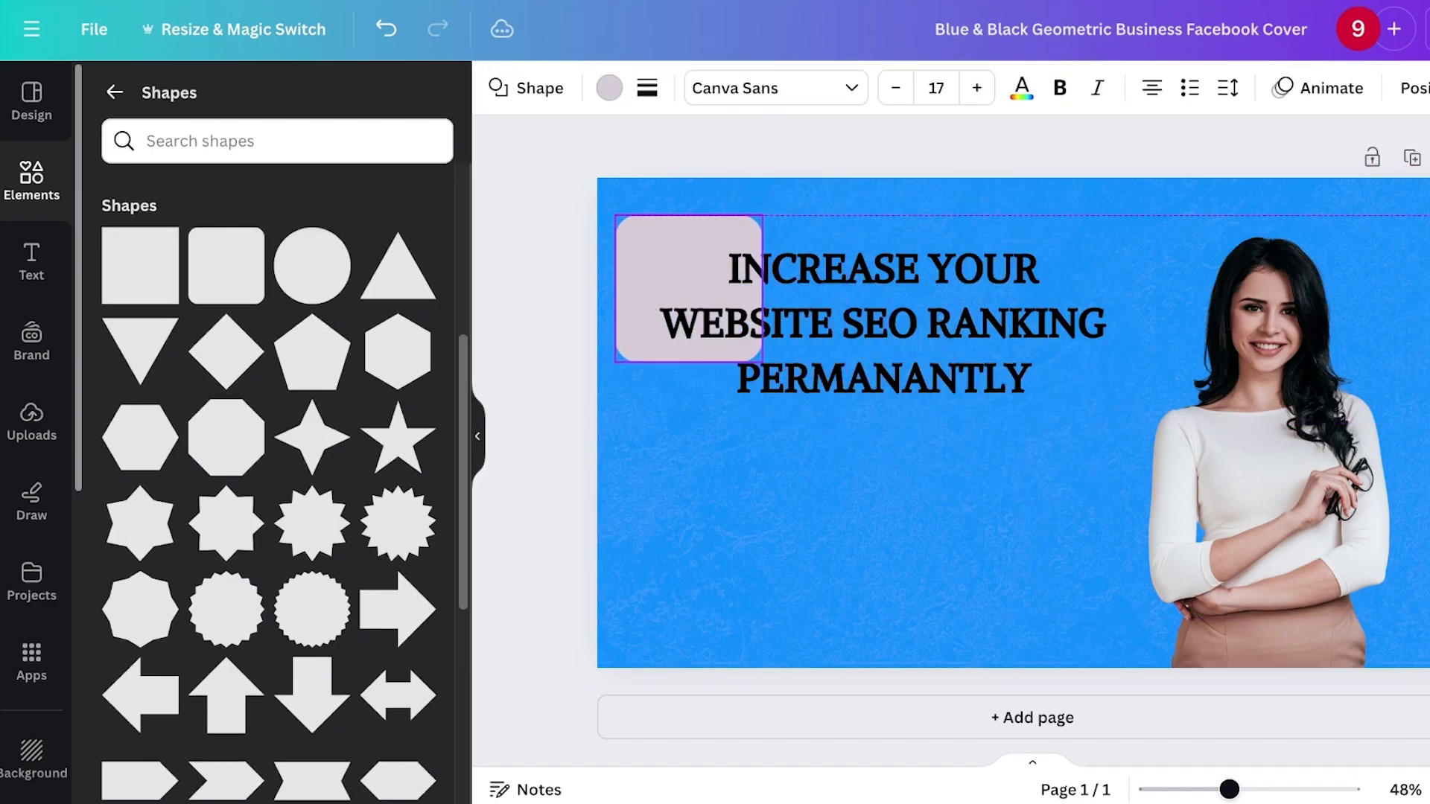
left_click_drag(775, 372, 1135, 431)
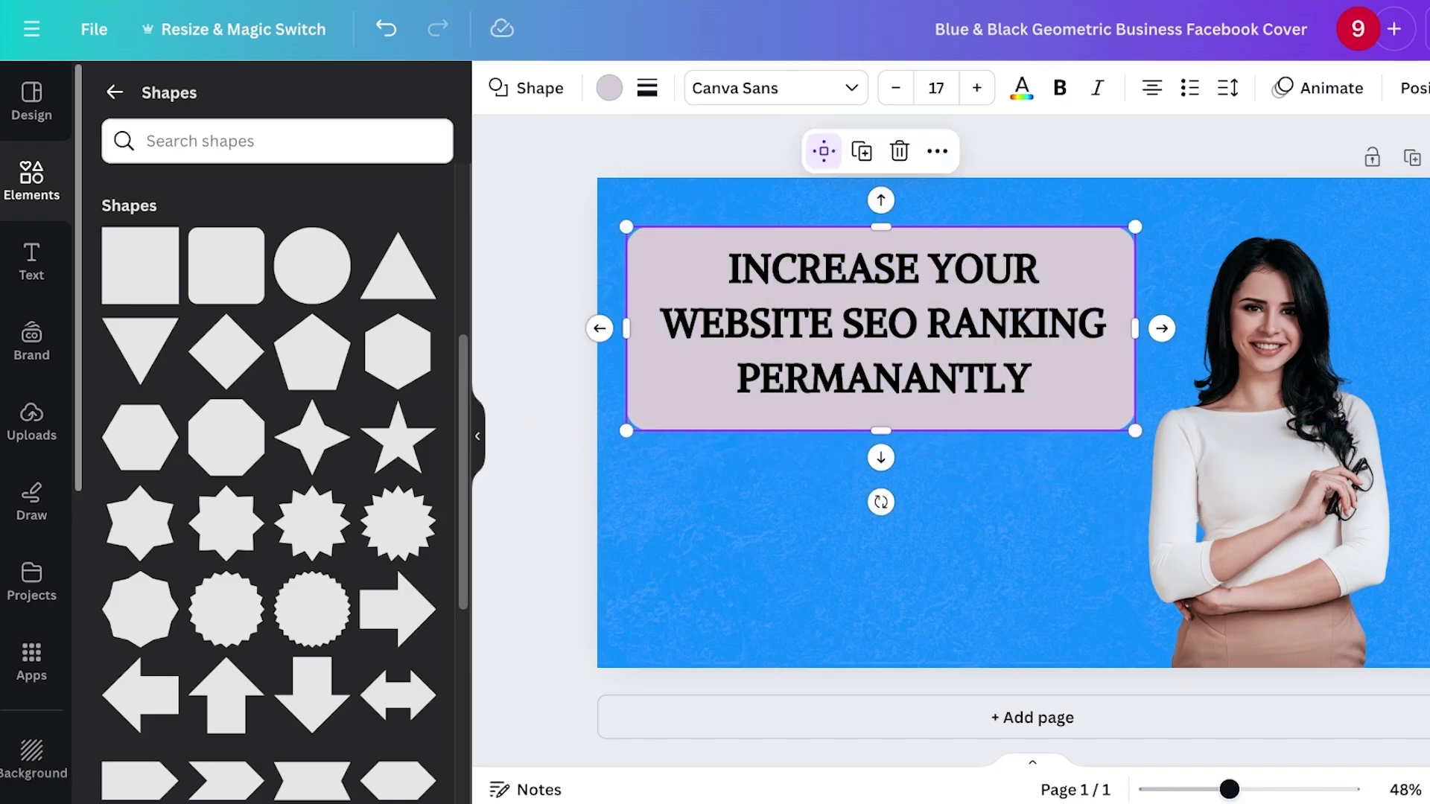
Step: Duplicate the rounded panel, shrink the copy, and centre it inside the original
key("ctrl+d")
left_click_drag(890, 337, 883, 329)
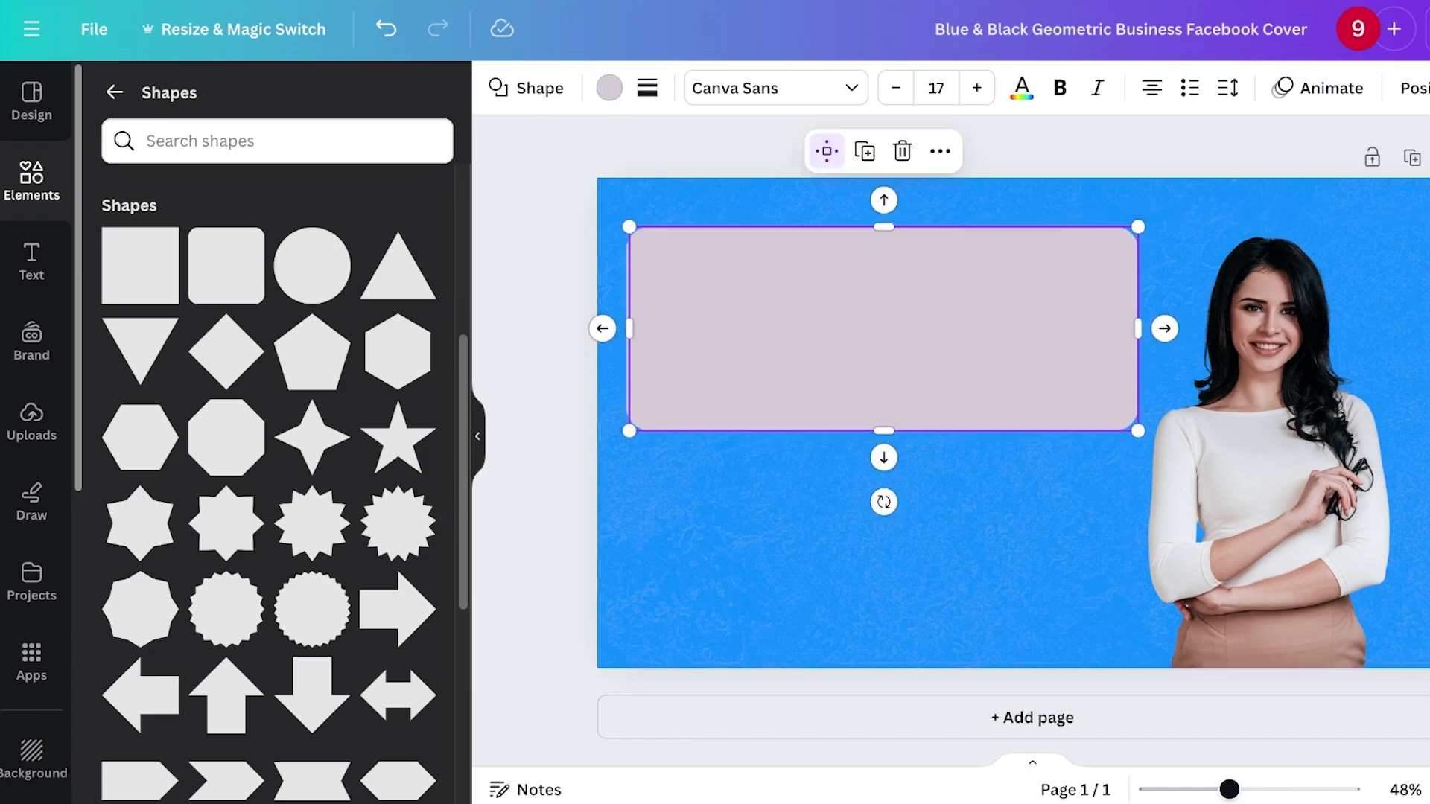
left_click_drag(1138, 430, 1080, 407)
left_click_drag(1091, 322, 1117, 333)
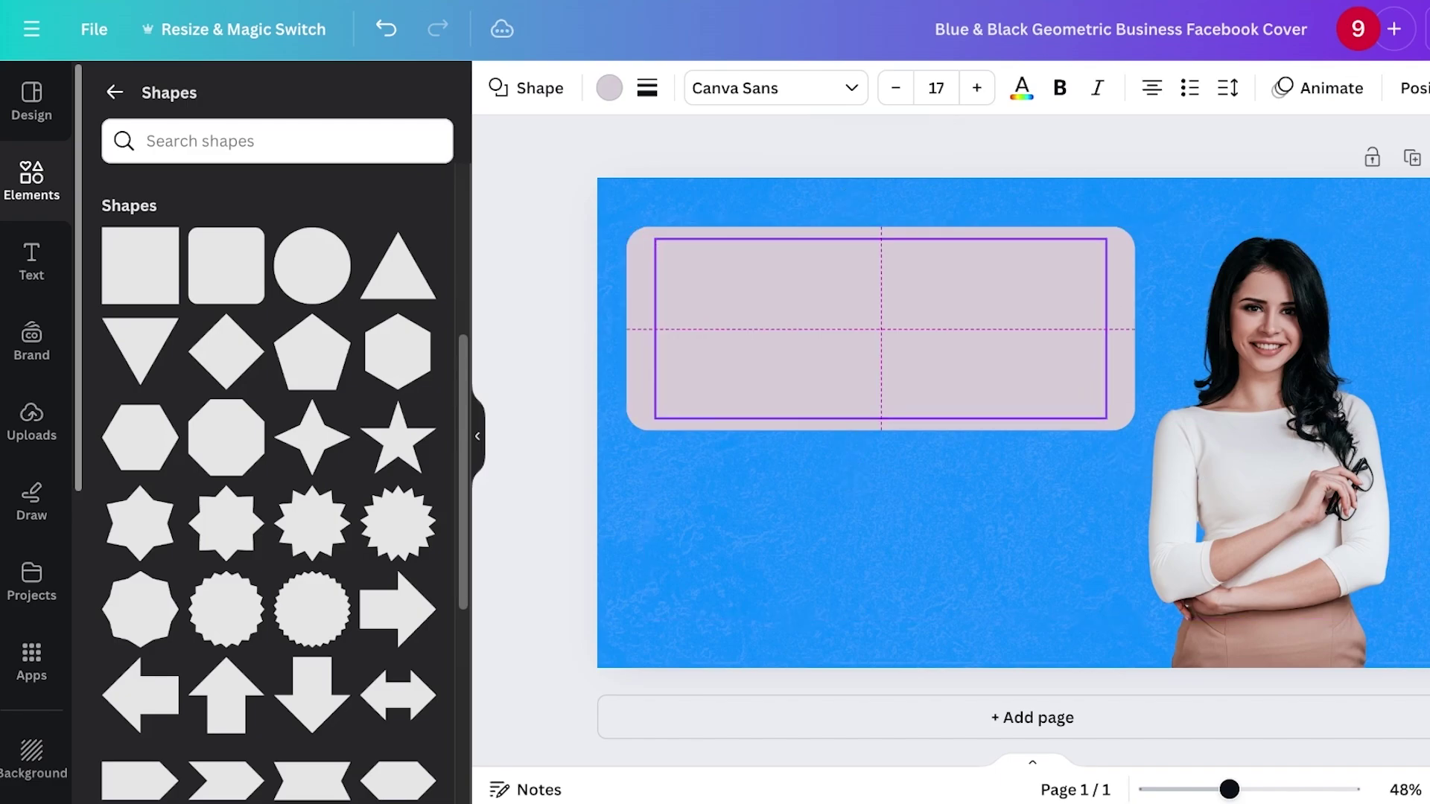
Step: Send the smaller rounded panel backward so it sits behind the heading text
left_click_drag(894, 356, 895, 356)
right_click(894, 356)
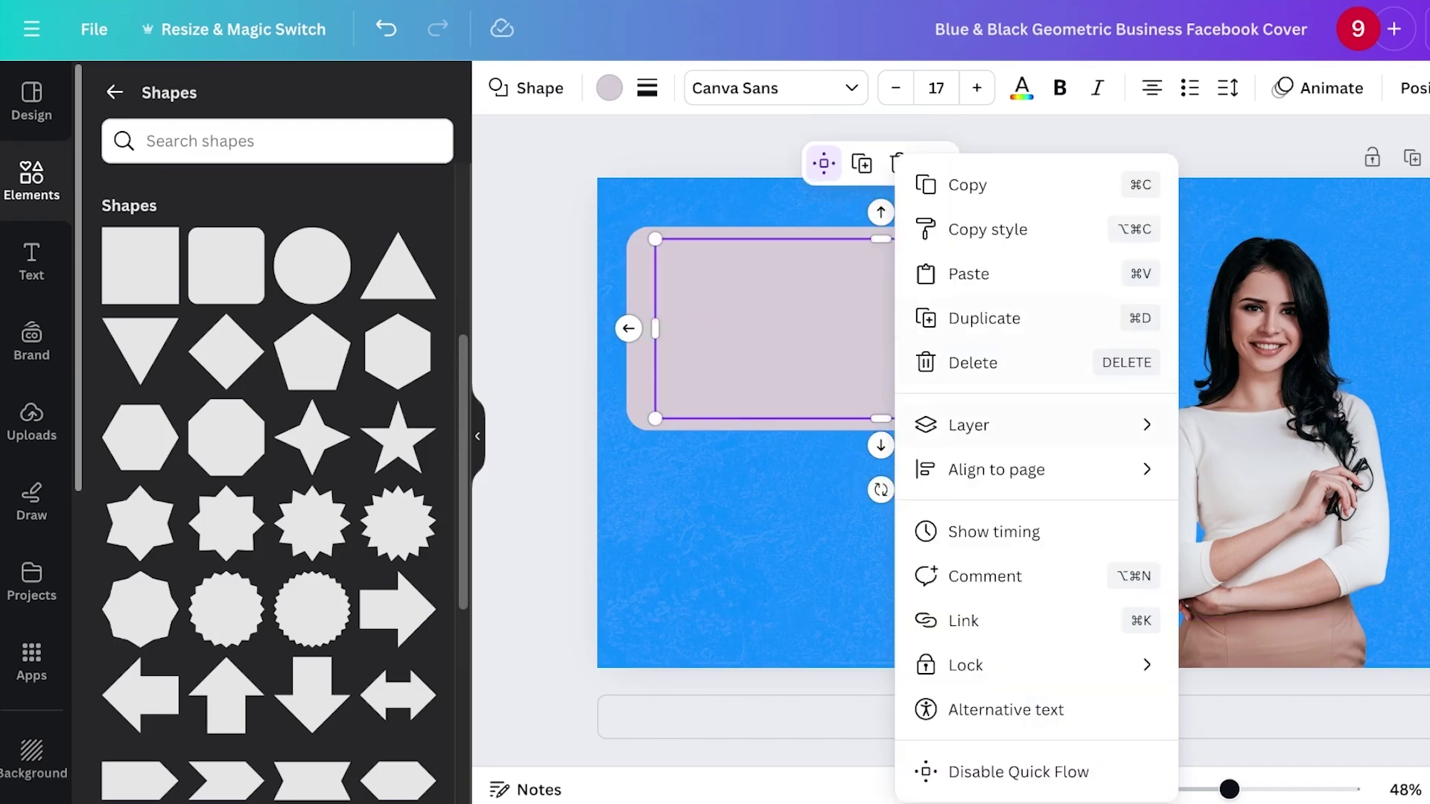
mouse_move(968, 425)
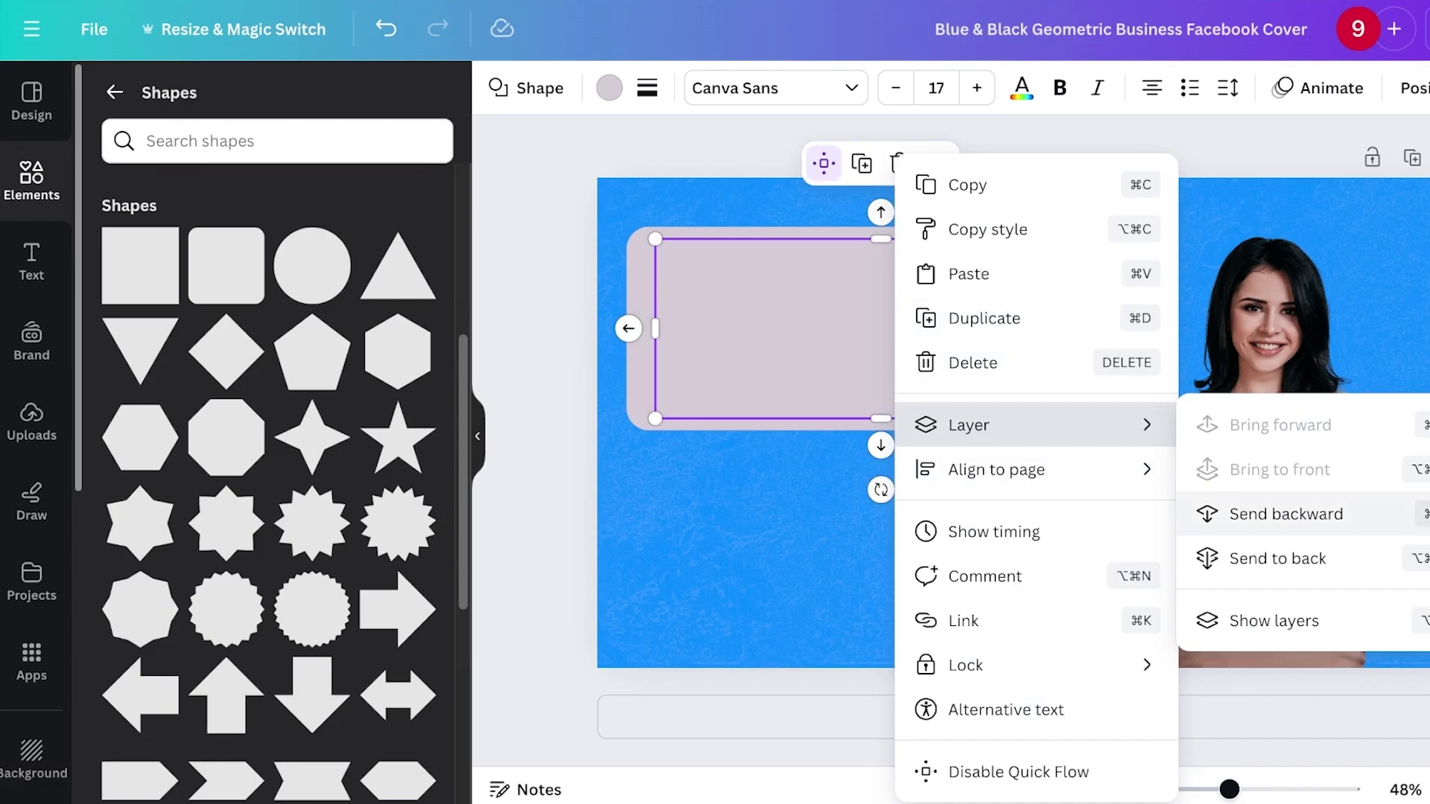
left_click(1286, 513)
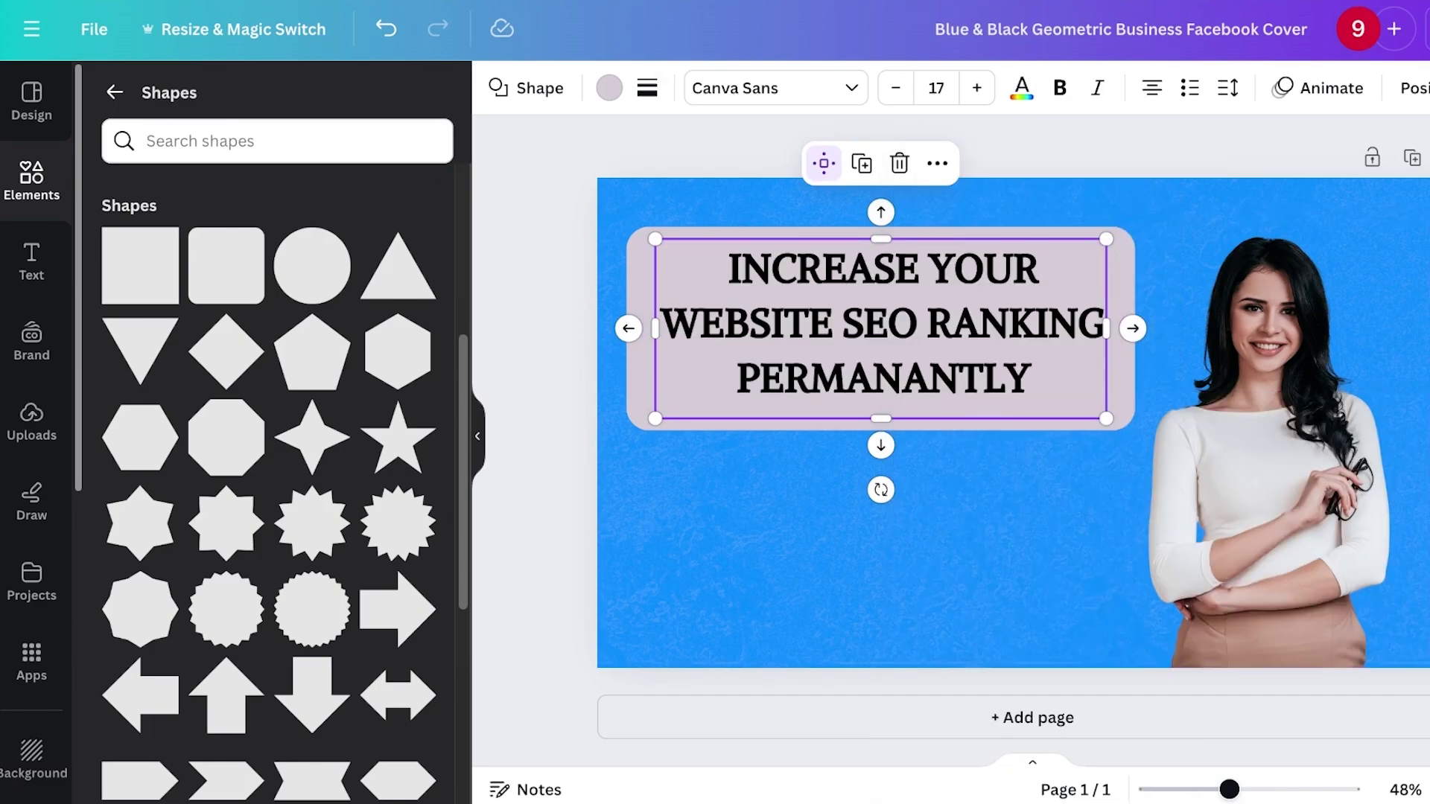
Step: Recolour the smaller inner panel with a custom white
left_click(610, 88)
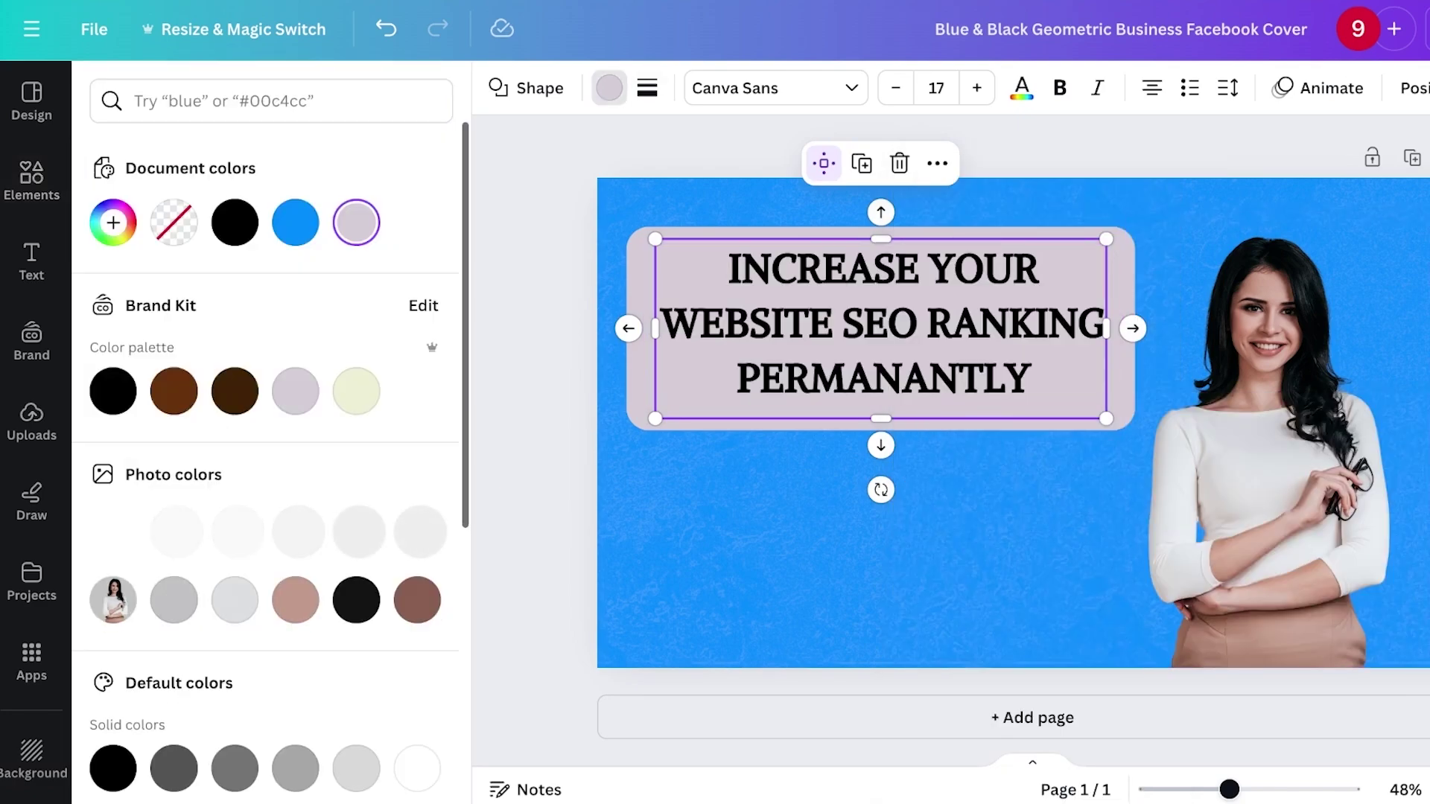
left_click(234, 600)
left_click(113, 222)
left_click_drag(156, 340, 107, 326)
left_click(752, 513)
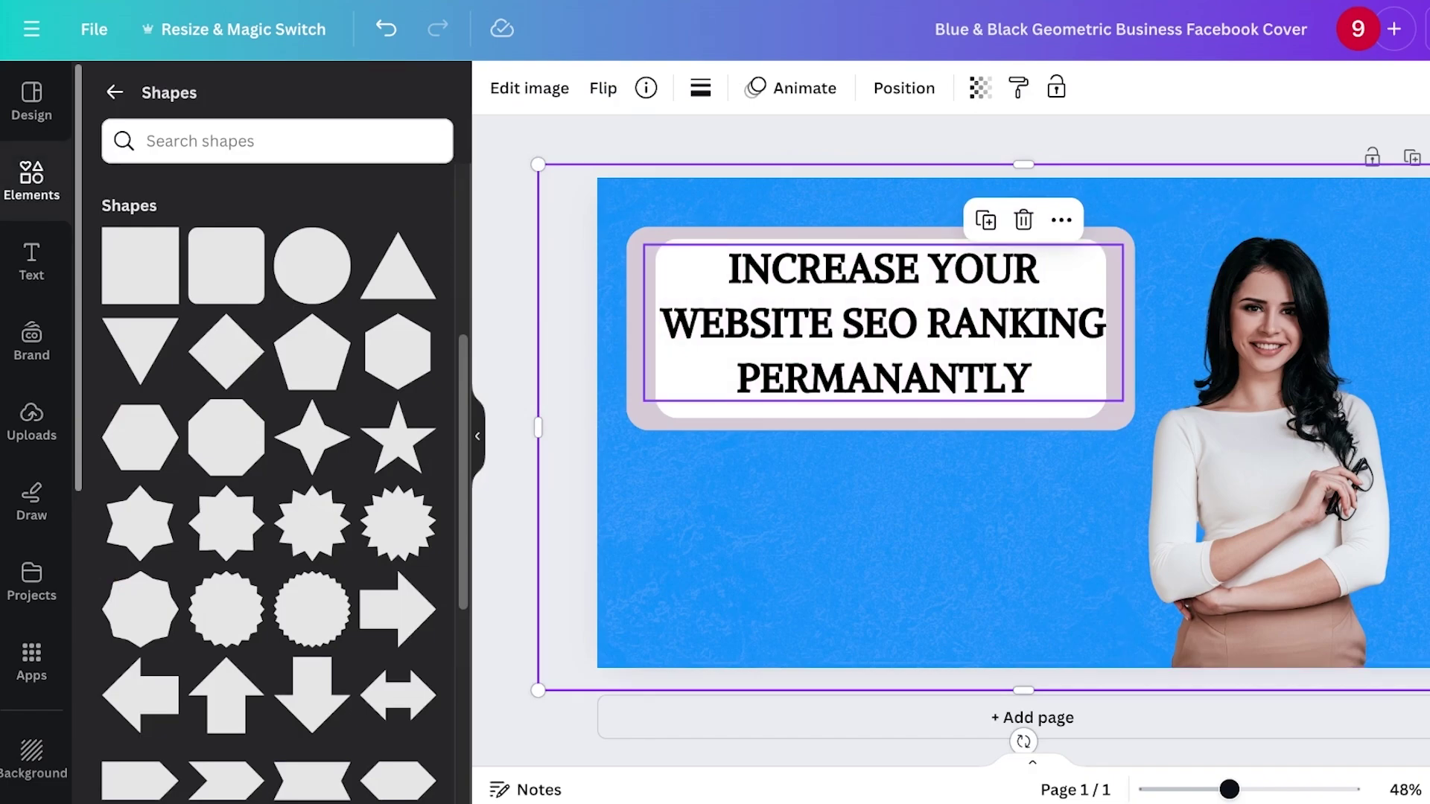
Step: Widen the white inner panel slightly on both sides so the heading fits within it
left_click(1129, 329)
left_click(1072, 409)
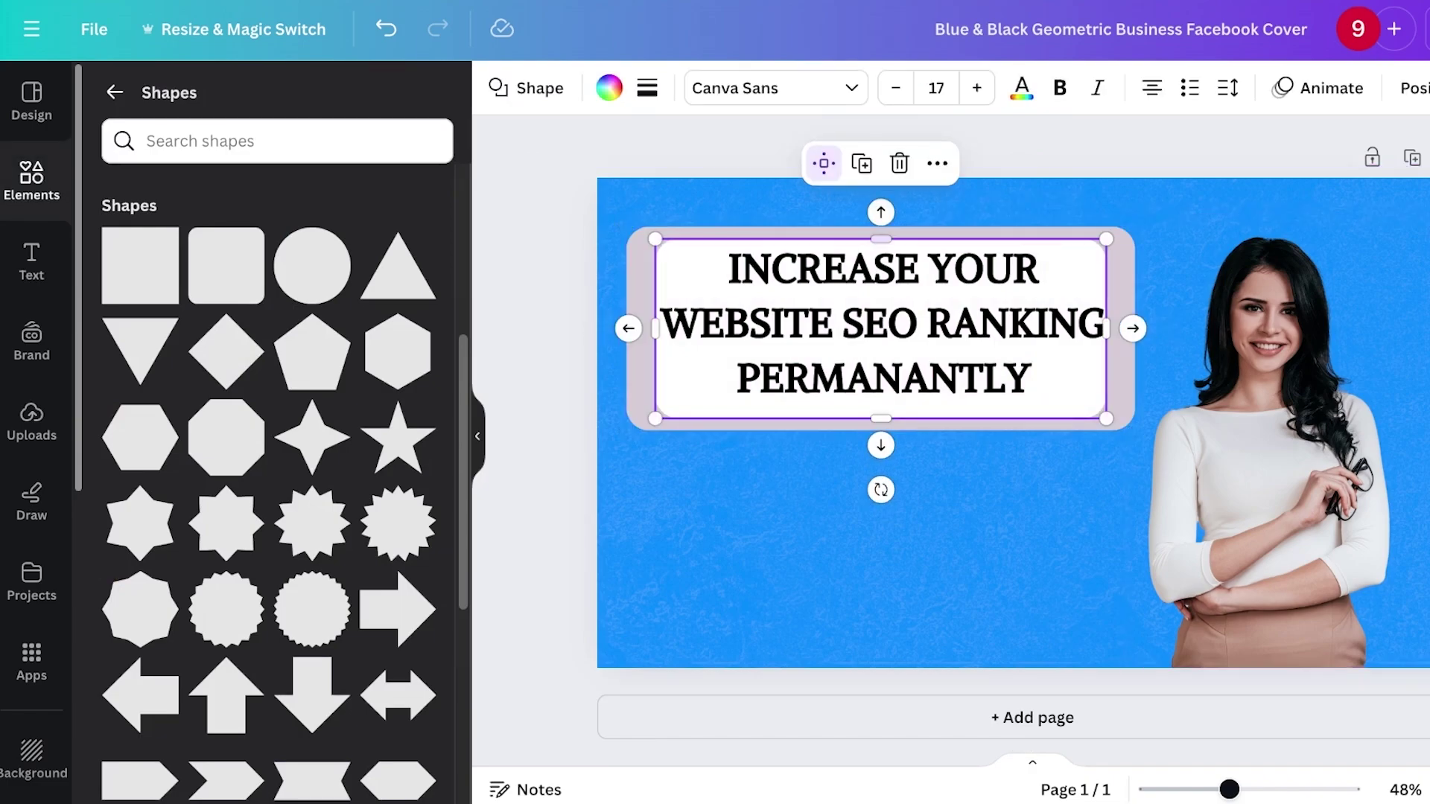
left_click_drag(1106, 328, 1115, 329)
left_click_drag(656, 328, 647, 328)
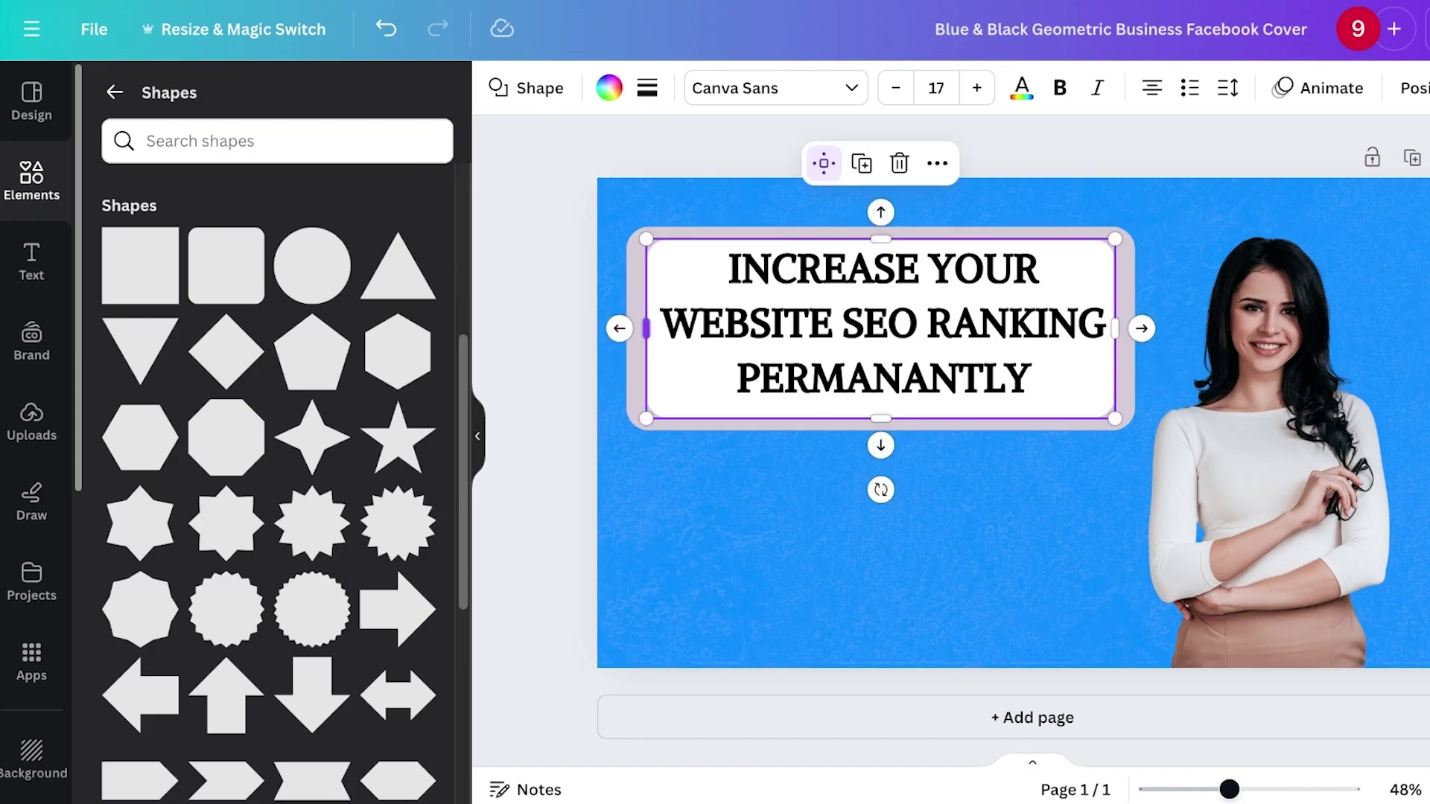
Step: Recolour the outer rounded panel with the near-black photo colour so it frames the white panel
left_click(615, 356)
left_click(635, 350)
left_click(609, 88)
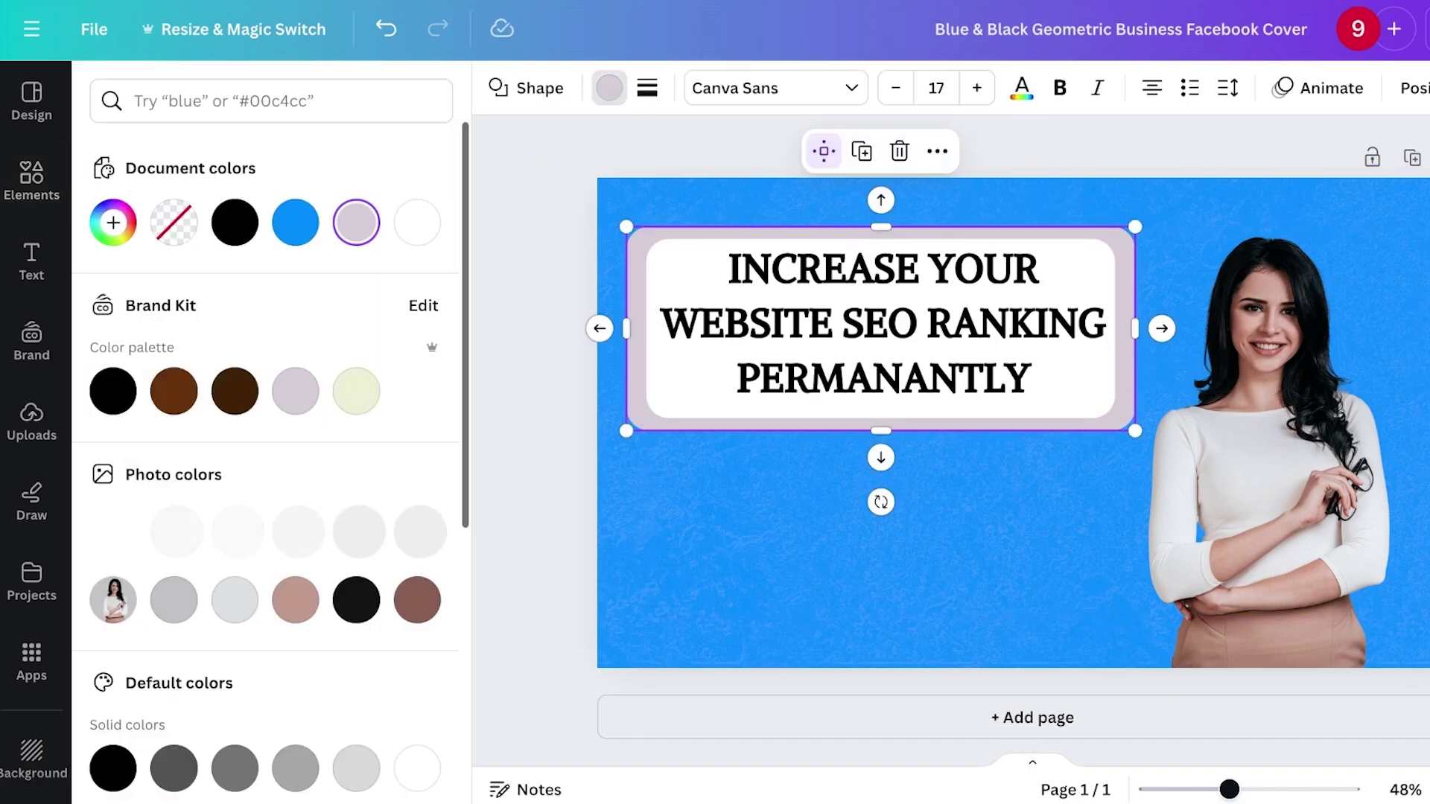
left_click(295, 221)
left_click(356, 599)
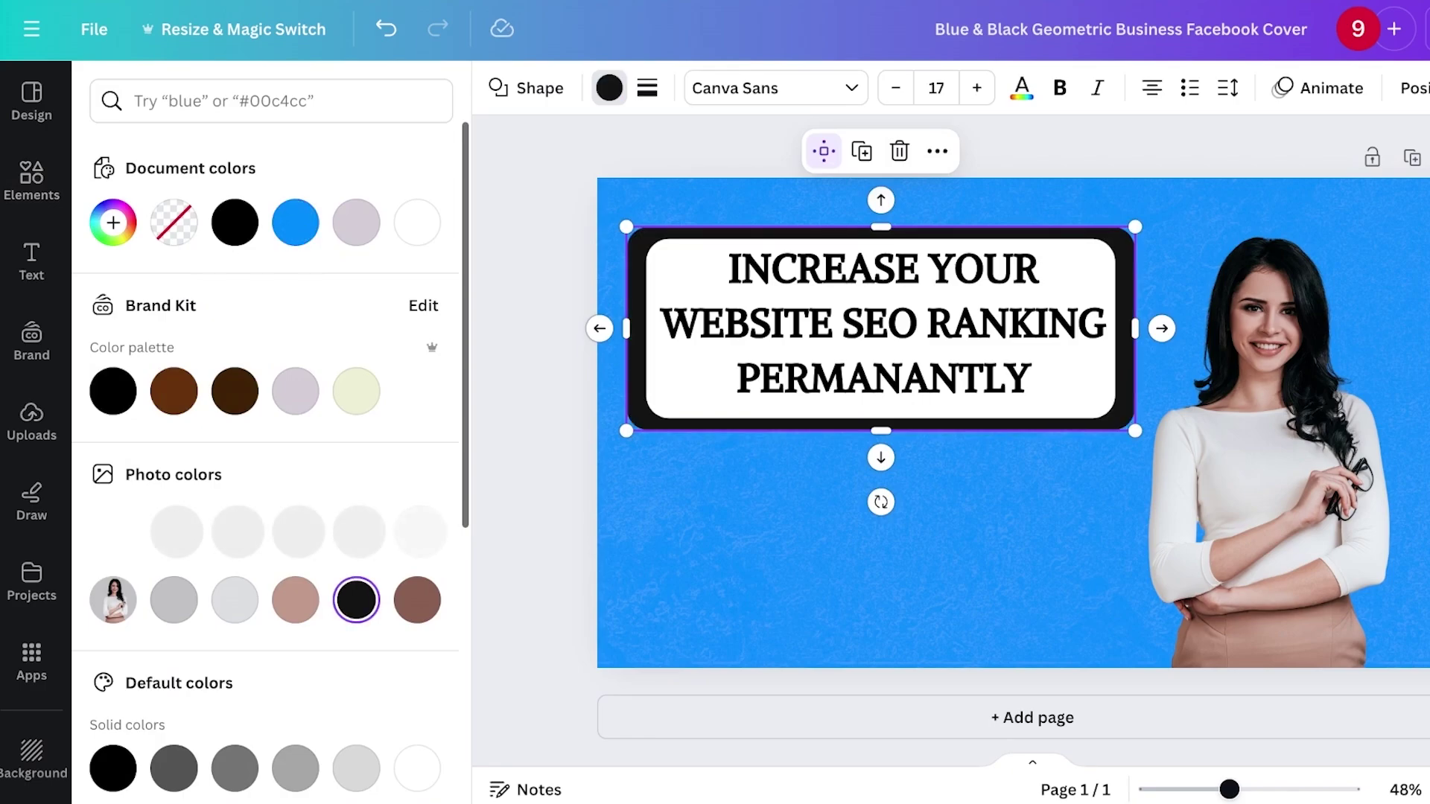
left_click(878, 551)
left_click(514, 461)
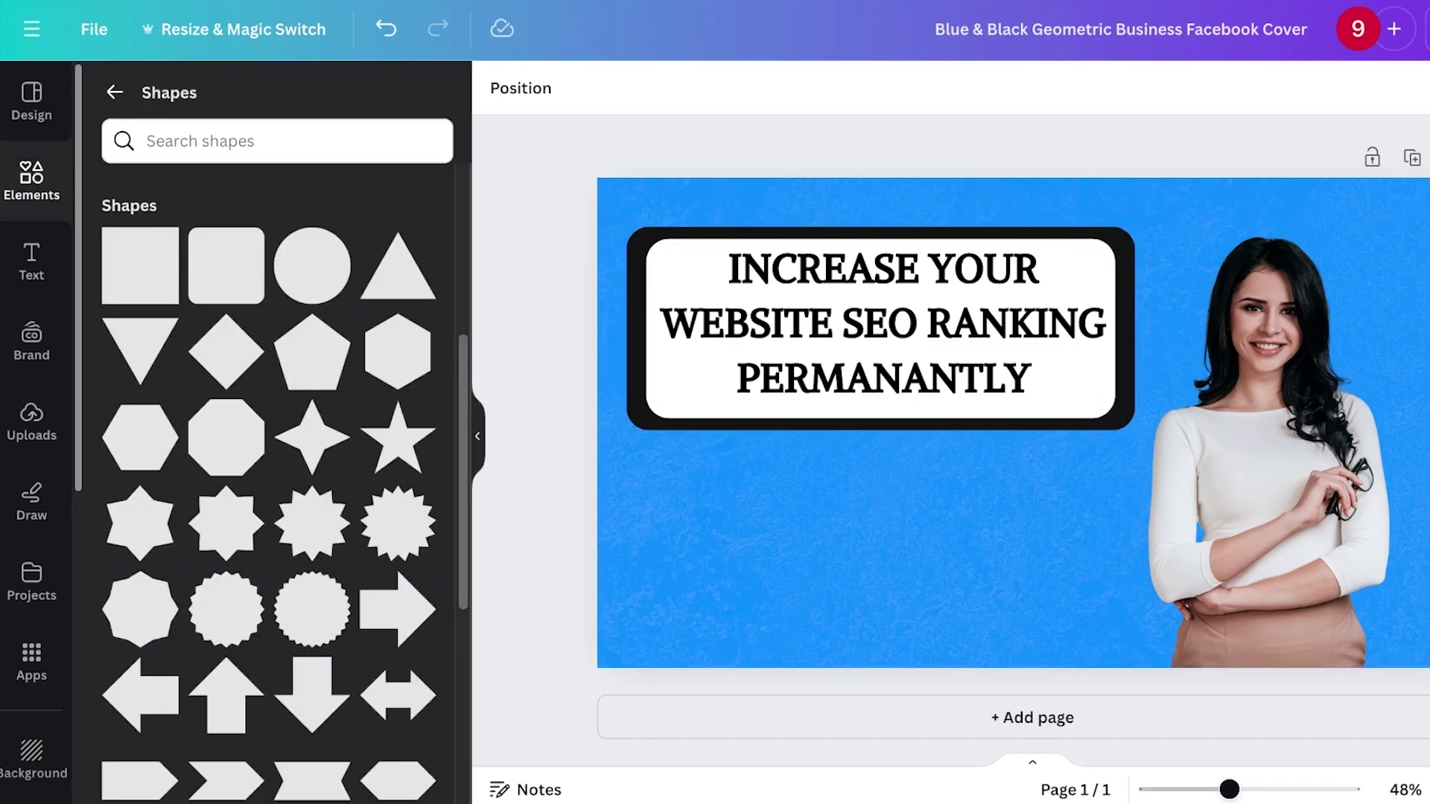
Step: Add a second heading reading "20+ BACKLINKS" and place it below the framed panel
left_click(31, 261)
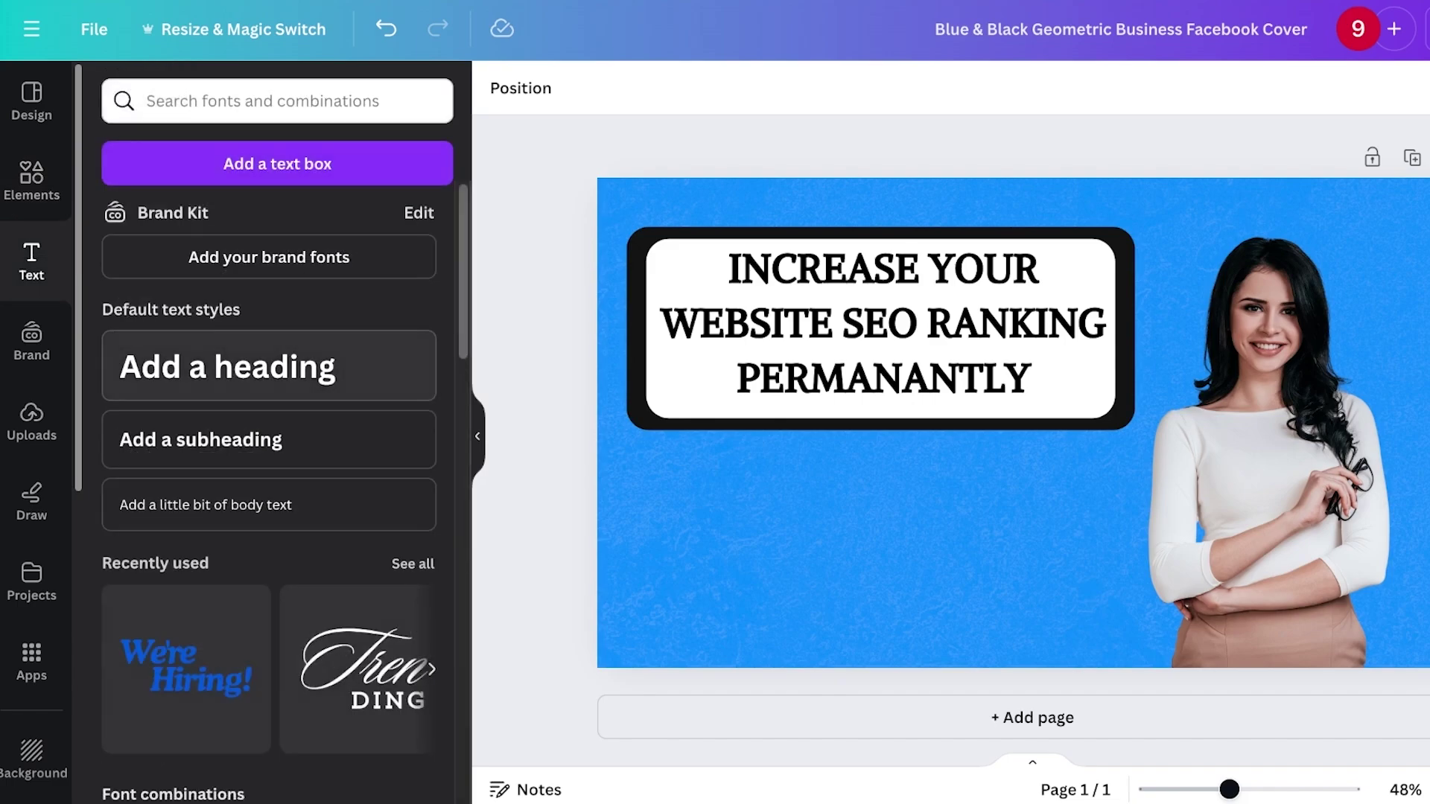
left_click(269, 367)
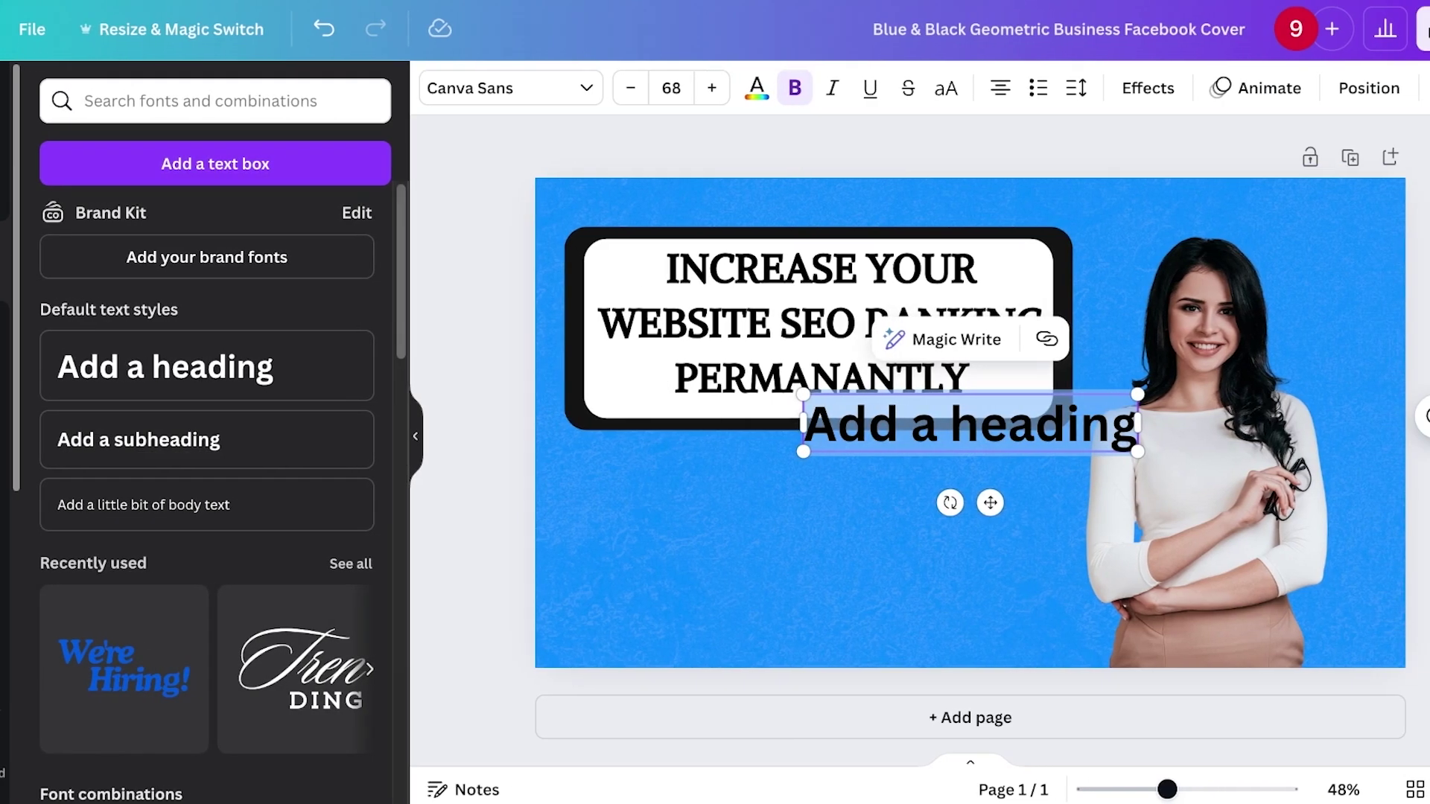
type("20+")
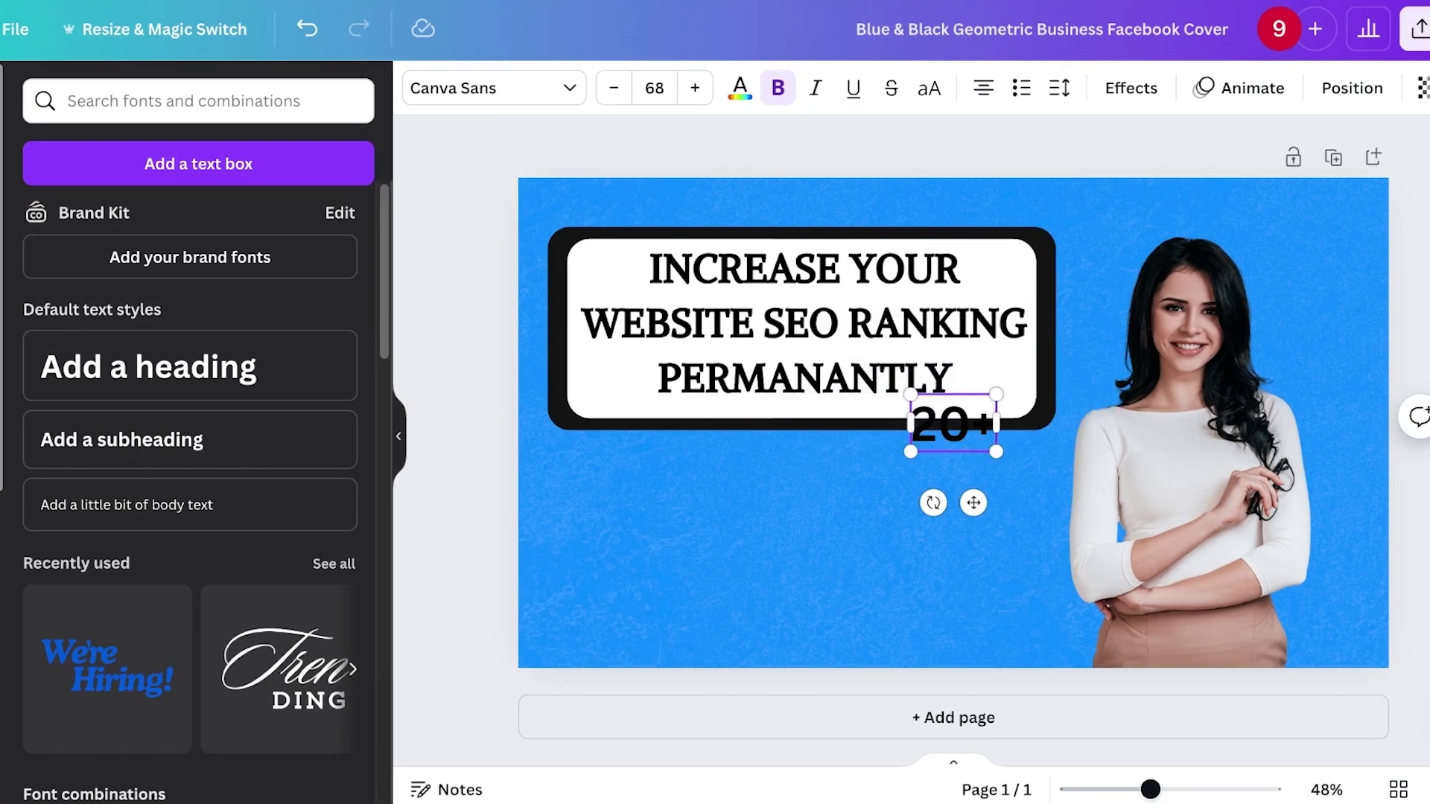
type(" BACKLINKS")
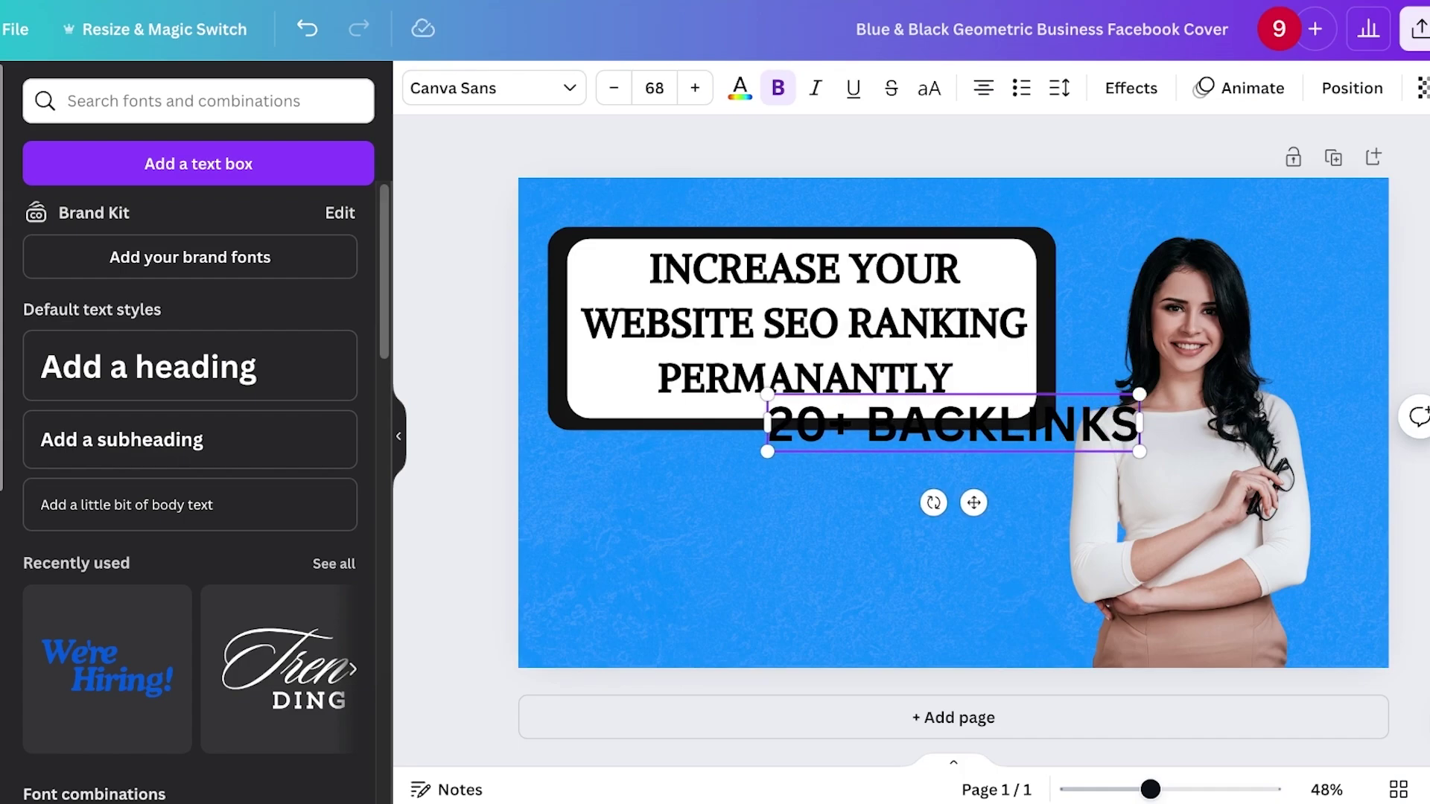
left_click(1150, 495)
left_click_drag(998, 424, 833, 504)
Step: Try the Hollow text effect with thickness 60 on the "20+ BACKLINKS" text
left_click(1130, 87)
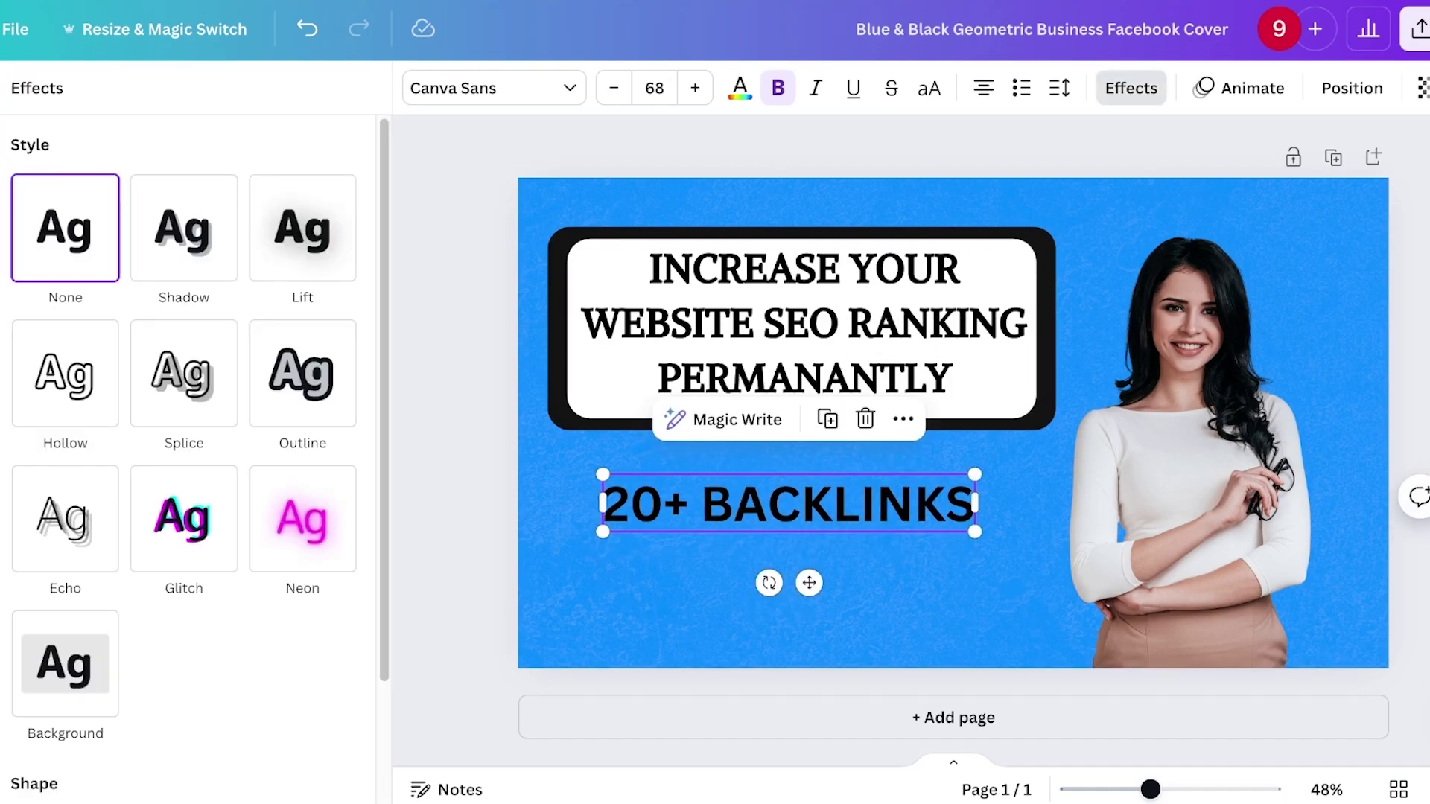
left_click(65, 373)
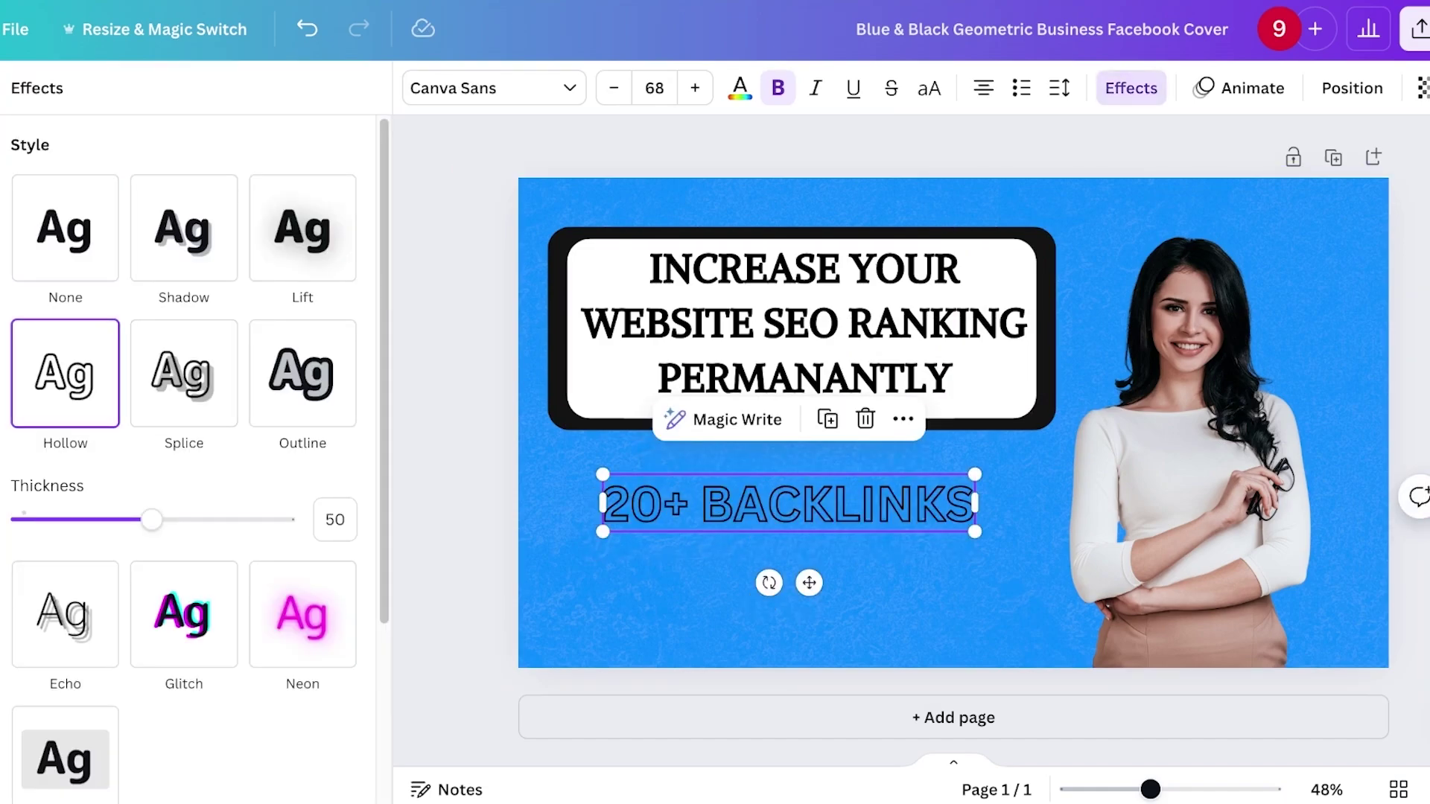
scroll(186, 447, "down", 3)
left_click_drag(146, 297, 178, 297)
scroll(177, 297, "down", 1)
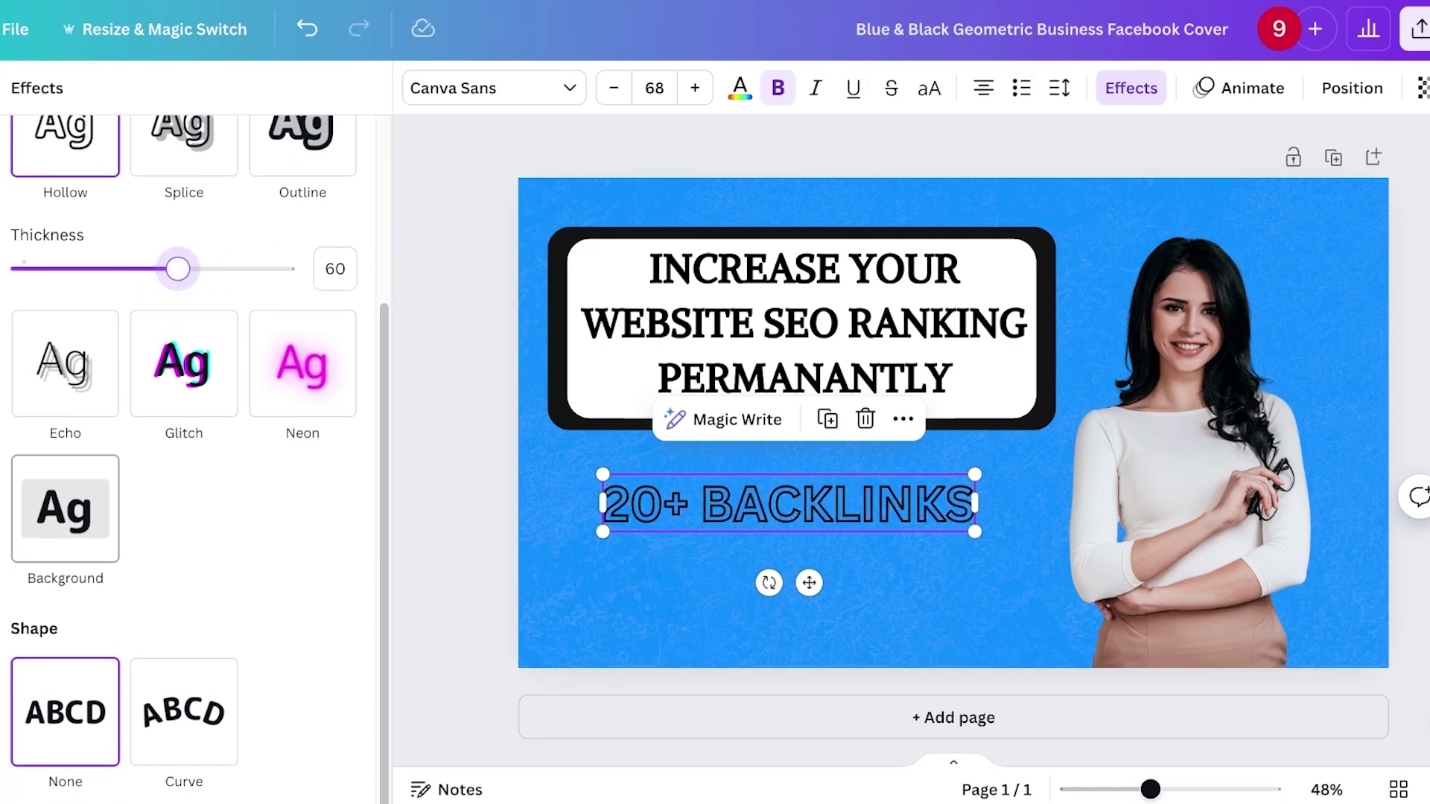
scroll(65, 509, "up", 3)
Step: Apply the Outline effect to "20+ BACKLINKS", thicken the outline, and colour it near-black
left_click(302, 367)
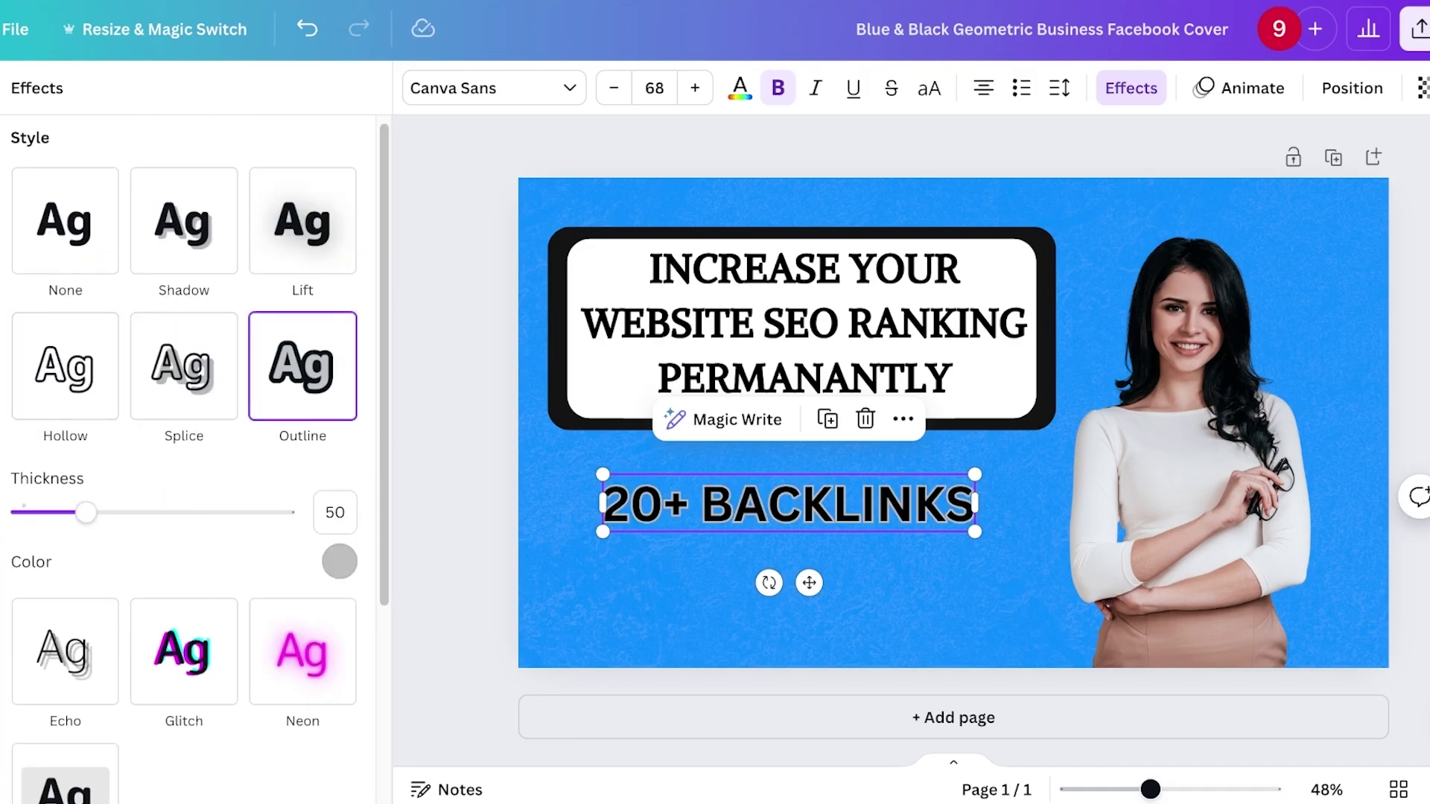
left_click_drag(86, 512, 170, 513)
left_click(340, 562)
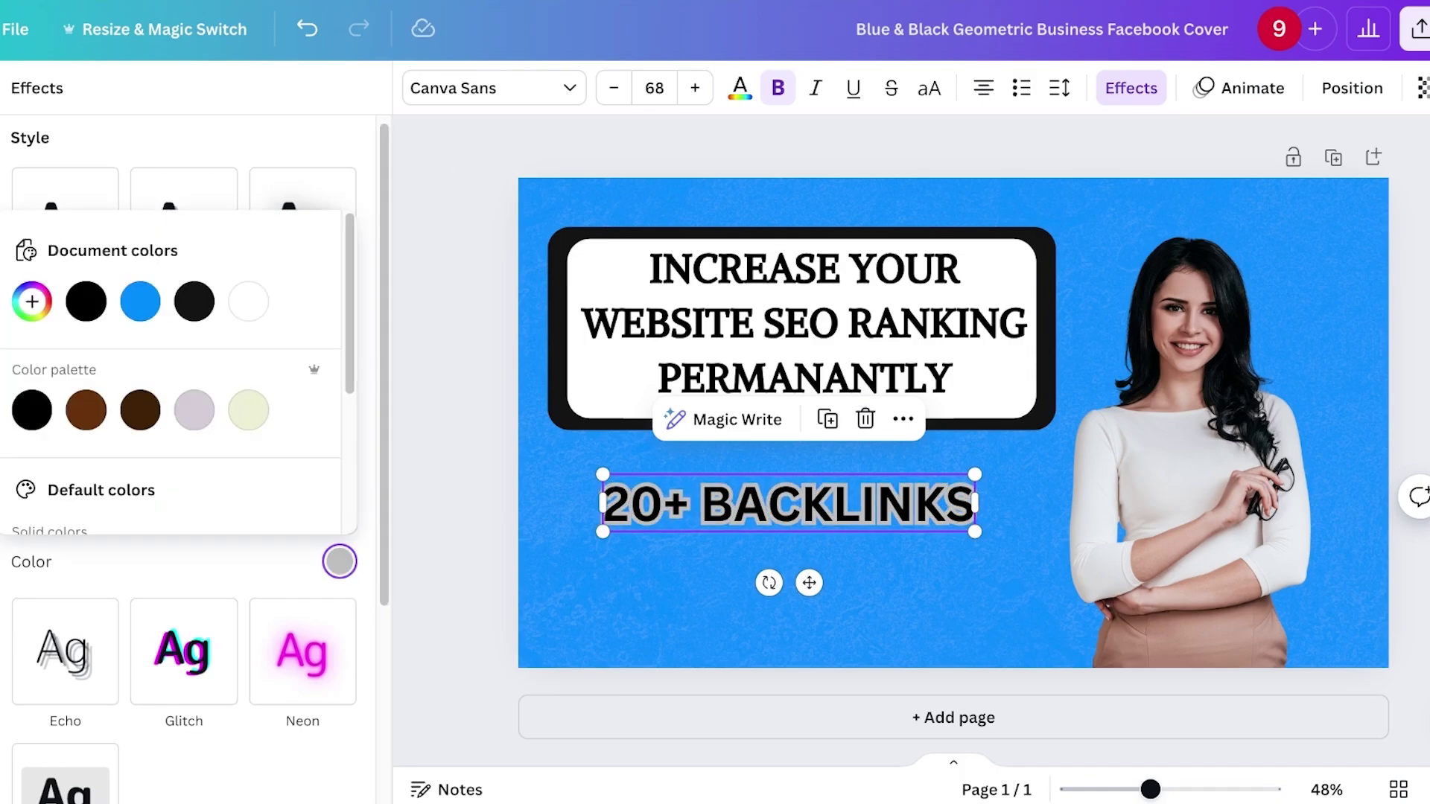
left_click(193, 301)
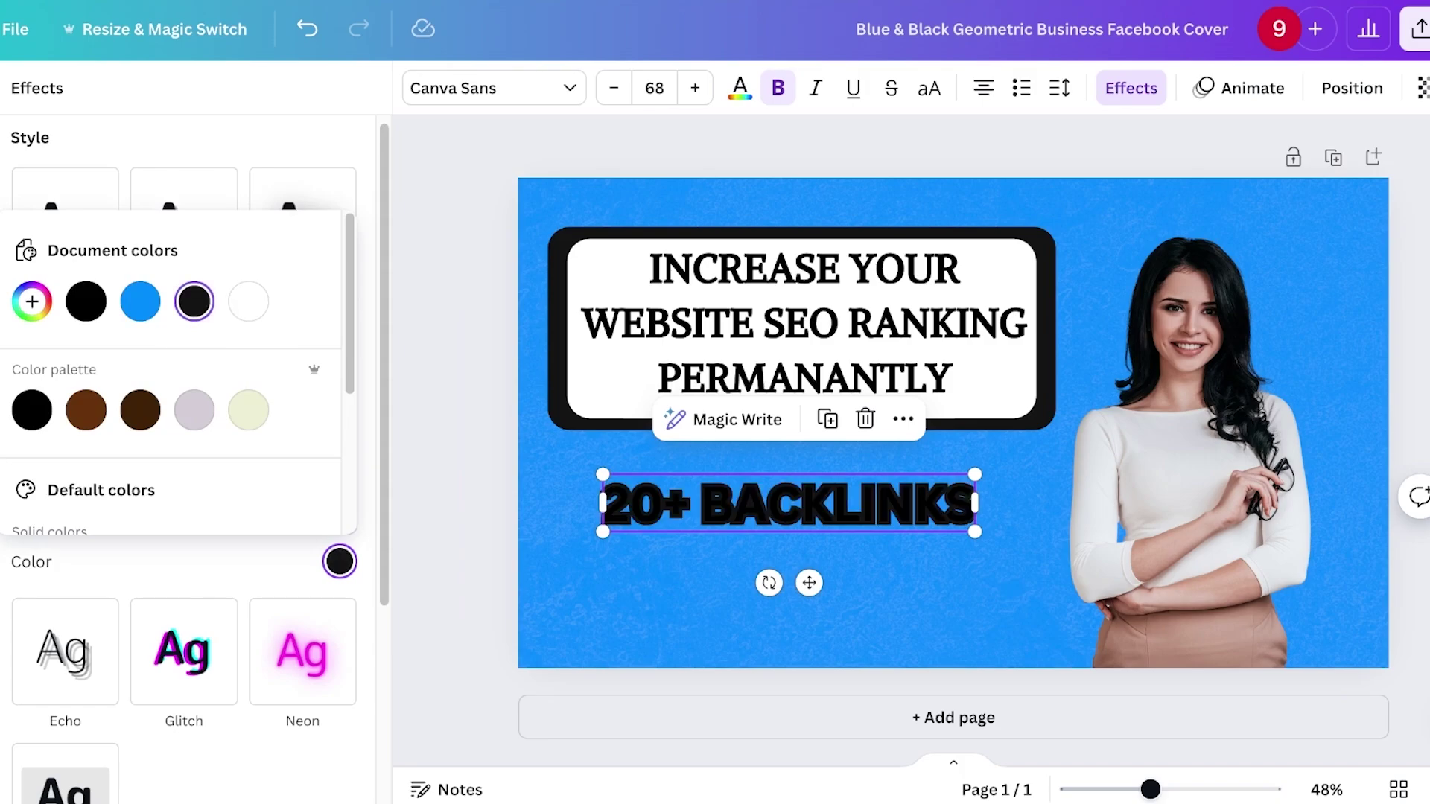
Step: Change the fill colour of the "20+ BACKLINKS" text to white
left_click(740, 88)
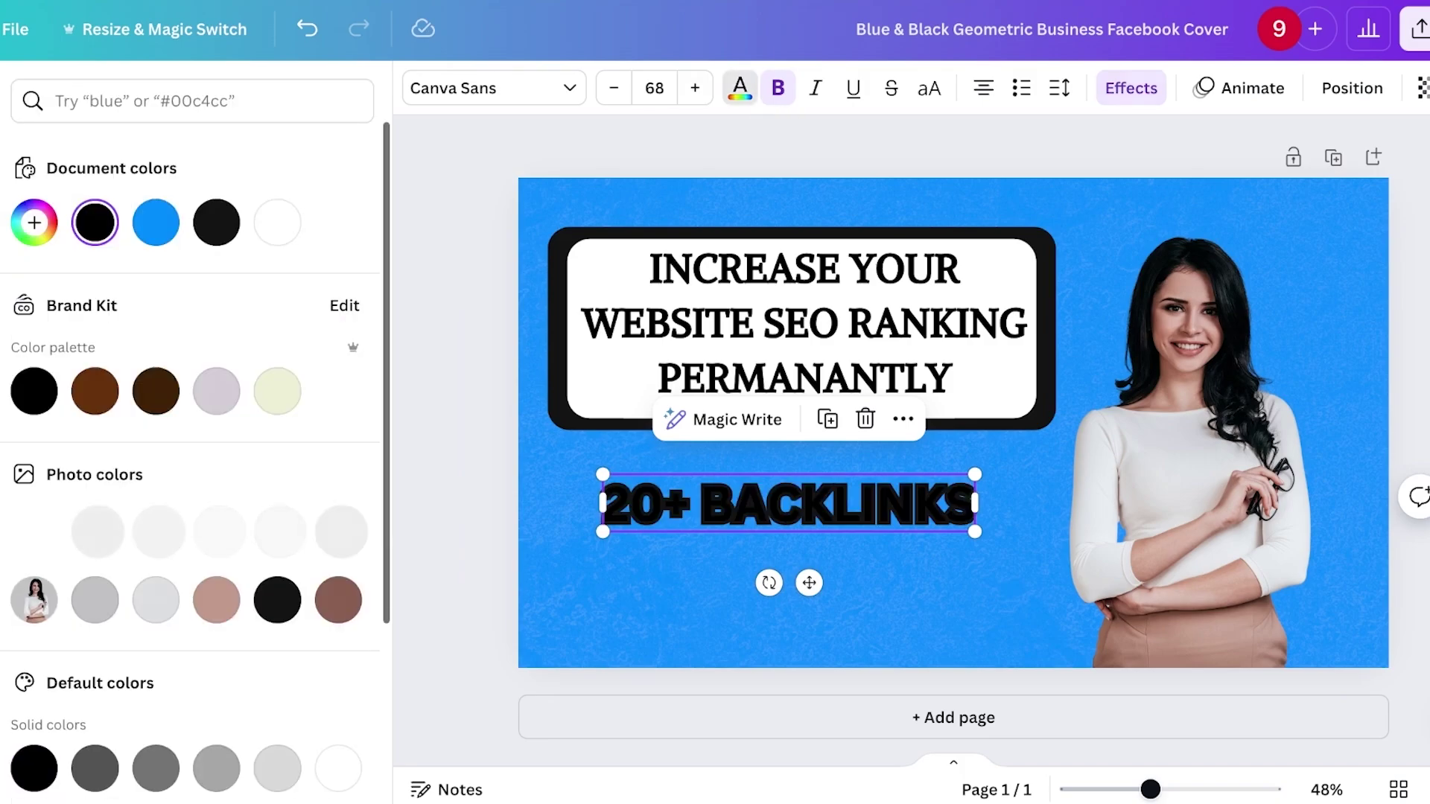
left_click(277, 221)
left_click(857, 603)
left_click(790, 505)
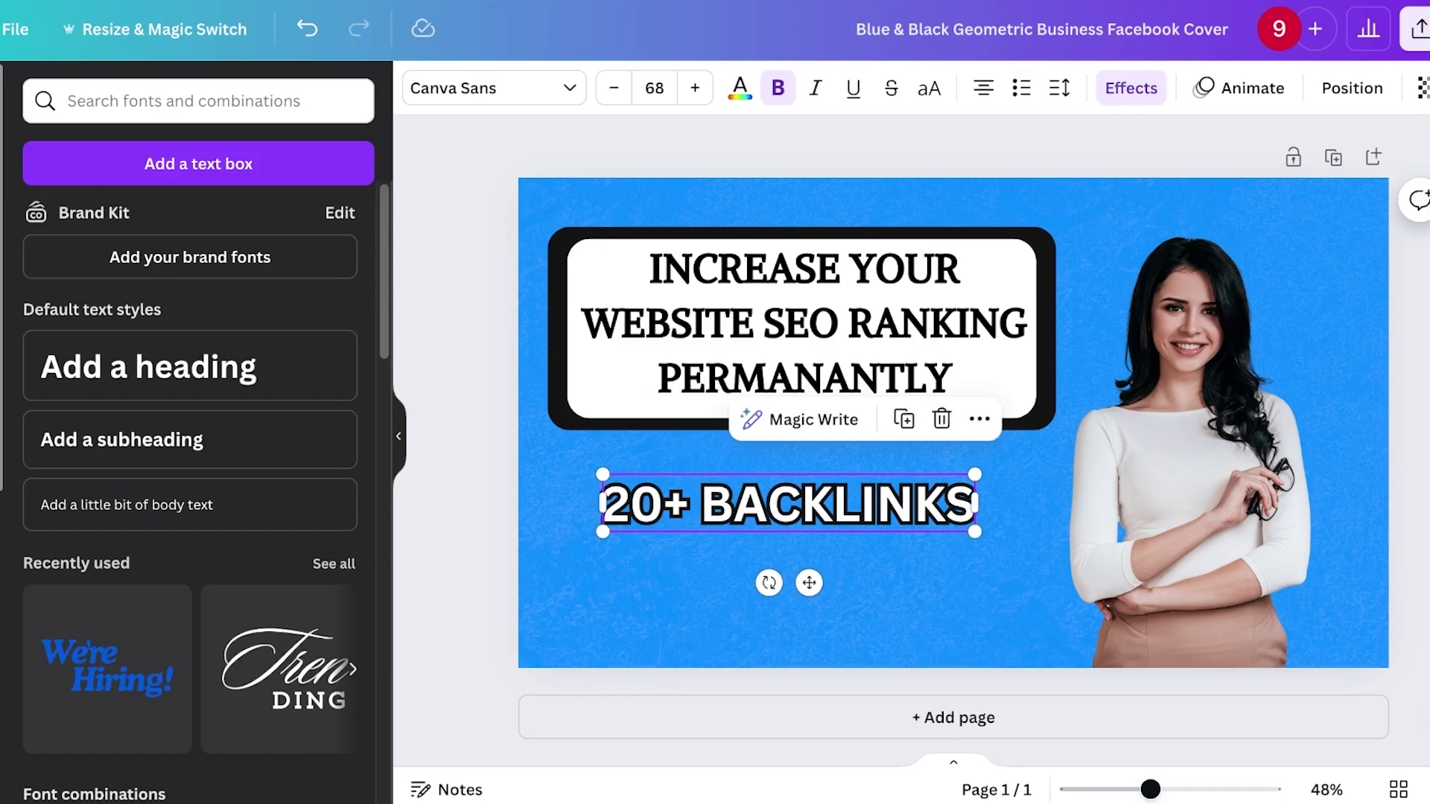
left_click(857, 604)
Step: Duplicate the "20+ BACKLINKS" text, change the copy to "PERMANANT SEO!", and position it slightly lower beneath the original
left_click(789, 504)
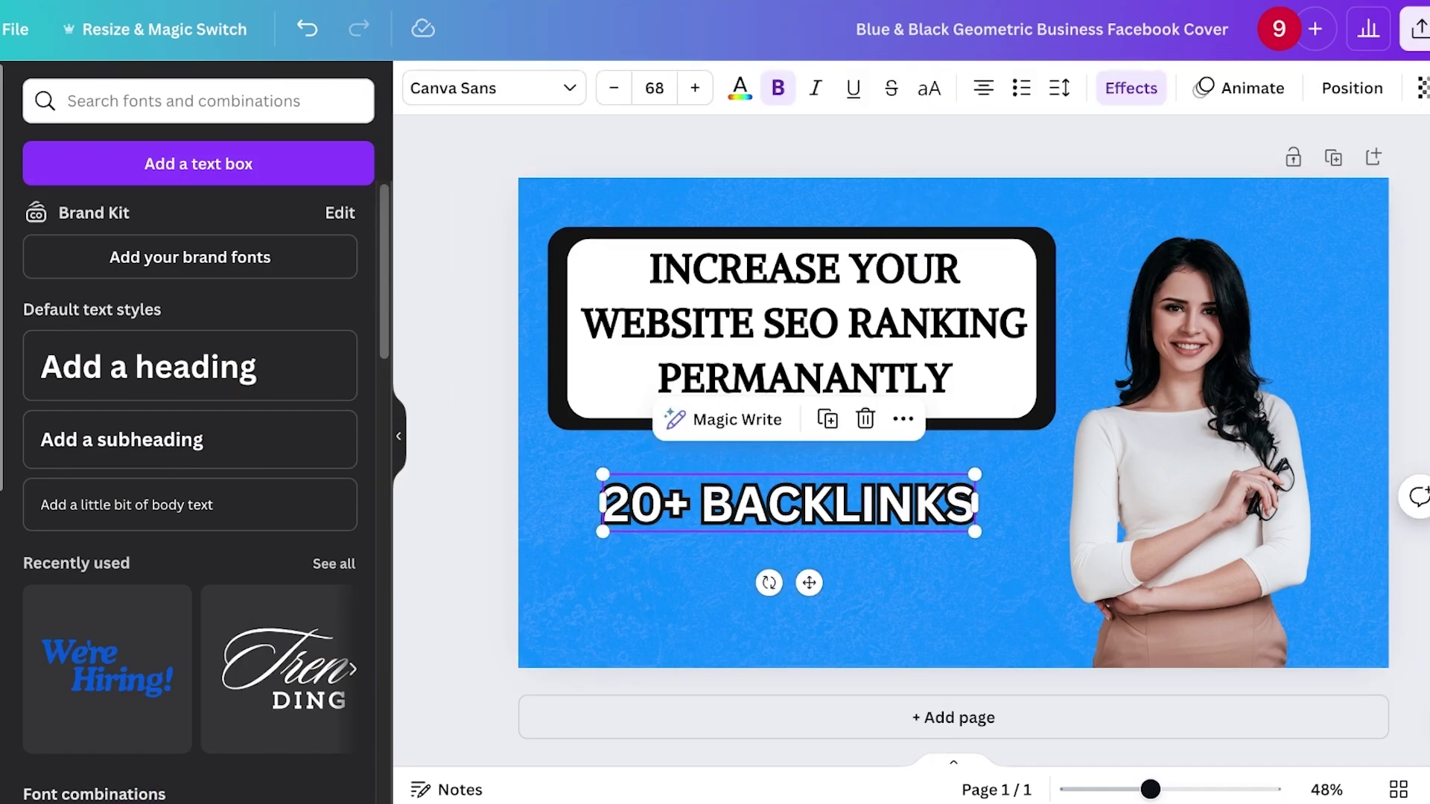
key("ctrl+d")
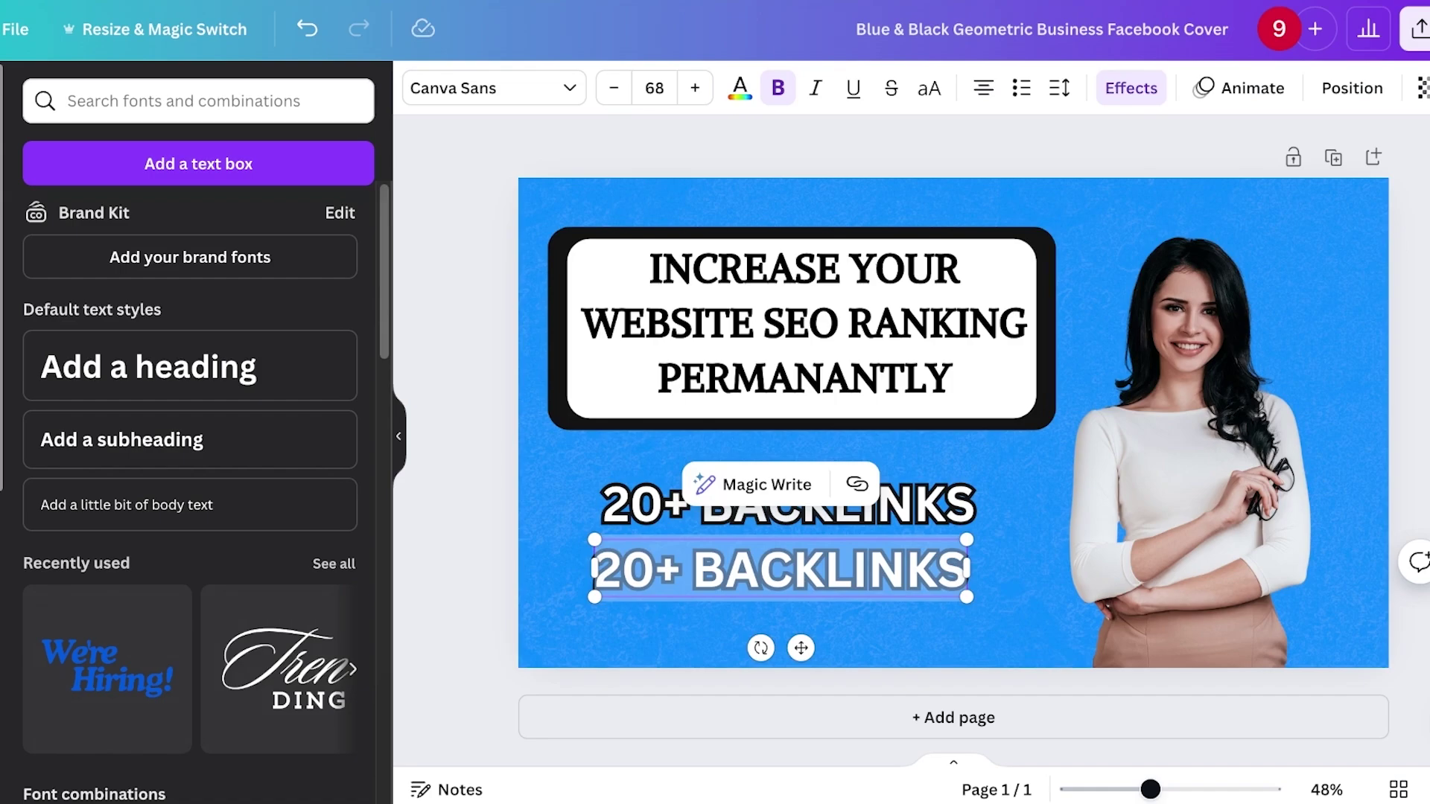
type("PERMAN")
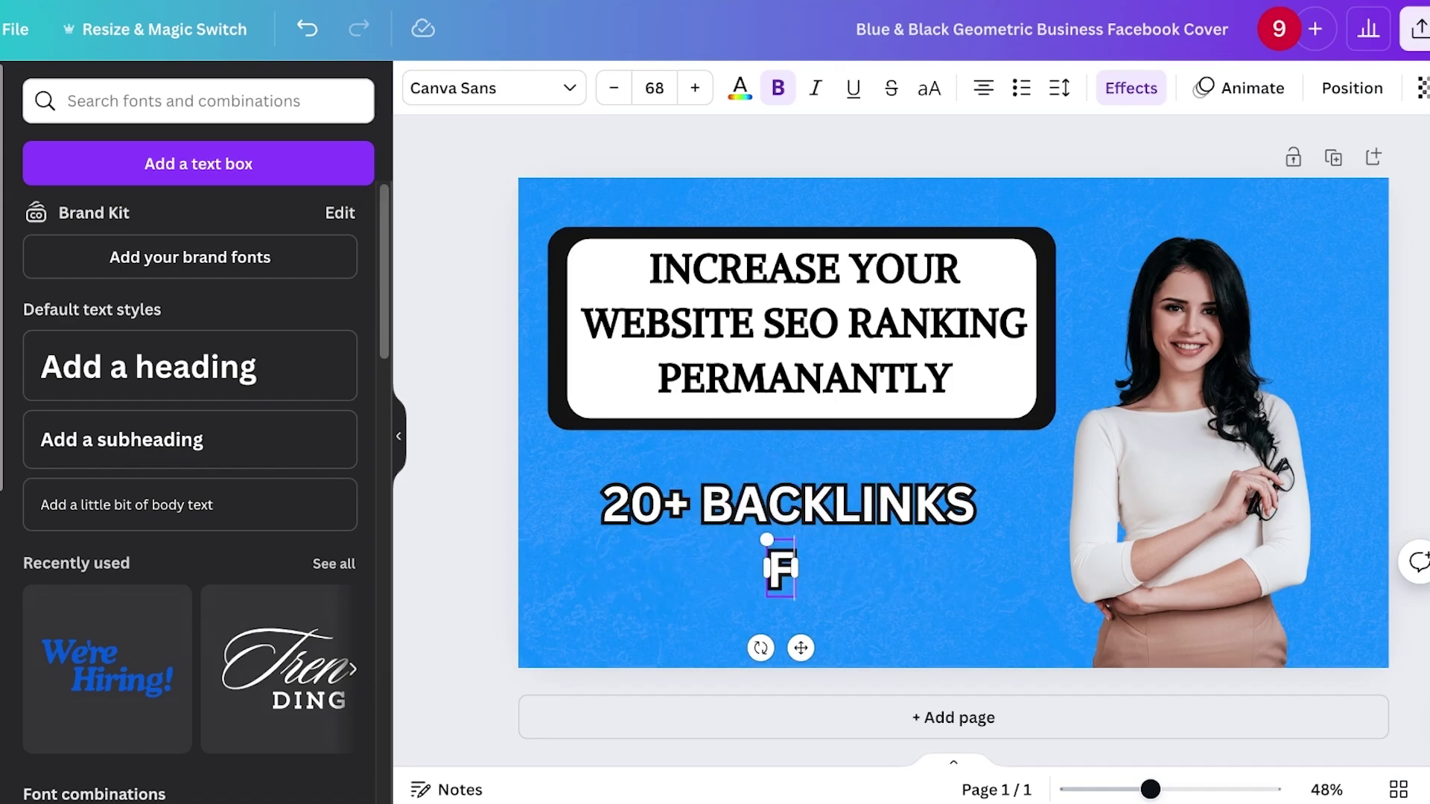
type("ANT SEO IN")
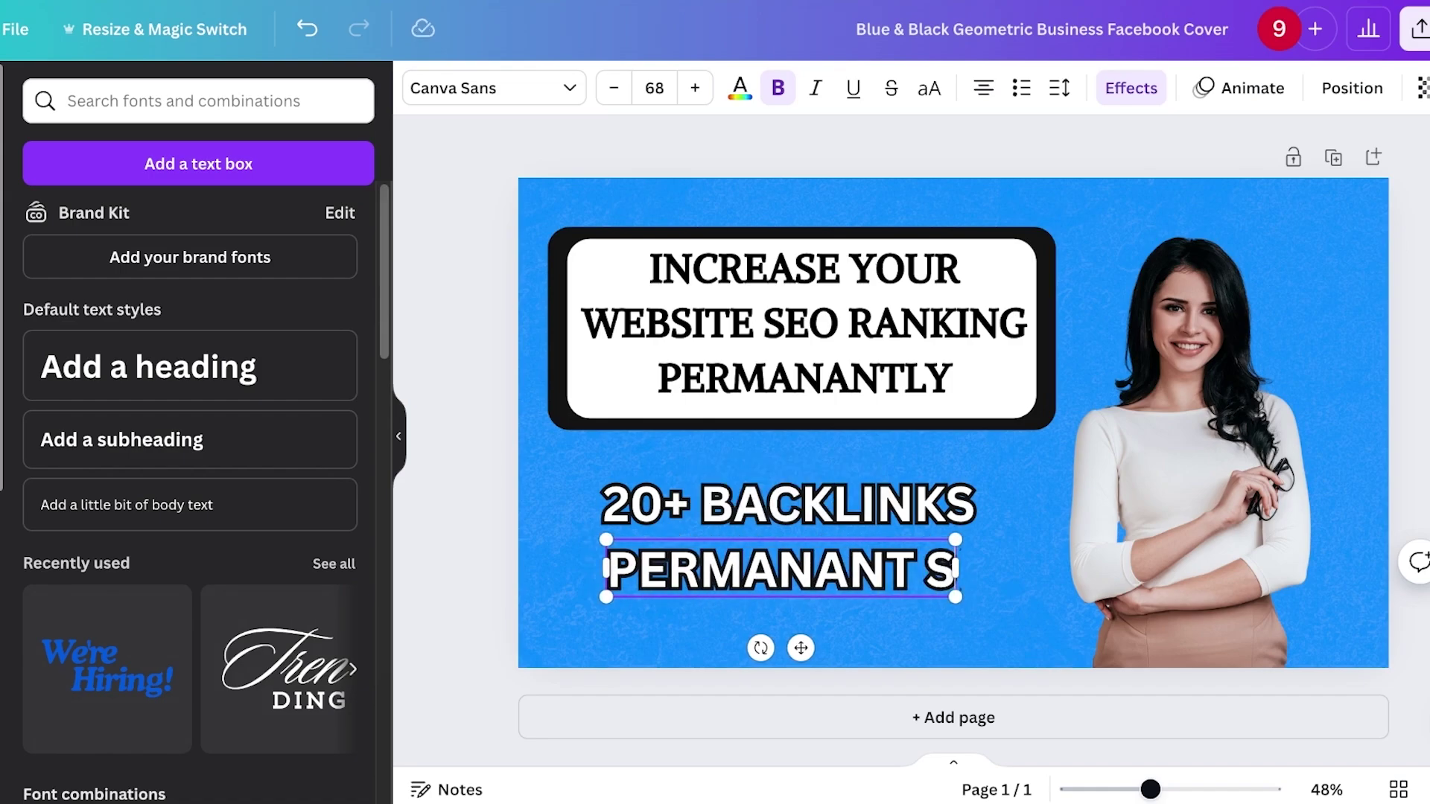
key("BackSpace")
key("BackSpace")
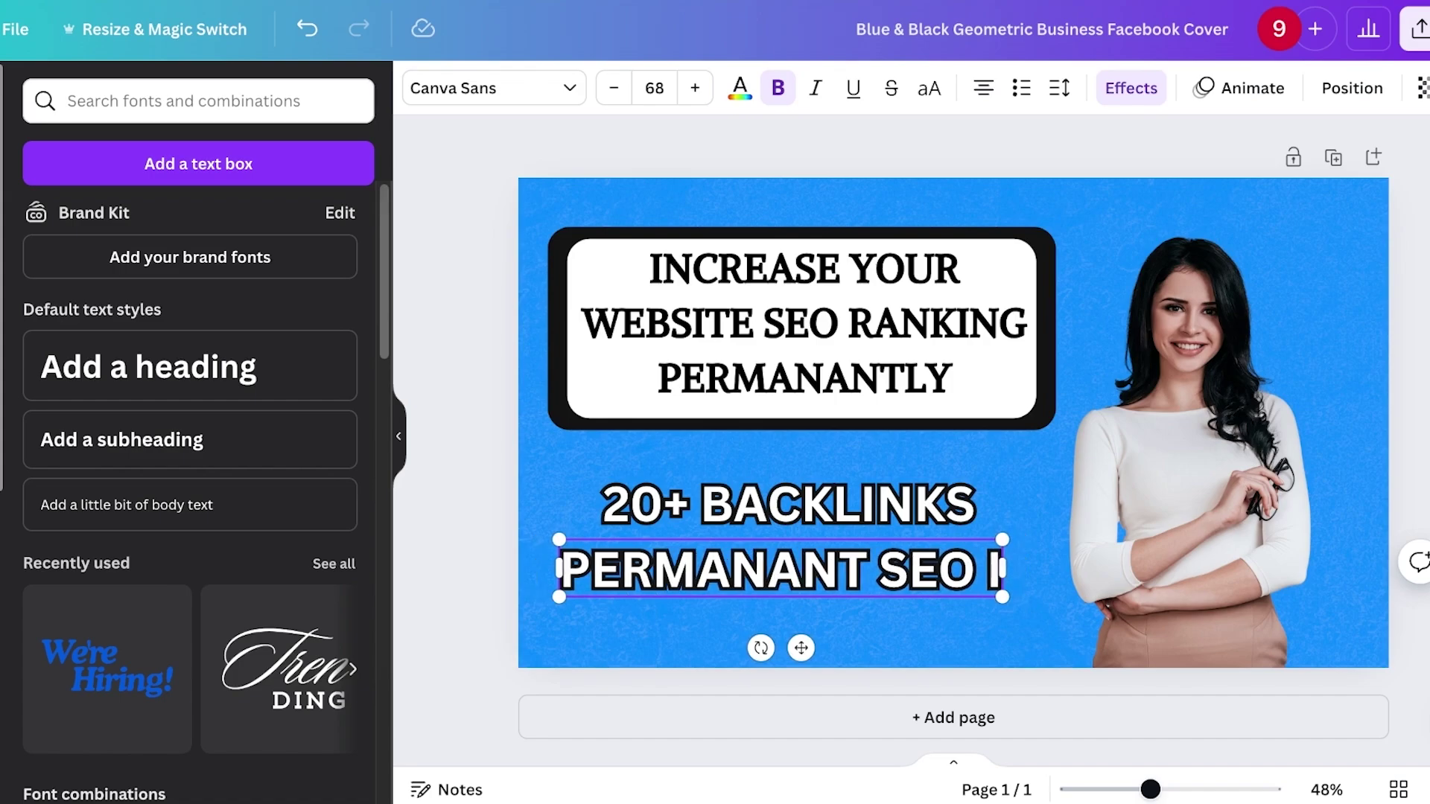
type("!")
key("Escape")
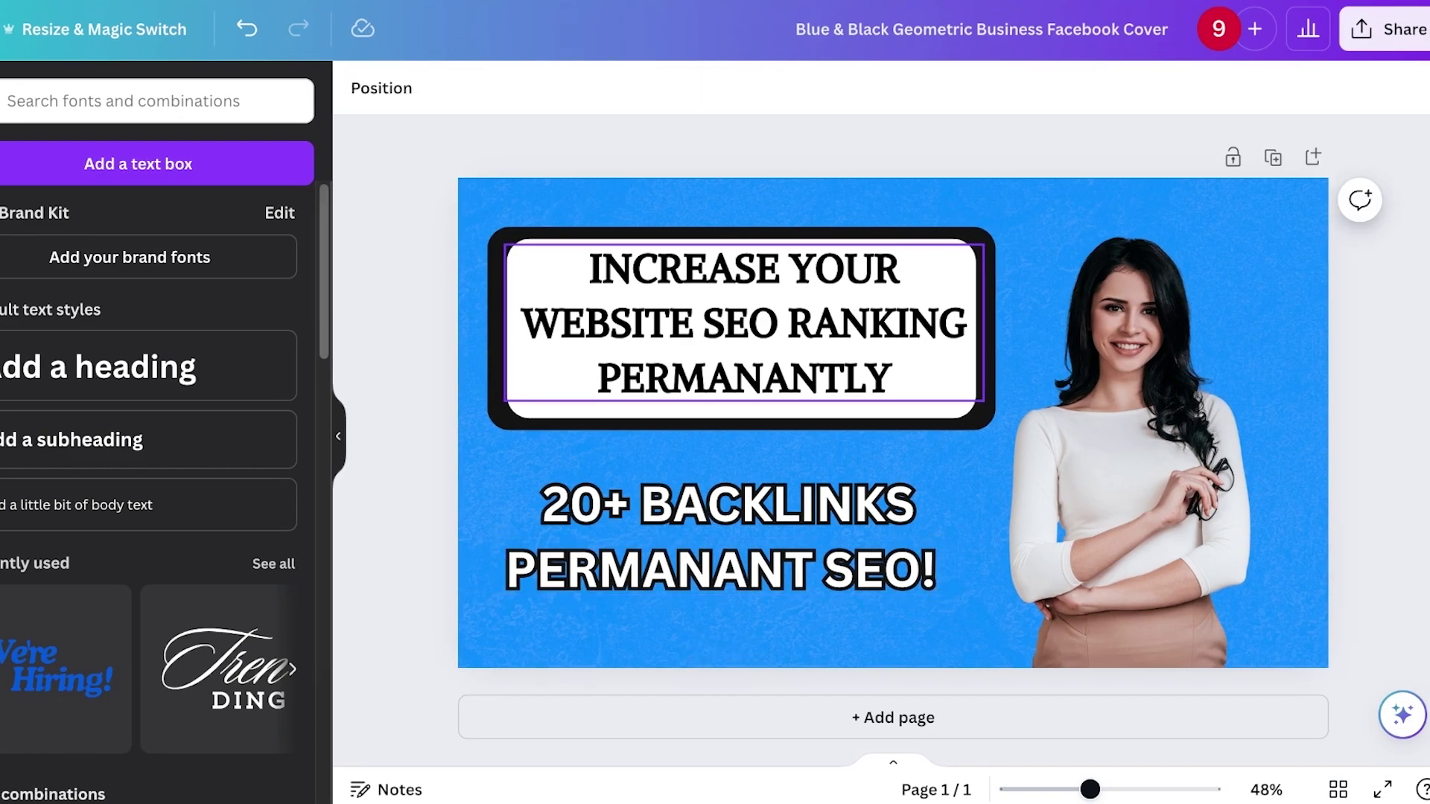
left_click_drag(721, 569, 729, 580)
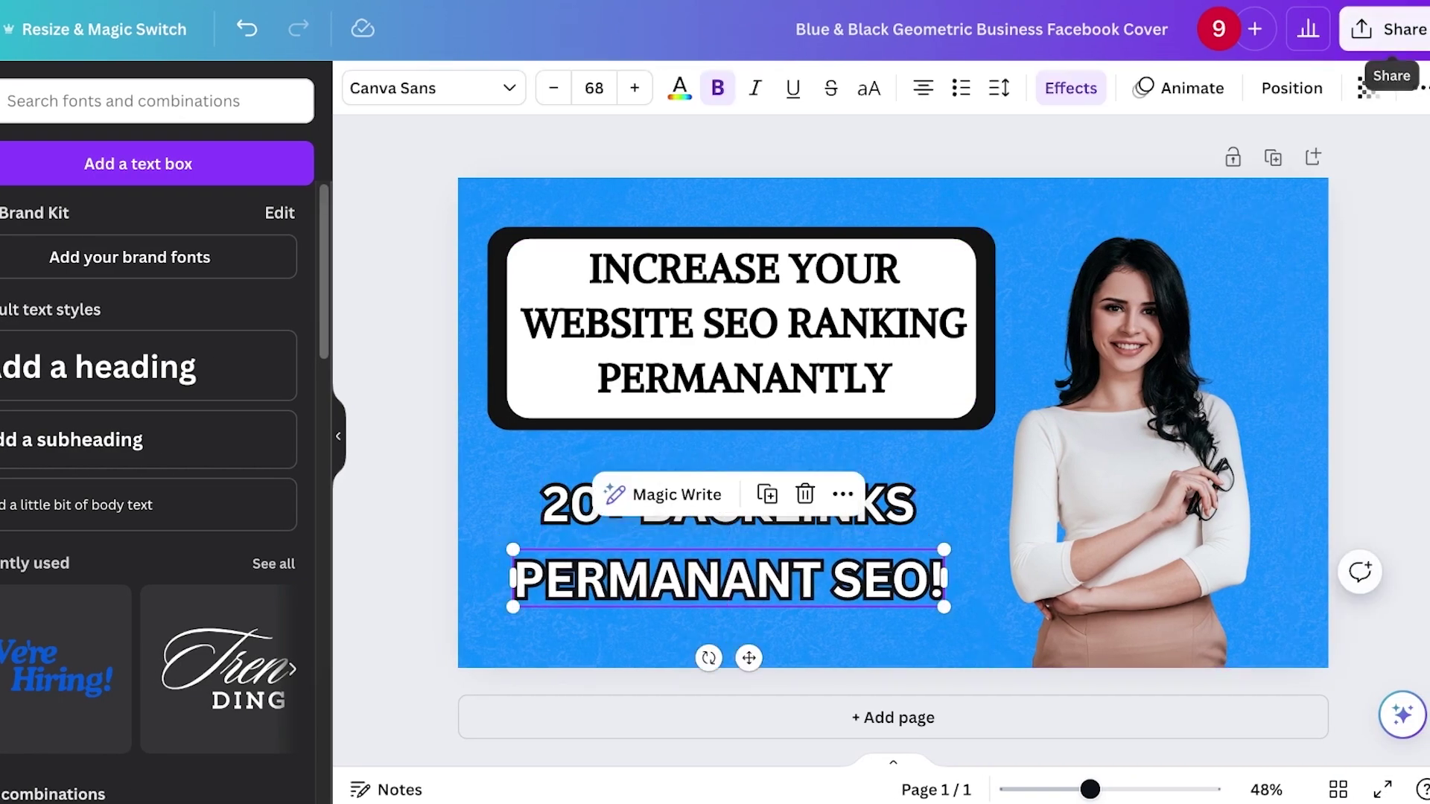
Step: Check the design's PNG download settings, then close them and deselect the text
left_click(1389, 30)
left_click(1091, 591)
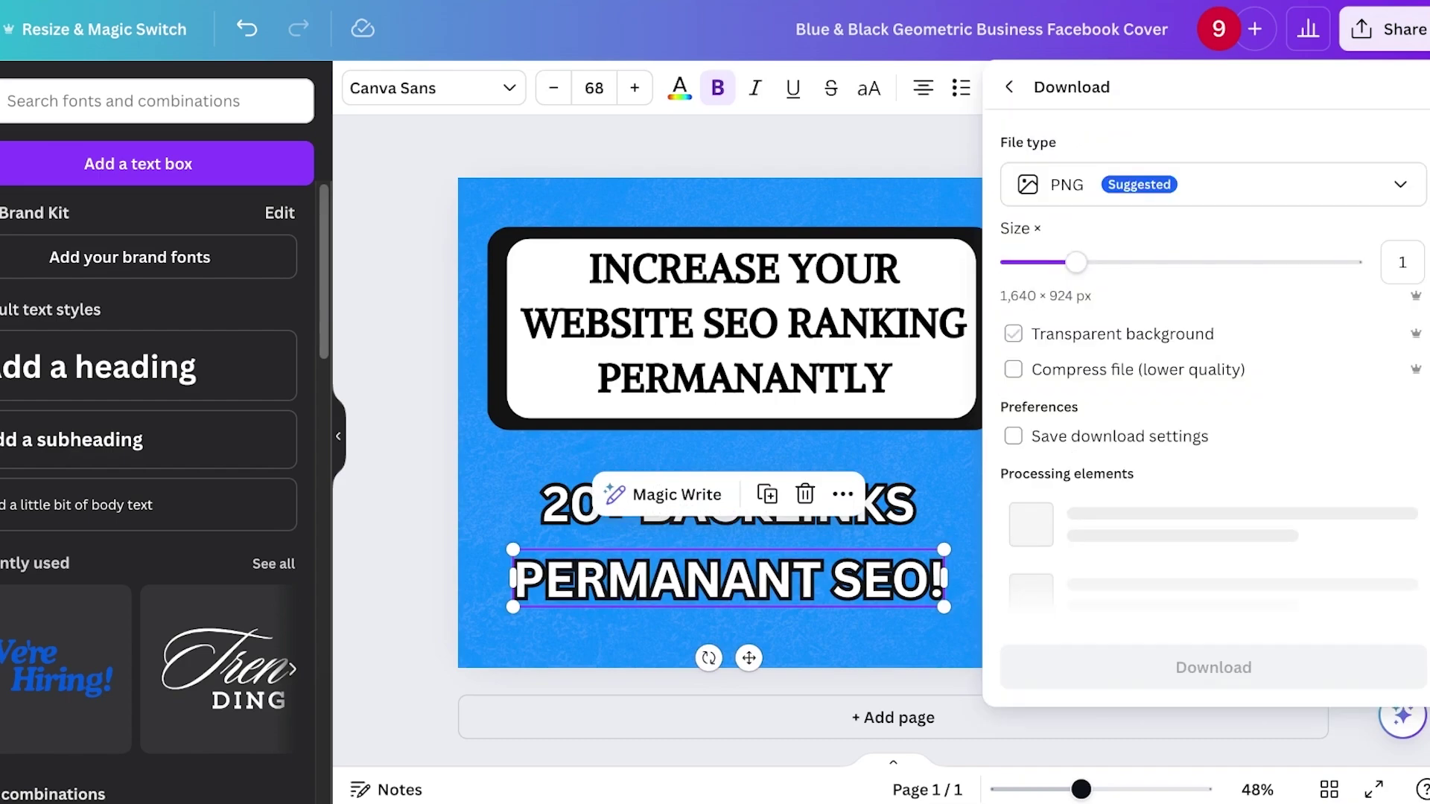
key("Escape")
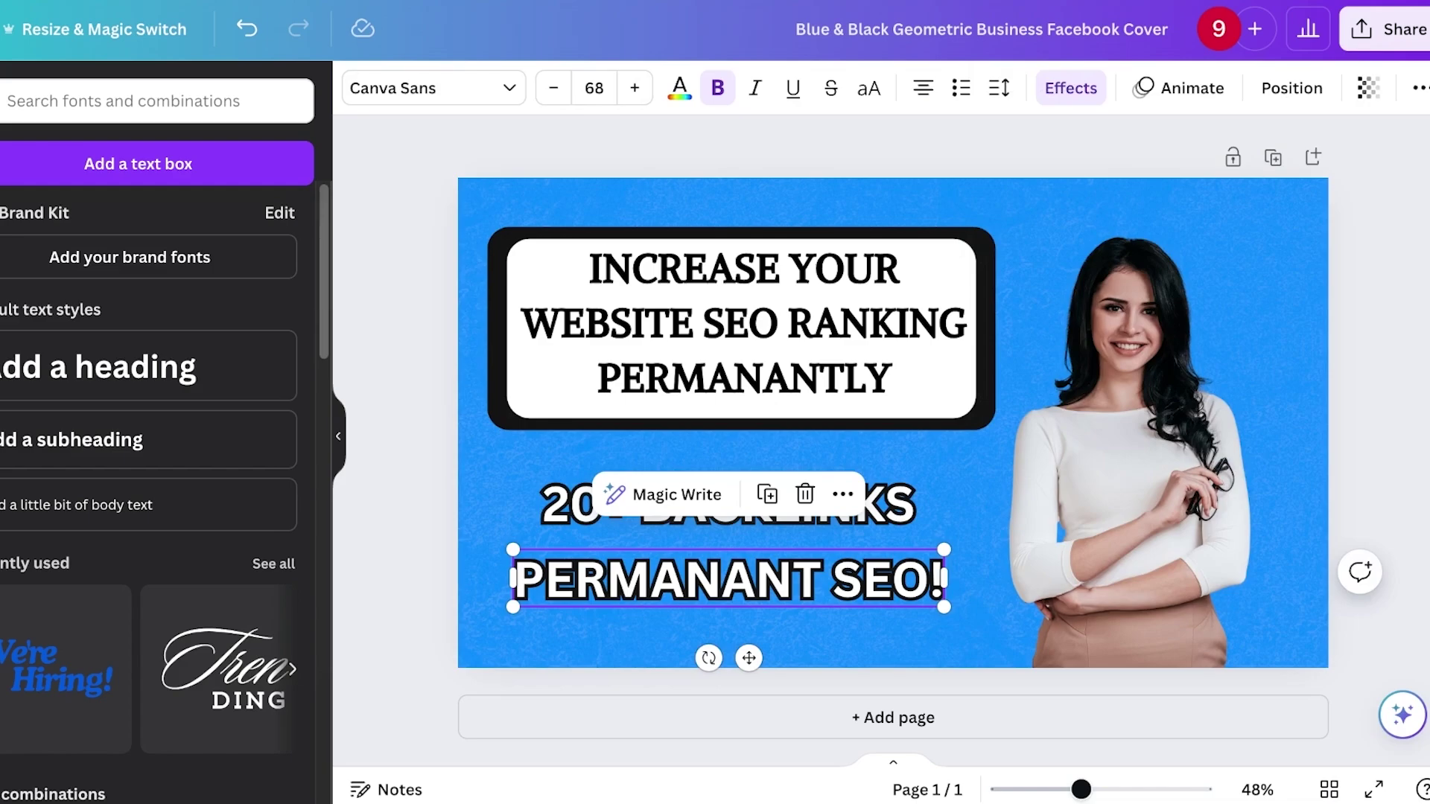
key("Escape")
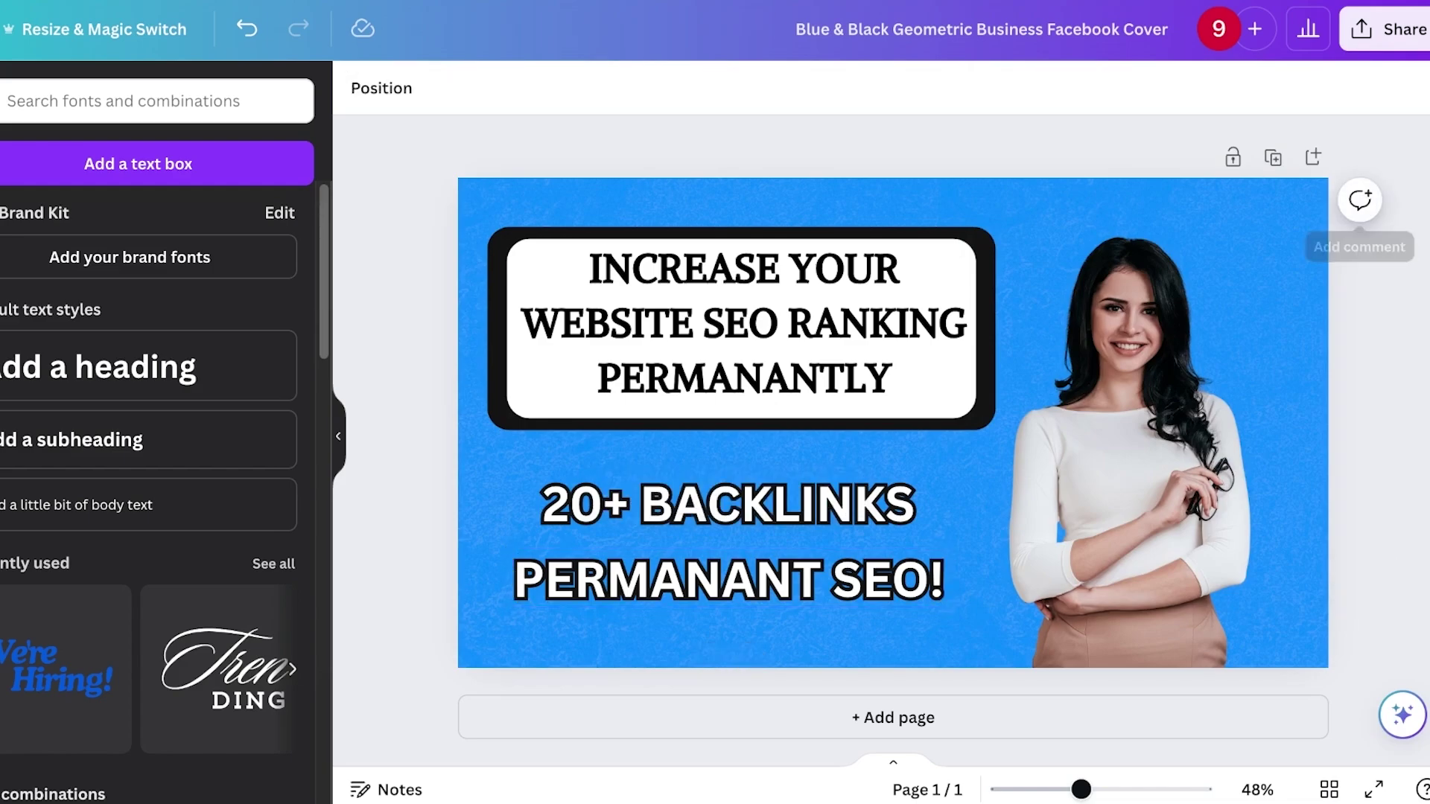